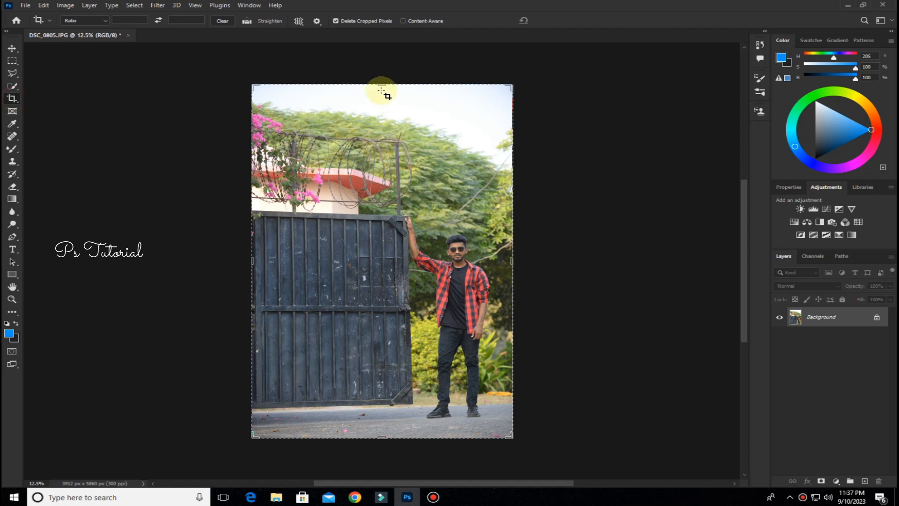
# Crop the photo to about 3464 x 5300 px by trimming its top and left edges.
pyautogui.moveTo(377, 84); pyautogui.dragTo(380, 104)
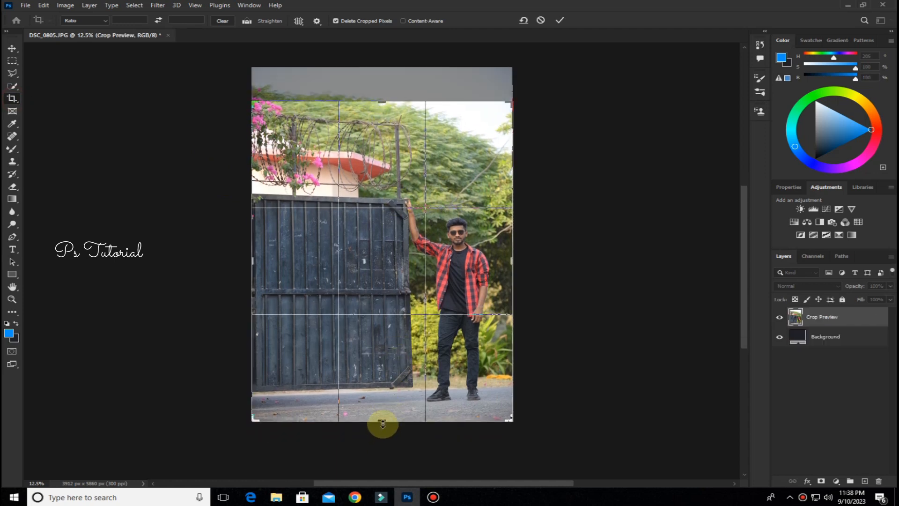
pyautogui.moveTo(383, 420); pyautogui.dragTo(383, 421)
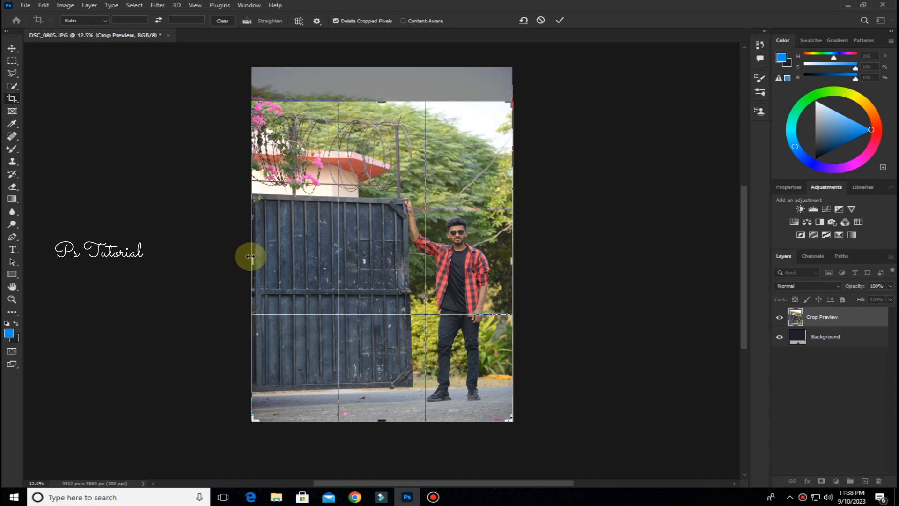
pyautogui.moveTo(253, 258); pyautogui.dragTo(268, 258)
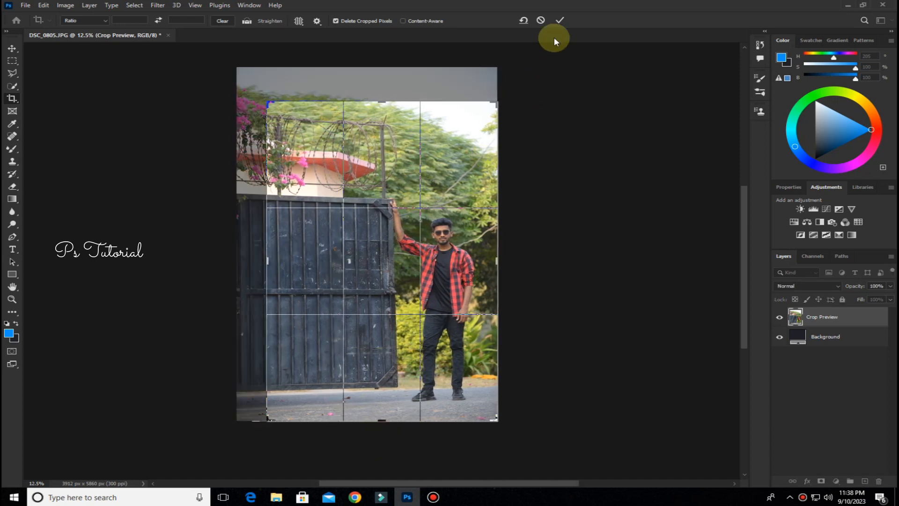
pyautogui.click(558, 21)
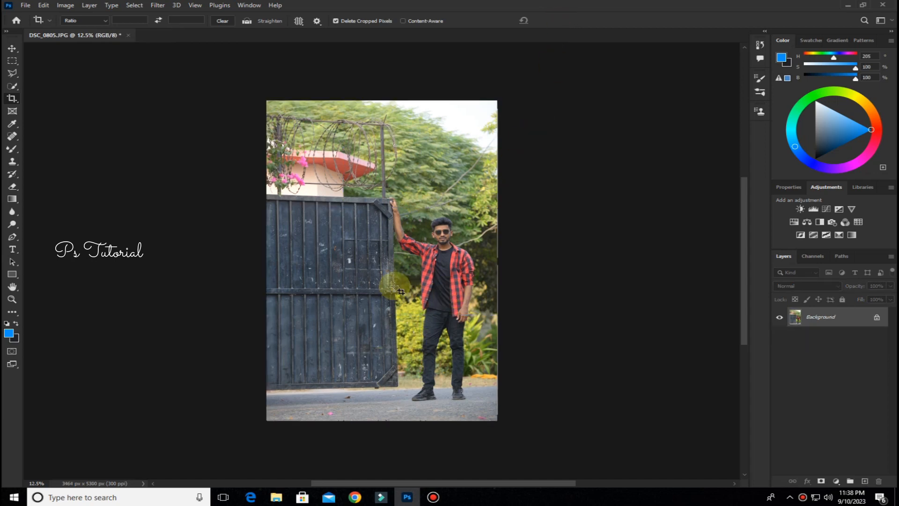
pyautogui.hotkey('ctrl', '+')
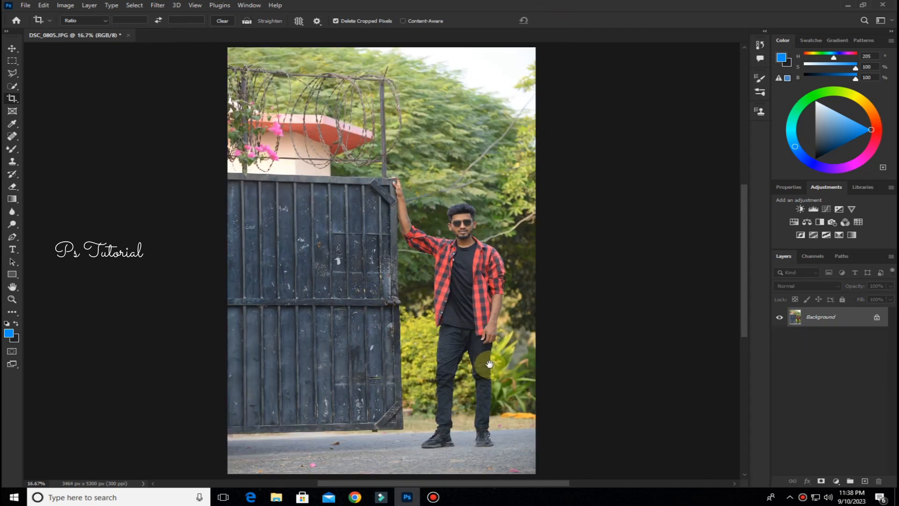
pyautogui.moveTo(489, 363); pyautogui.dragTo(494, 359)
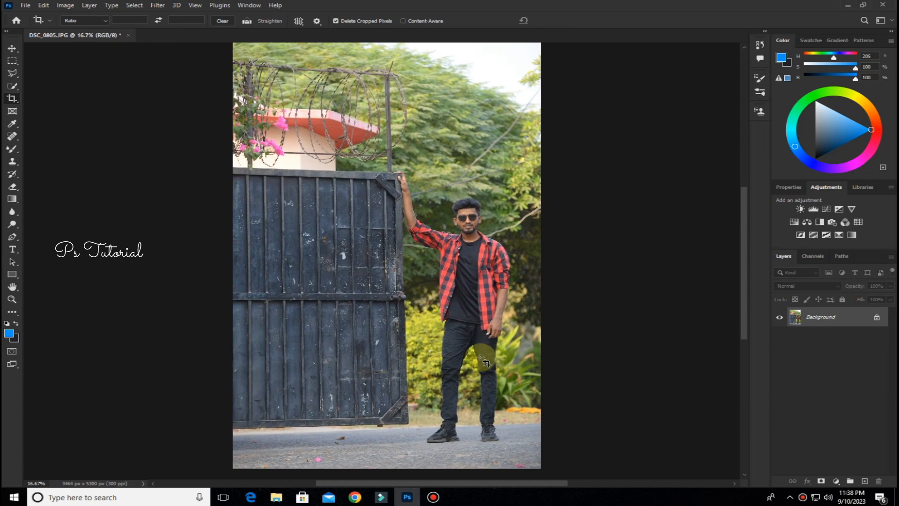
pyautogui.click(13, 98)
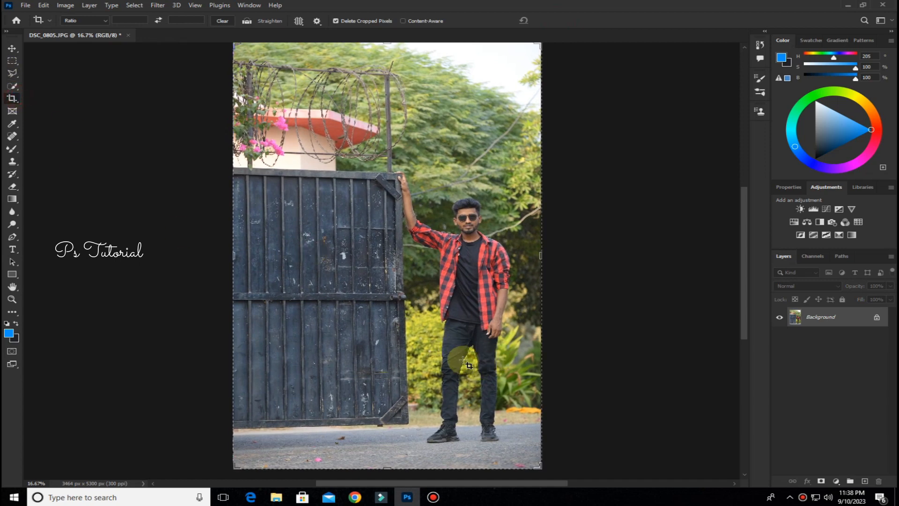
pyautogui.moveTo(566, 453); pyautogui.dragTo(566, 451)
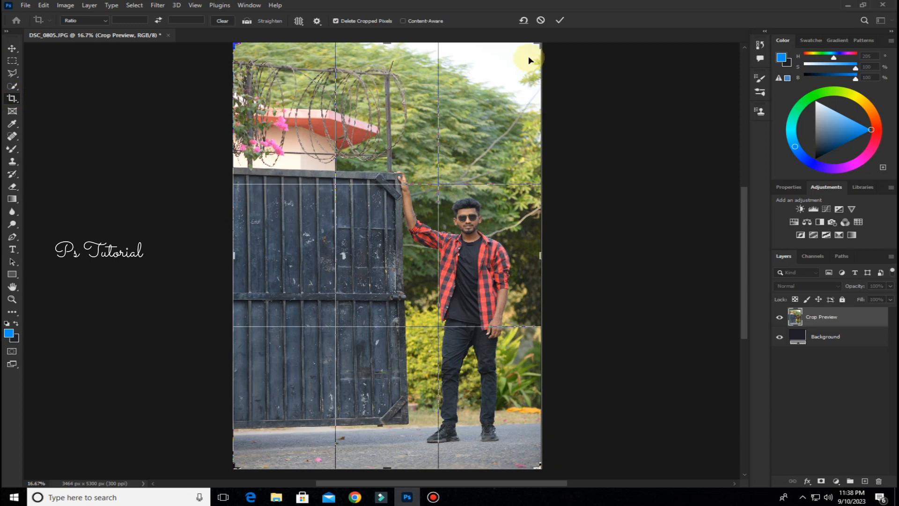
pyautogui.click(560, 20)
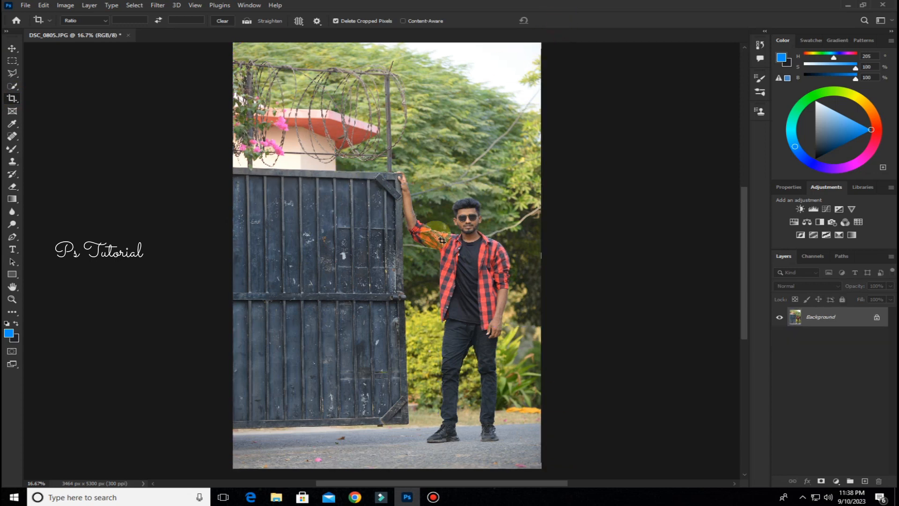
# Duplicate the Background layer and open the Camera Raw Filter on the copy.
pyautogui.click(6, 53)
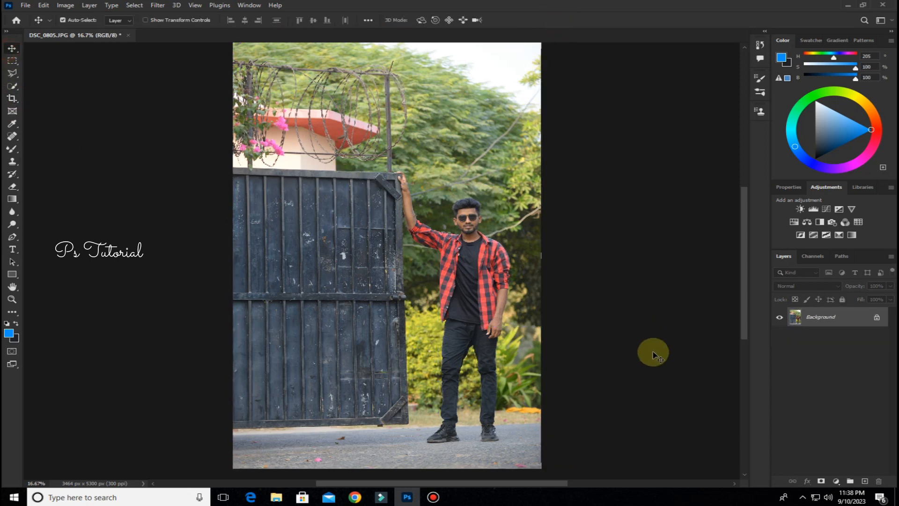
pyautogui.moveTo(842, 325); pyautogui.dragTo(863, 483)
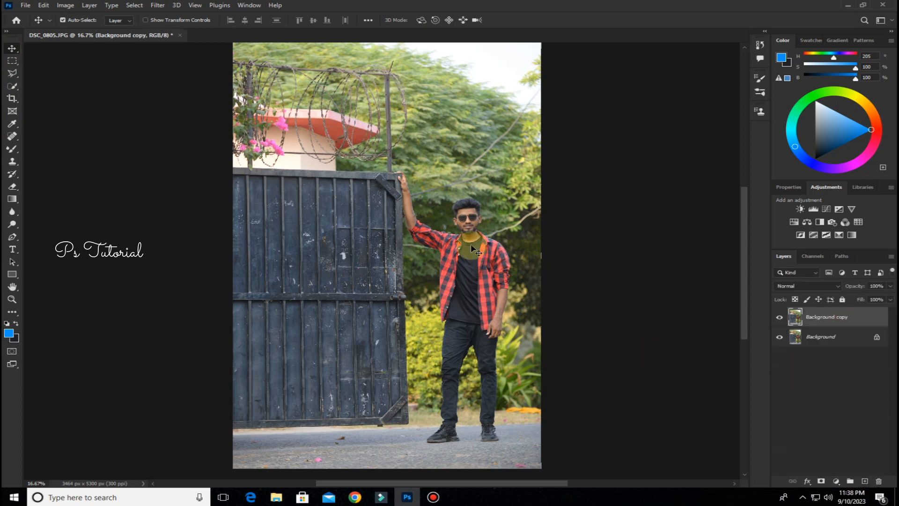
pyautogui.click(133, 5)
pyautogui.click(156, 5)
pyautogui.click(158, 5)
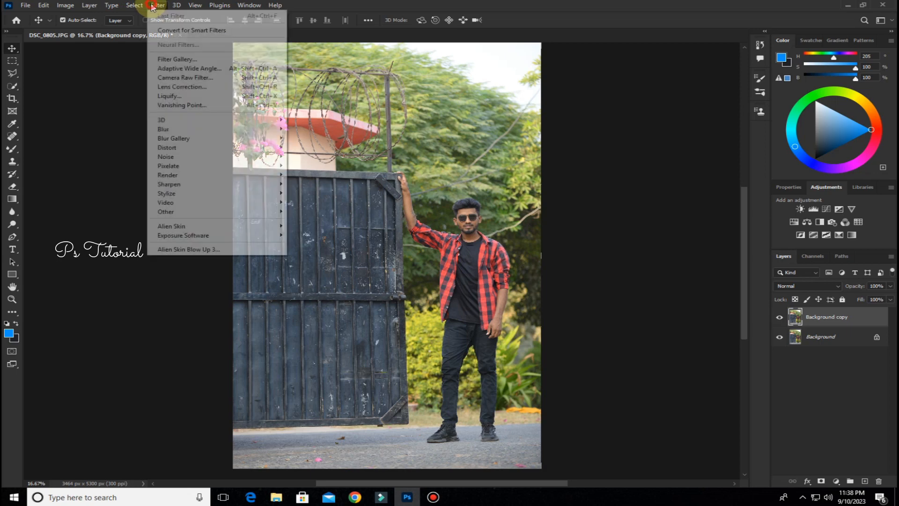
pyautogui.click(182, 77)
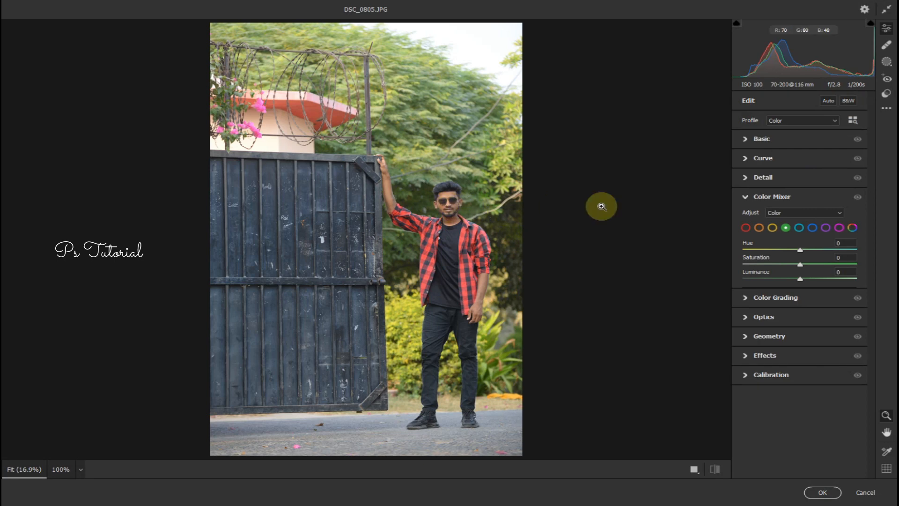
# Set Highlights to -52 and Shadows to +31 in the Basic adjustments and apply the Camera Raw Filter.
pyautogui.click(748, 149)
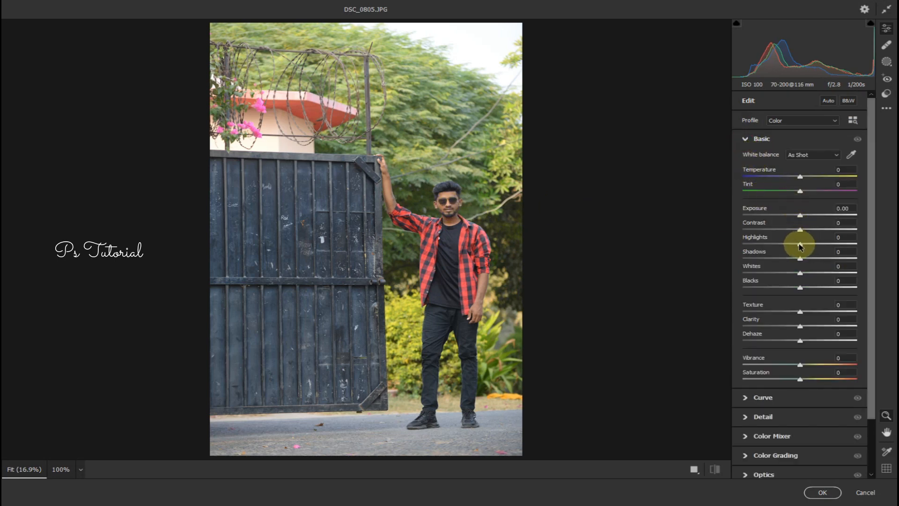
pyautogui.moveTo(774, 247); pyautogui.dragTo(770, 247)
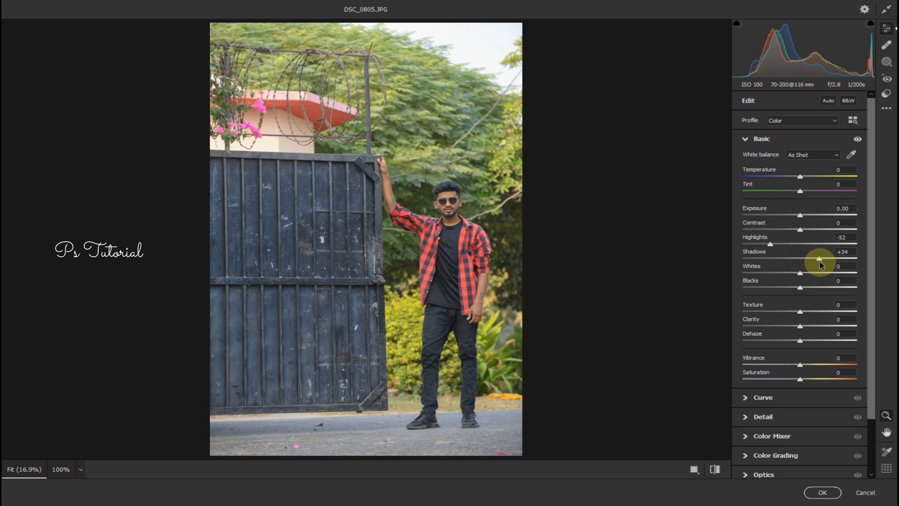
pyautogui.moveTo(820, 265); pyautogui.dragTo(818, 265)
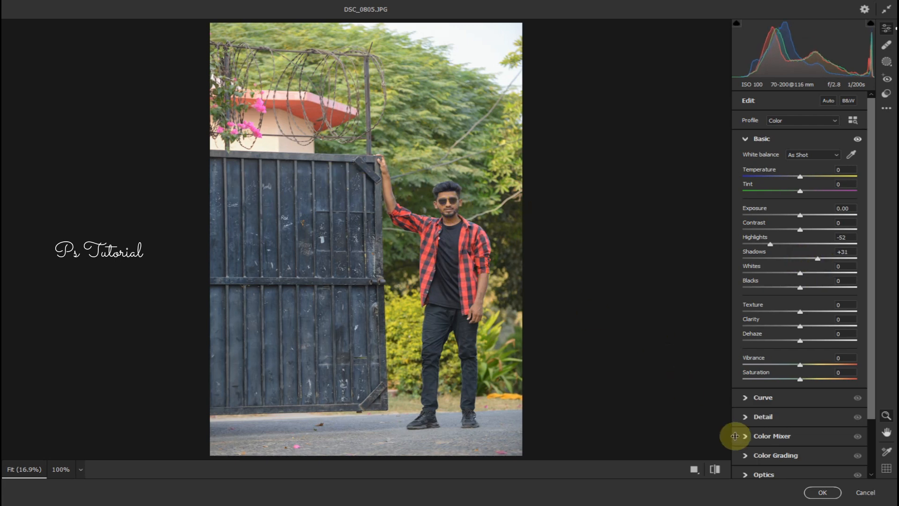
pyautogui.click(823, 493)
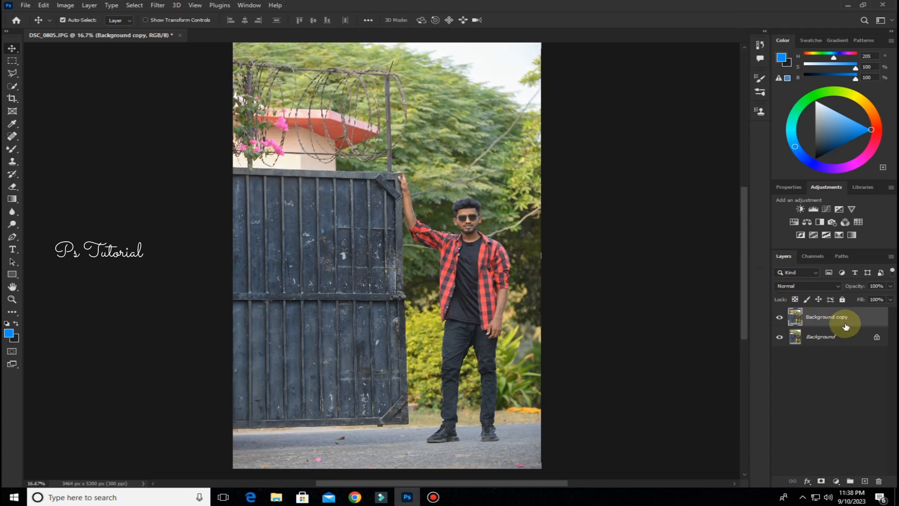
# Duplicate the Background copy layer and select the man's hair and forehead with the Quick Selection tool.
pyautogui.moveTo(845, 319); pyautogui.dragTo(865, 482)
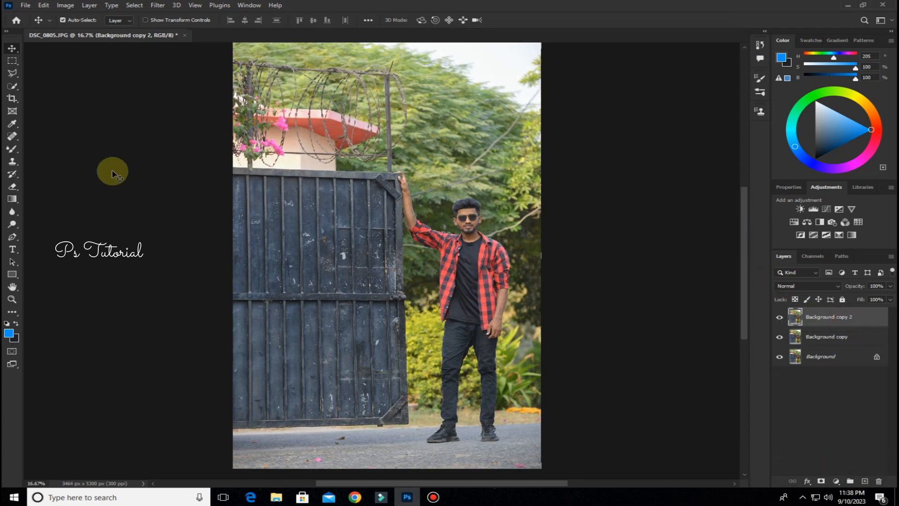
pyautogui.click(13, 136)
pyautogui.click(12, 85)
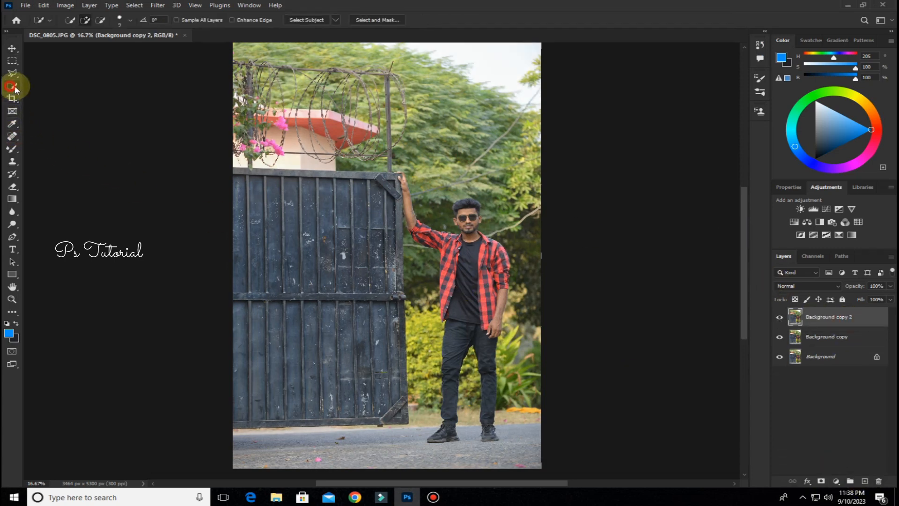
pyautogui.hotkey('ctrl', '+')
pyautogui.hotkey('ctrl', '+')
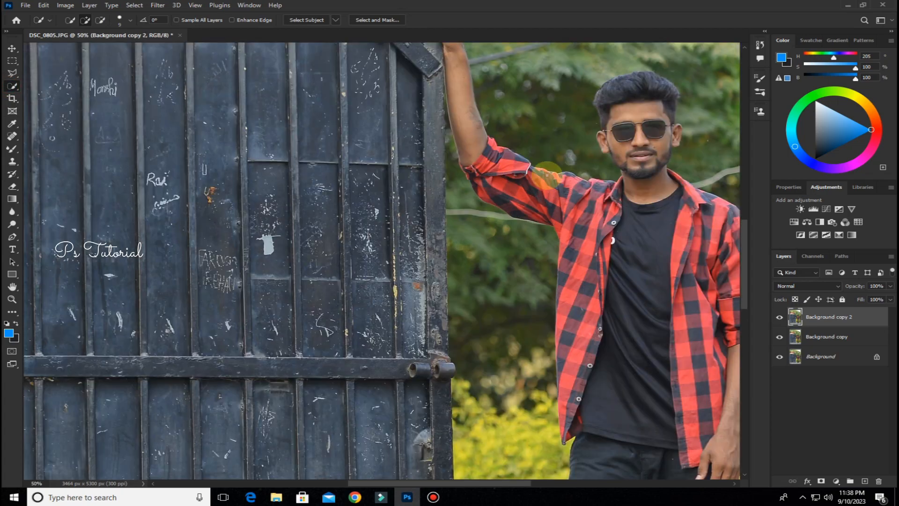
pyautogui.moveTo(551, 160); pyautogui.dragTo(252, 295)
pyautogui.hotkey('ctrl', '+')
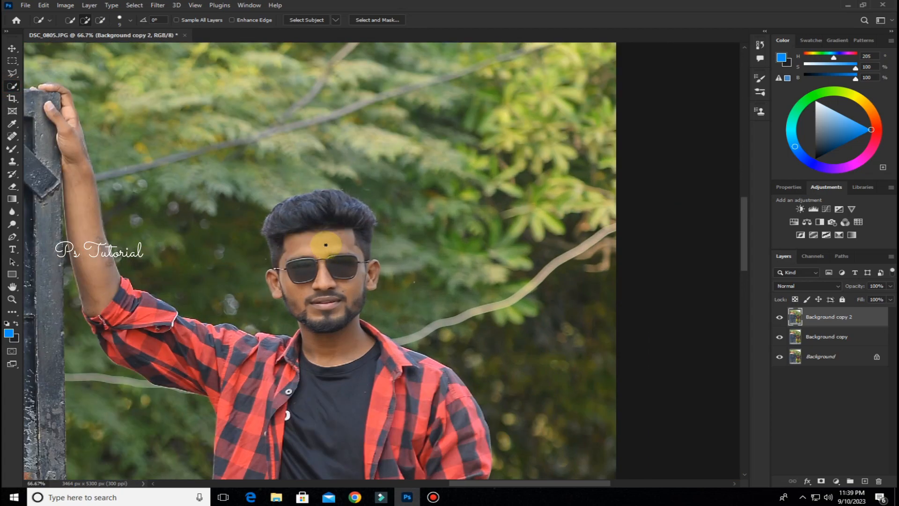
pyautogui.moveTo(317, 210); pyautogui.dragTo(282, 225)
pyautogui.moveTo(279, 263)
pyautogui.mouseDown()
pyautogui.moveTo(291, 233)
pyautogui.moveTo(312, 251)
pyautogui.moveTo(324, 205)
pyautogui.moveTo(342, 203)
pyautogui.moveTo(361, 226)
pyautogui.moveTo(364, 213)
pyautogui.moveTo(362, 247)
pyautogui.moveTo(378, 217)
pyautogui.mouseUp()
# Copy the selected hair and forehead to a new layer and open that layer in the Liquify filter.
pyautogui.hotkey('ctrl', 'j')
pyautogui.hotkey('ctrl', 'd')
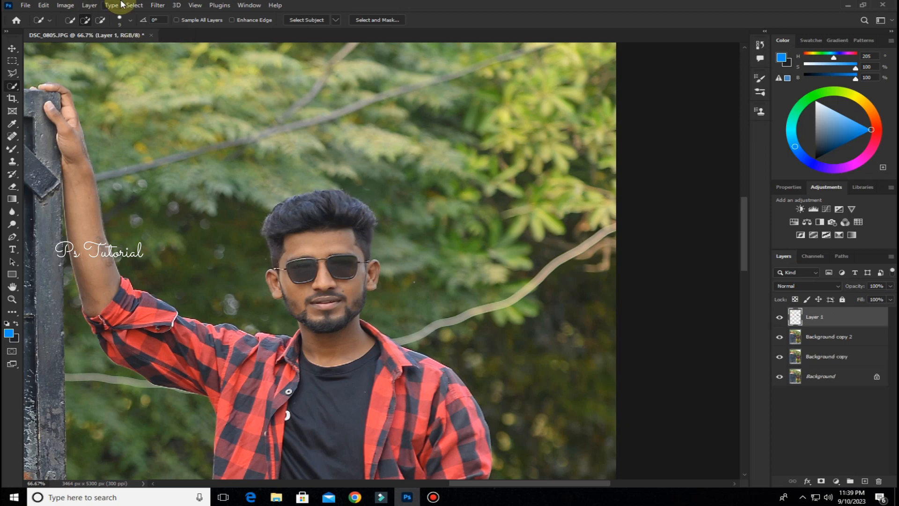
pyautogui.click(157, 6)
pyautogui.click(209, 99)
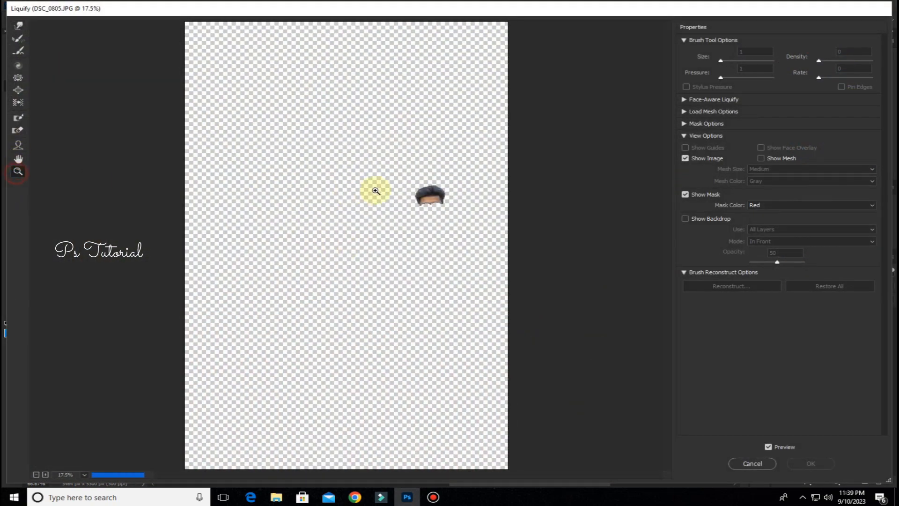
# Push the hair's top and side outline outward with the Forward Warp tool, using brush sizes from 100 to 175, and apply Liquify.
pyautogui.moveTo(418, 178); pyautogui.dragTo(470, 228)
pyautogui.click(19, 25)
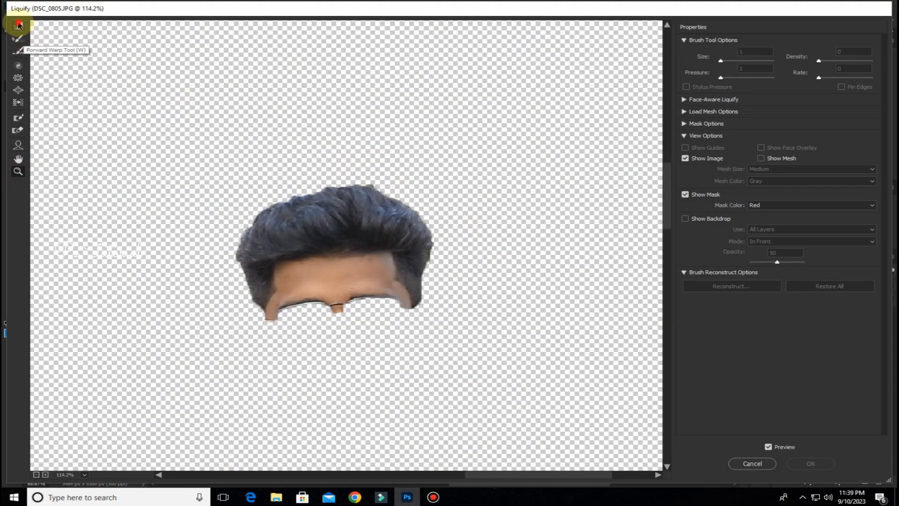
pyautogui.press('[')
pyautogui.press('[')
pyautogui.press('[')
pyautogui.press('[')
pyautogui.press('[')
pyautogui.press('[')
pyautogui.press('[')
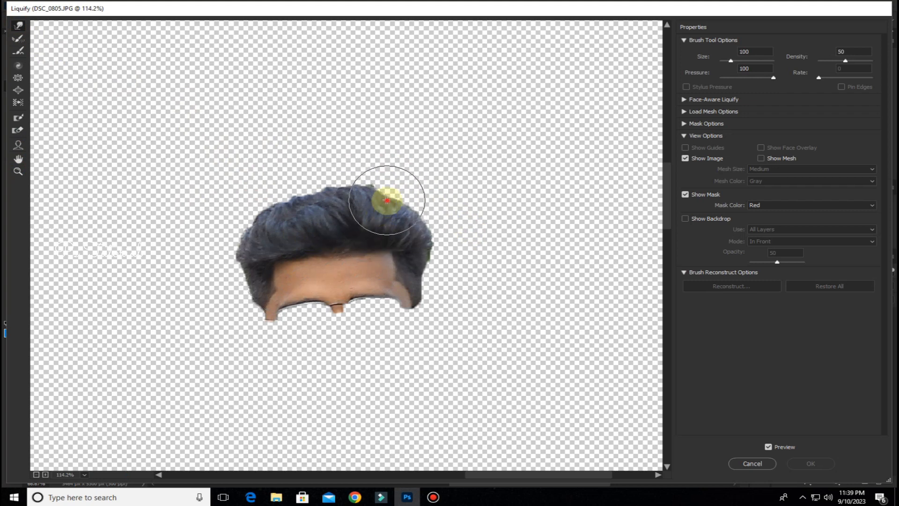
pyautogui.moveTo(387, 201); pyautogui.dragTo(418, 212)
pyautogui.press(']')
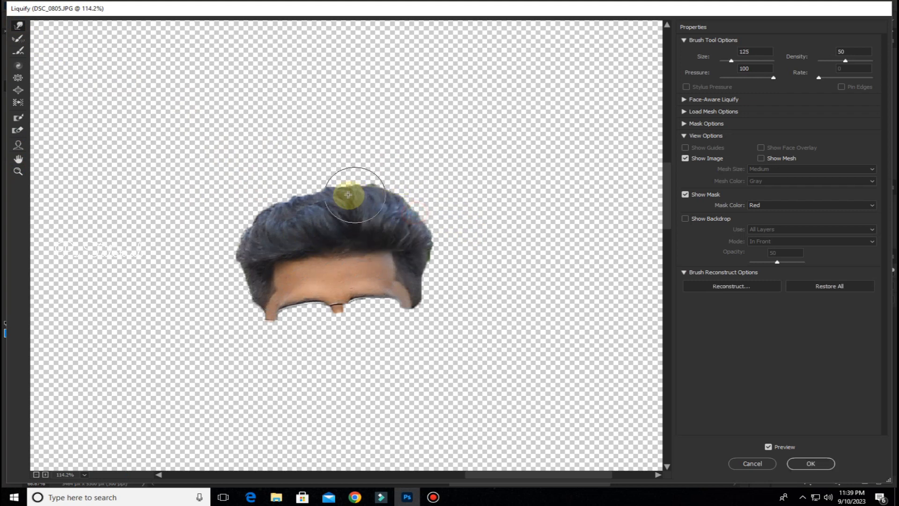
pyautogui.press(']')
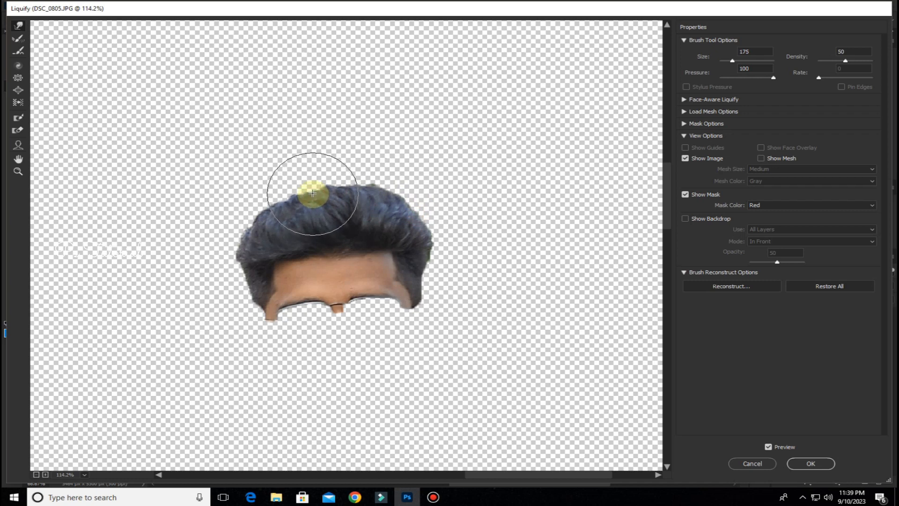
pyautogui.moveTo(257, 227); pyautogui.dragTo(251, 224)
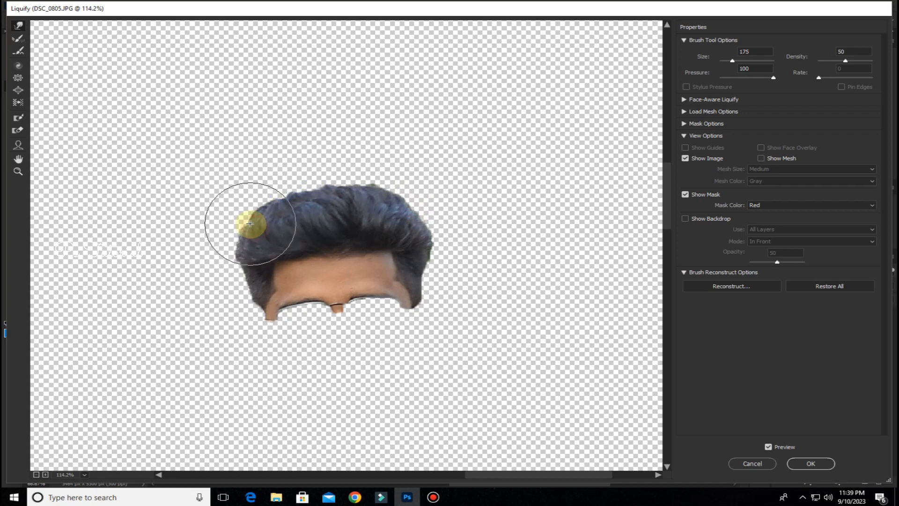
pyautogui.moveTo(297, 204); pyautogui.dragTo(351, 194)
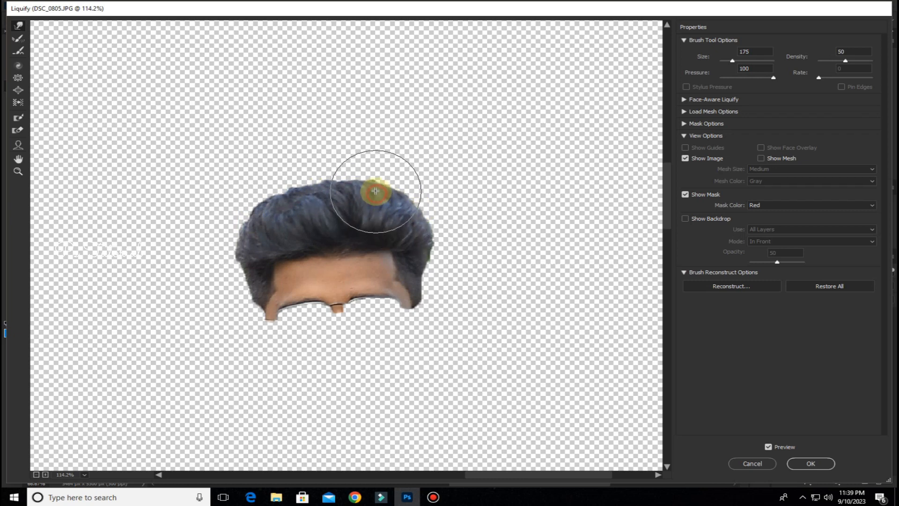
pyautogui.moveTo(315, 189); pyautogui.dragTo(241, 200)
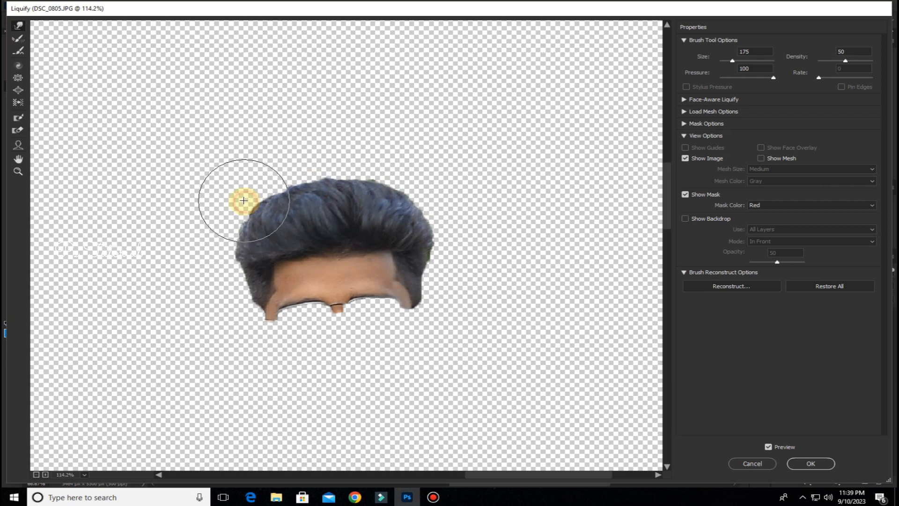
pyautogui.moveTo(295, 254)
pyautogui.mouseDown()
pyautogui.moveTo(375, 245)
pyautogui.moveTo(291, 245)
pyautogui.moveTo(287, 254)
pyautogui.moveTo(369, 243)
pyautogui.mouseUp()
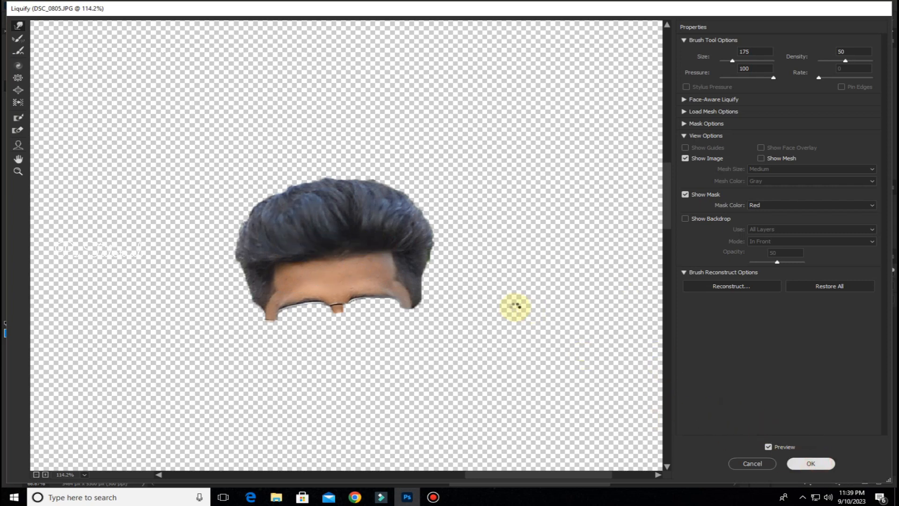
pyautogui.press('Return')
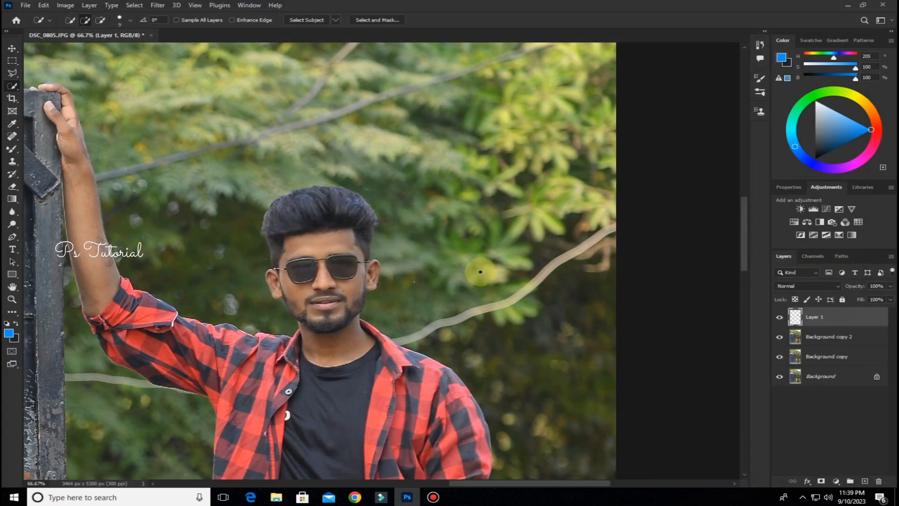
# Examine the reshaped hair against the whole photo and again close up.
pyautogui.hotkey('ctrl', '-')
pyautogui.hotkey('ctrl', '-')
pyautogui.hotkey('ctrl', '-')
pyautogui.hotkey('ctrl', '-')
pyautogui.hotkey('ctrl', '-')
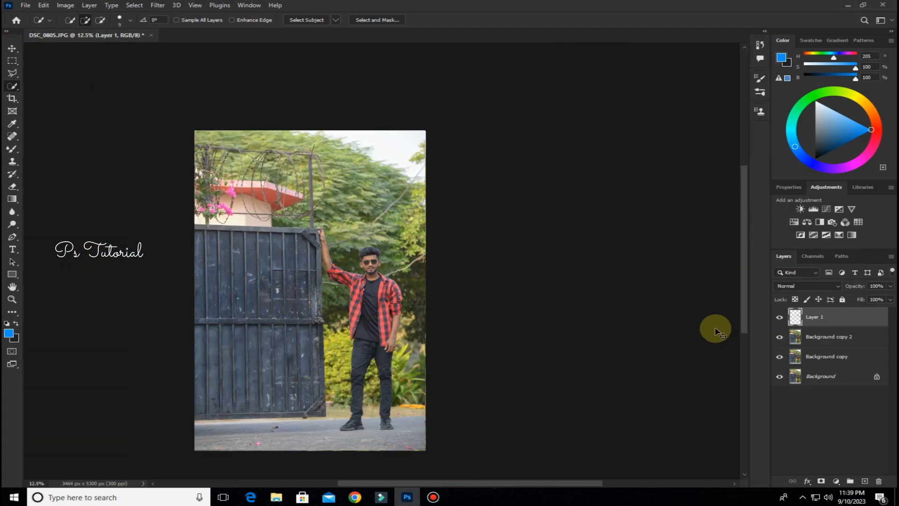
pyautogui.hotkey('ctrl', '+')
pyautogui.hotkey('ctrl', '+')
pyautogui.hotkey('ctrl', '+')
pyautogui.hotkey('ctrl', '+')
pyautogui.hotkey('ctrl', '+')
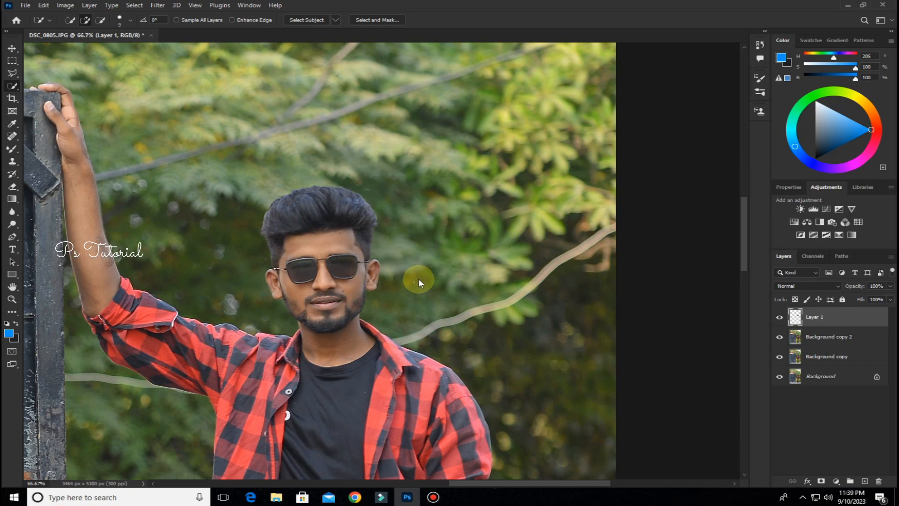
# Reopen the hair layer in Liquify, push both lower side edges of the hair outward with the Forward Warp tool at sizes 70 to 100, and apply.
pyautogui.hotkey('ctrl', 'shift', 'x')
pyautogui.click(18, 172)
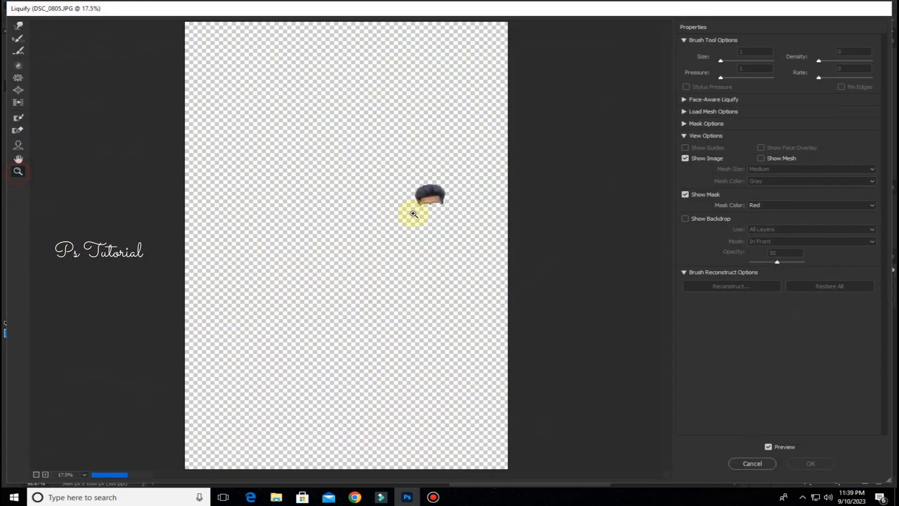
pyautogui.moveTo(405, 182); pyautogui.dragTo(447, 225)
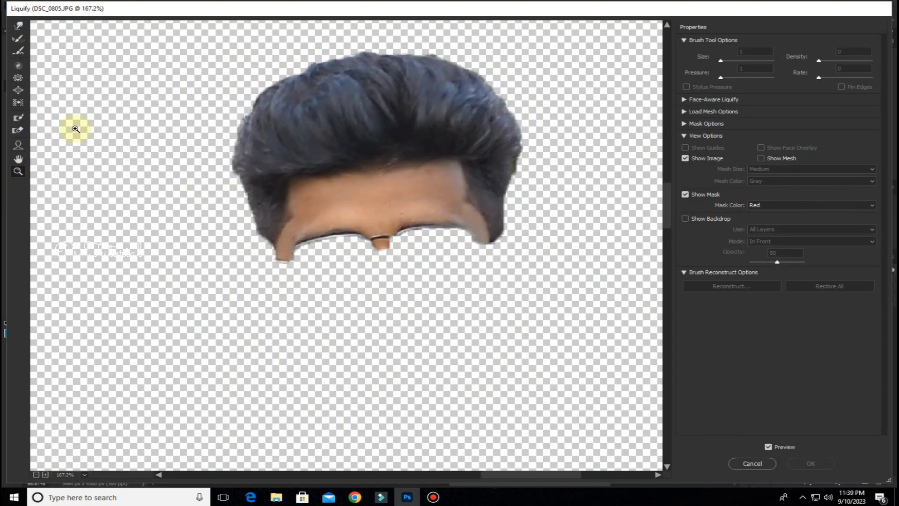
pyautogui.click(17, 26)
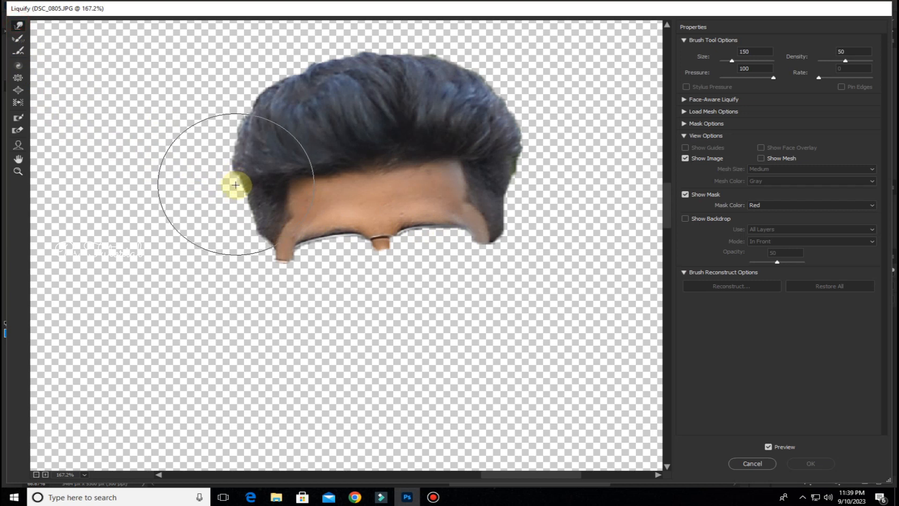
pyautogui.press('[')
pyautogui.press('[')
pyautogui.click(248, 204)
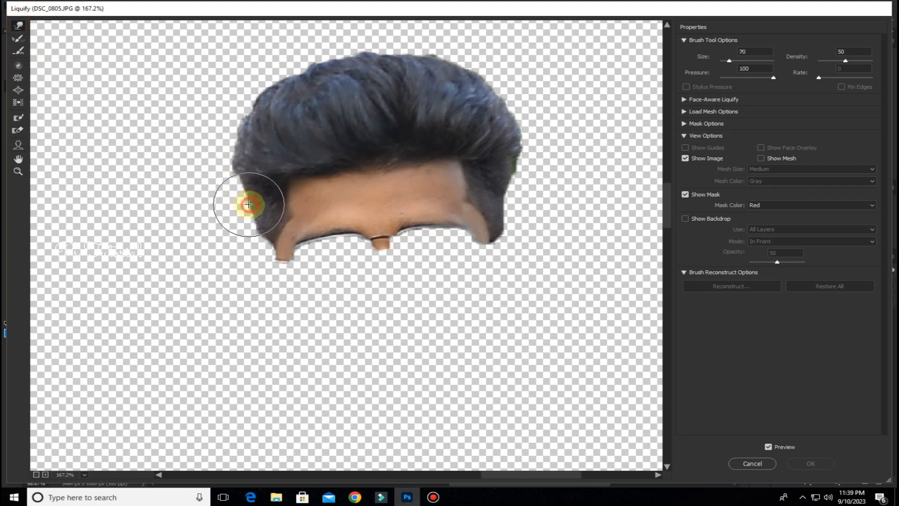
pyautogui.moveTo(247, 205)
pyautogui.mouseDown()
pyautogui.moveTo(247, 189)
pyautogui.moveTo(251, 229)
pyautogui.mouseUp()
pyautogui.press(']')
pyautogui.click(250, 198)
pyautogui.moveTo(500, 191)
pyautogui.mouseDown()
pyautogui.moveTo(515, 174)
pyautogui.moveTo(505, 208)
pyautogui.moveTo(506, 185)
pyautogui.moveTo(507, 211)
pyautogui.mouseUp()
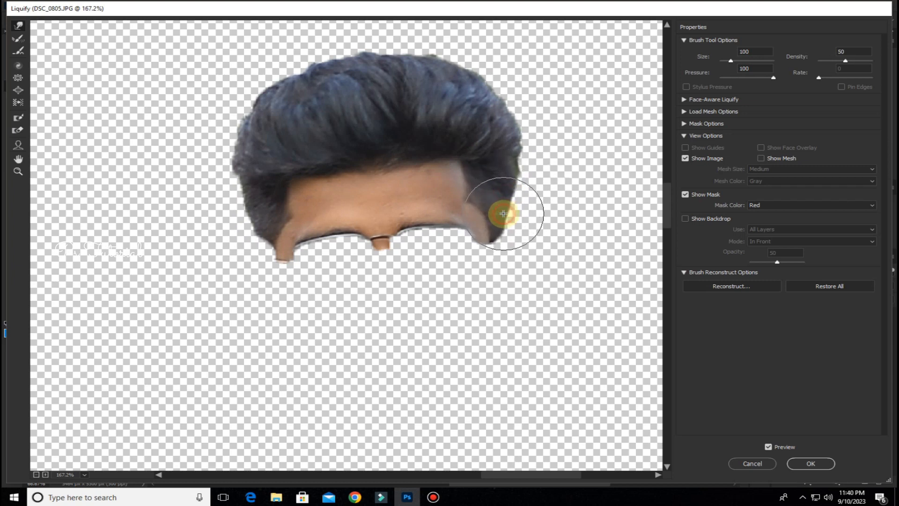
pyautogui.click(799, 464)
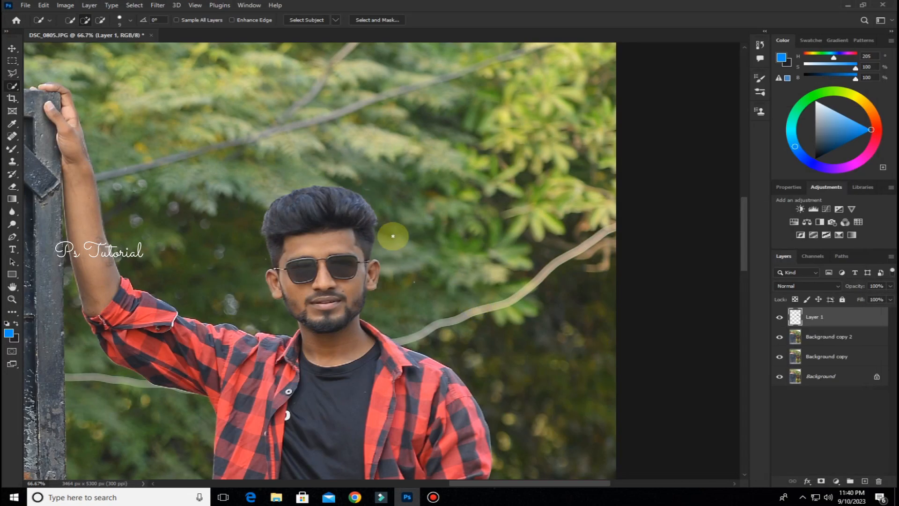
# Examine the widened hair sides in the wider photo and again close up.
pyautogui.hotkey('ctrl', '-')
pyautogui.hotkey('ctrl', '-')
pyautogui.hotkey('ctrl', '-')
pyautogui.hotkey('ctrl', '-')
pyautogui.hotkey('ctrl', '-')
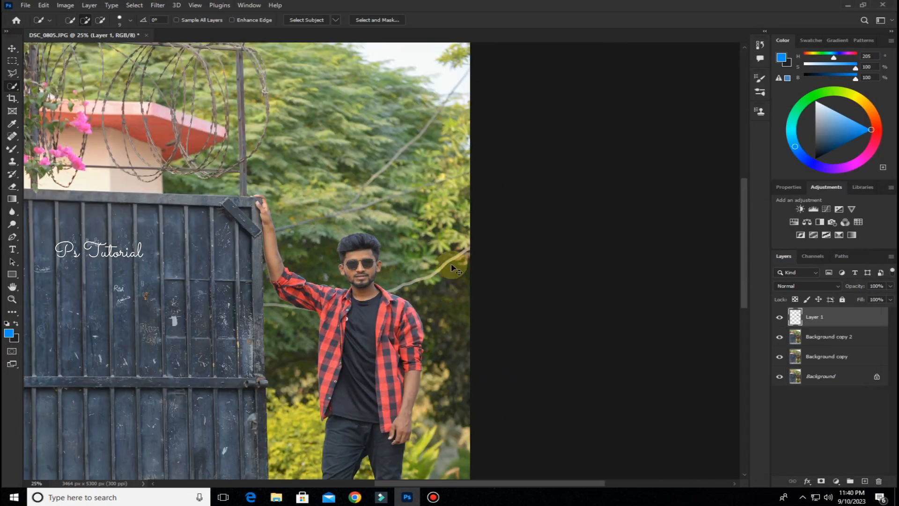
pyautogui.hotkey('ctrl', '+')
pyautogui.hotkey('ctrl', '+')
pyautogui.hotkey('ctrl', '+')
pyautogui.hotkey('ctrl', '+')
pyautogui.hotkey('ctrl', '+')
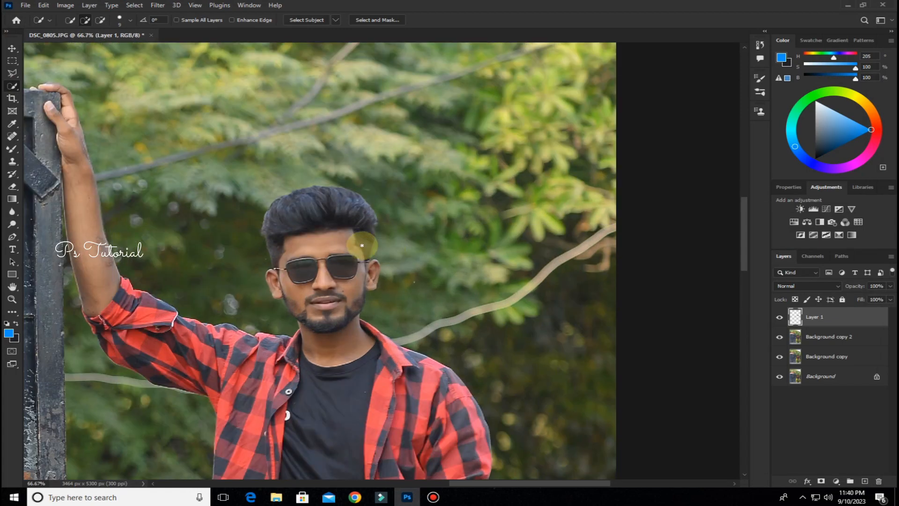
# Merge Layer 1 down into Background copy 2 and open the merged layer in Liquify with the Forward Warp tool on the man's head.
pyautogui.rightClick(829, 316)
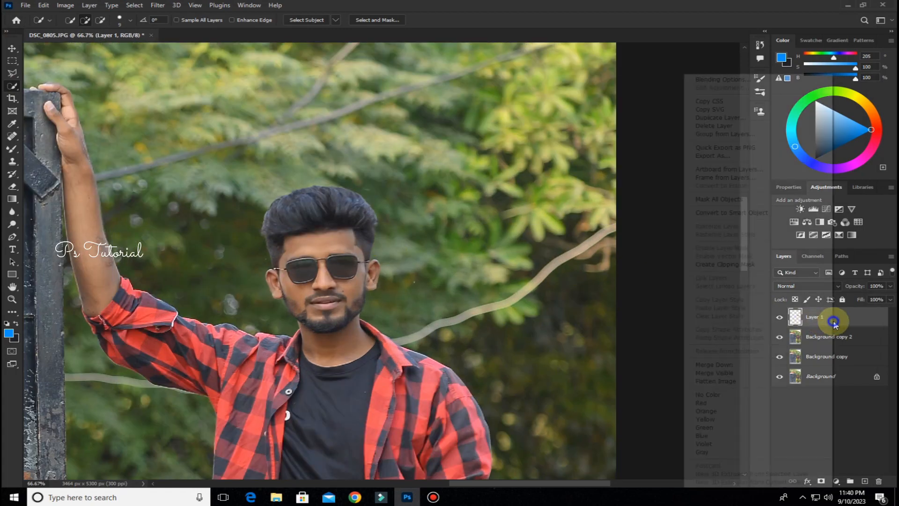
pyautogui.click(714, 365)
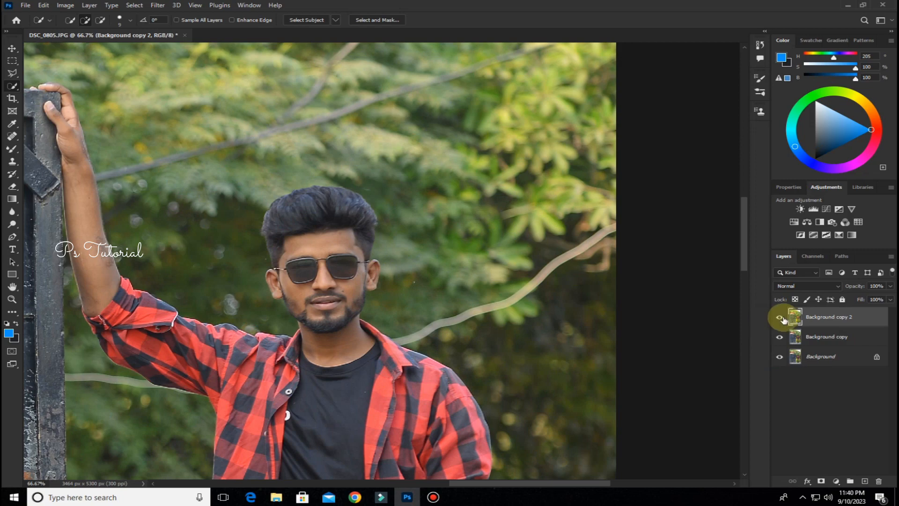
pyautogui.hotkey('ctrl', 'shift', 'x')
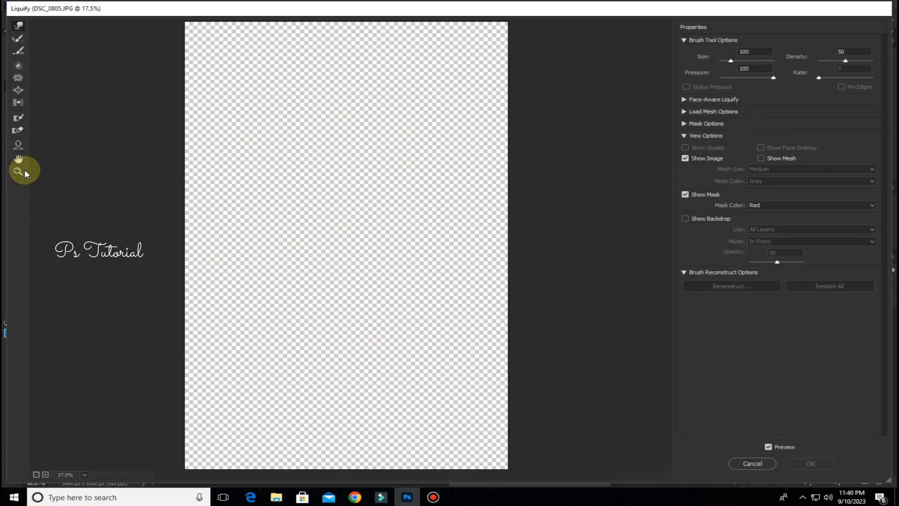
pyautogui.click(25, 172)
pyautogui.moveTo(385, 175); pyautogui.dragTo(457, 219)
pyautogui.click(18, 26)
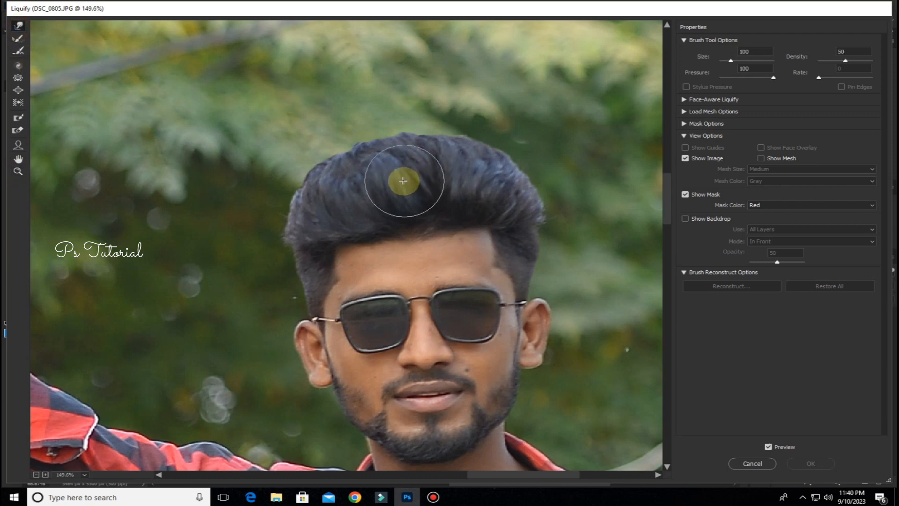
# Even out the hair's top and left outline with the Forward Warp tool at brush size 150.
pyautogui.press(']')
pyautogui.moveTo(403, 136); pyautogui.dragTo(401, 141)
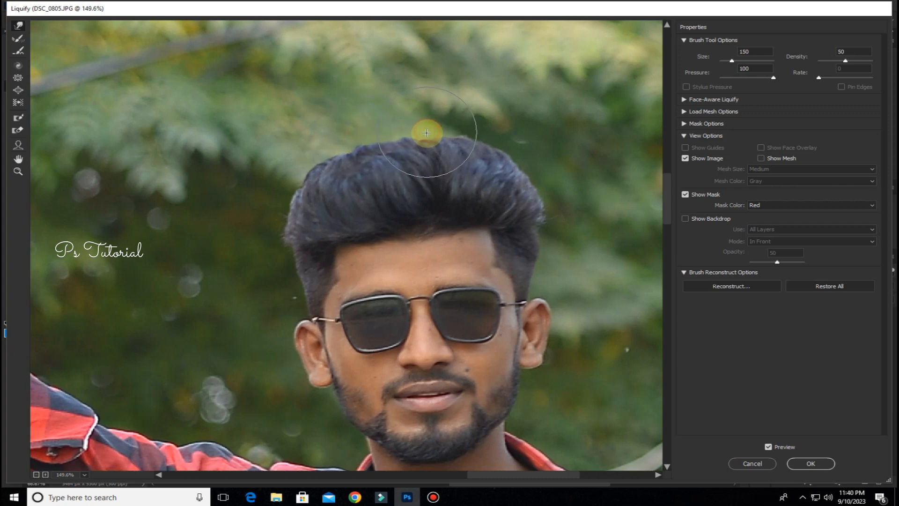
pyautogui.moveTo(475, 135); pyautogui.dragTo(482, 140)
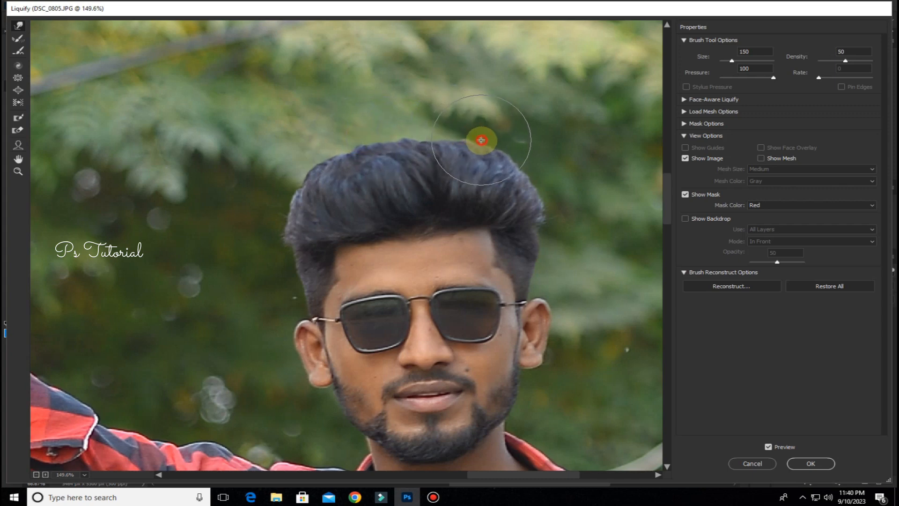
pyautogui.moveTo(300, 187); pyautogui.dragTo(278, 236)
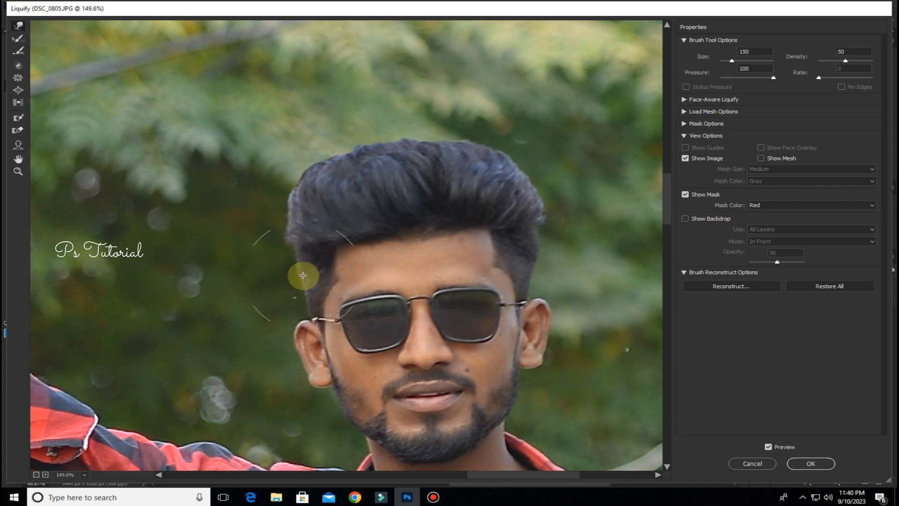
# Refine the hair's side and upper outline with the Forward Warp tool at brush sizes from 60 to 175, and apply Liquify.
pyautogui.press('[')
pyautogui.press('[')
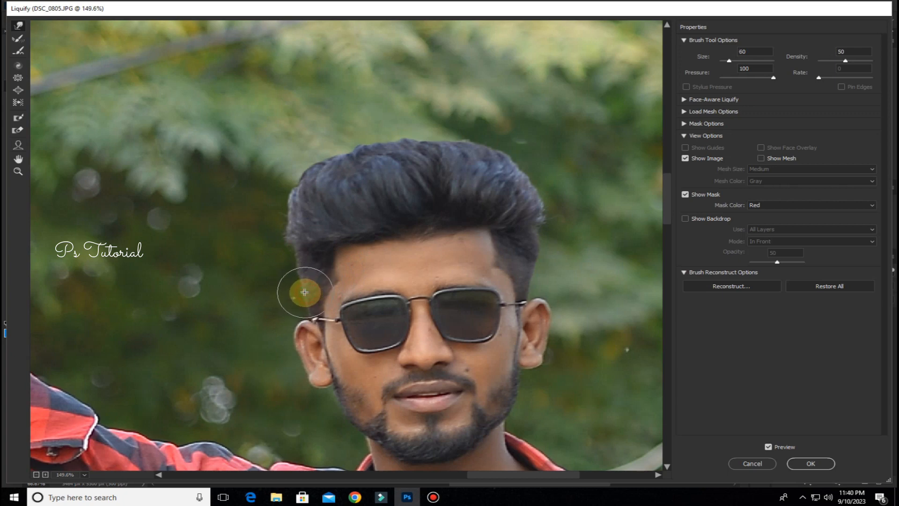
pyautogui.press('[')
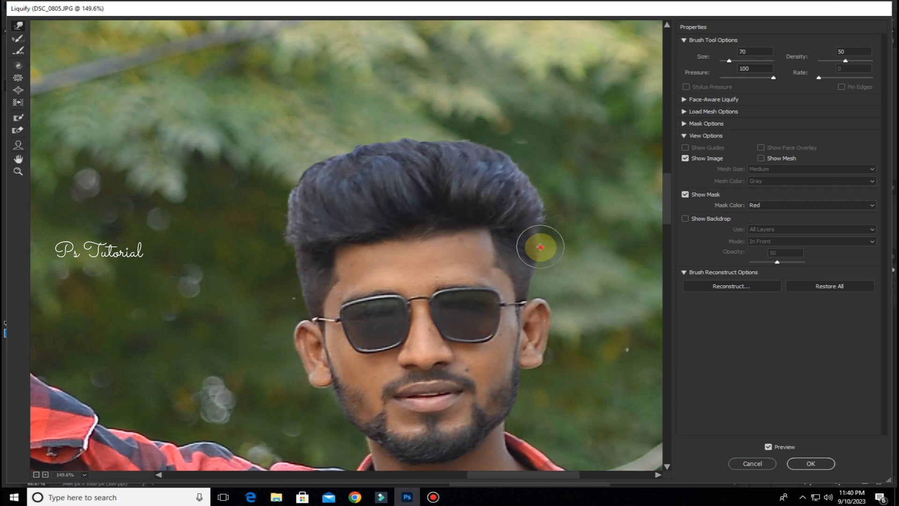
pyautogui.press(']')
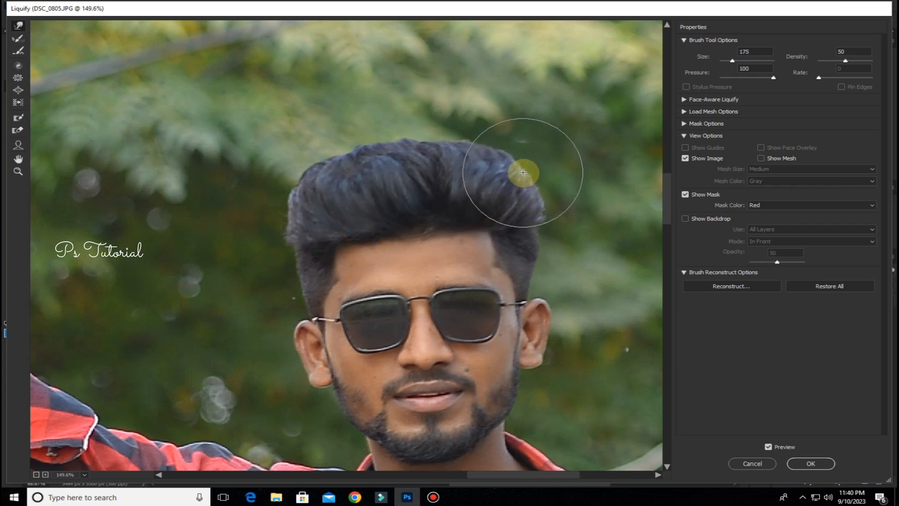
pyautogui.press('[')
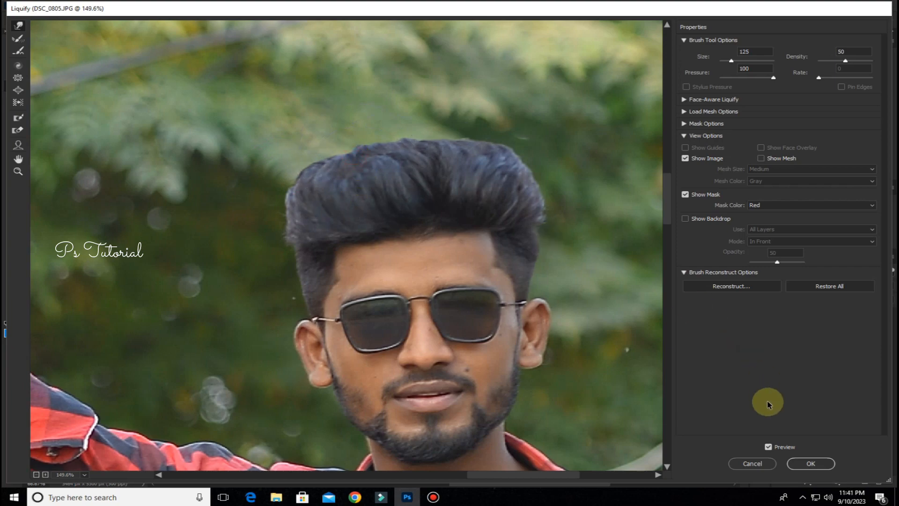
pyautogui.click(790, 463)
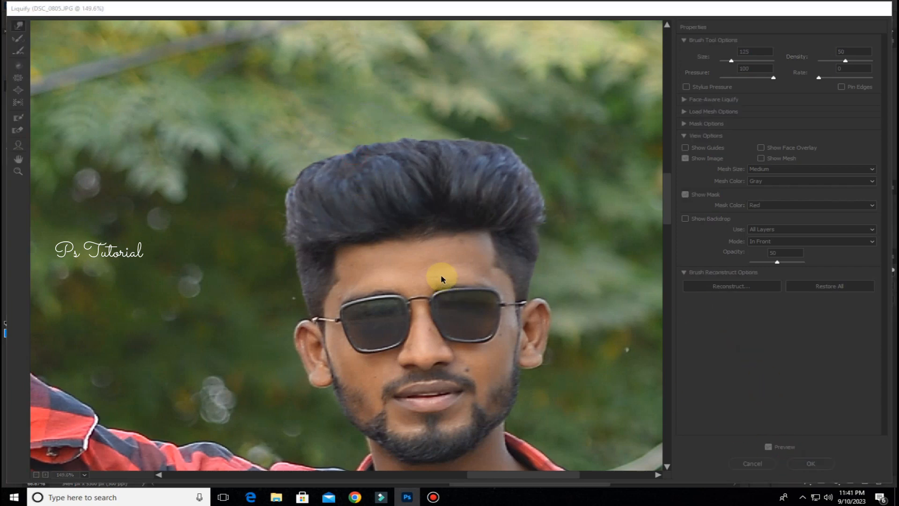
# Merge the Background copy 2 layer down into Background copy.
pyautogui.hotkey('ctrl', '-')
pyautogui.hotkey('ctrl', '-')
pyautogui.hotkey('ctrl', '-')
pyautogui.hotkey('ctrl', '-')
pyautogui.hotkey('ctrl', '-')
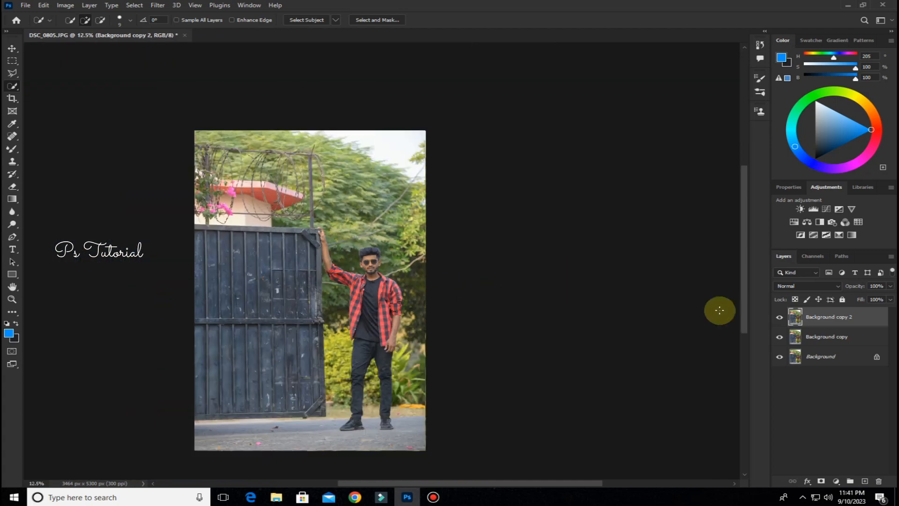
pyautogui.rightClick(831, 317)
pyautogui.click(725, 364)
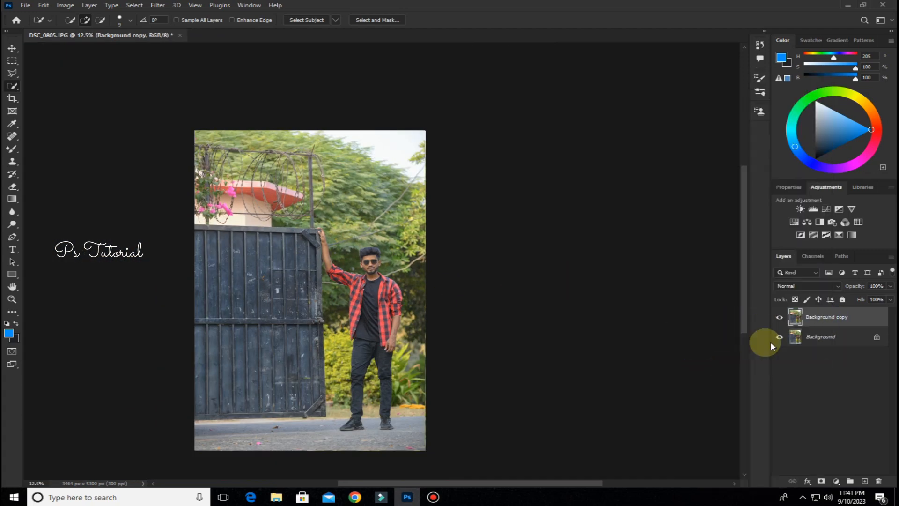
# Duplicate the Background copy layer and open the duplicate in the Camera Raw filter.
pyautogui.moveTo(857, 319); pyautogui.dragTo(865, 481)
pyautogui.click(160, 5)
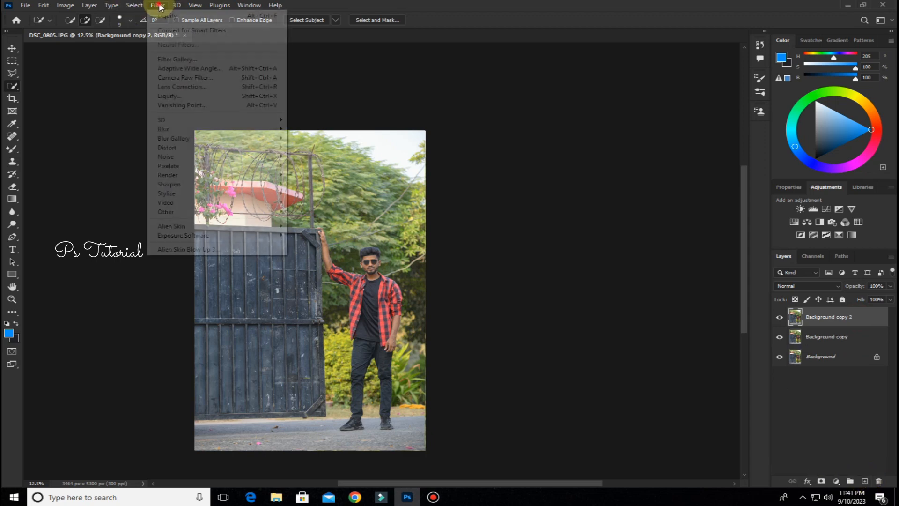
pyautogui.click(187, 77)
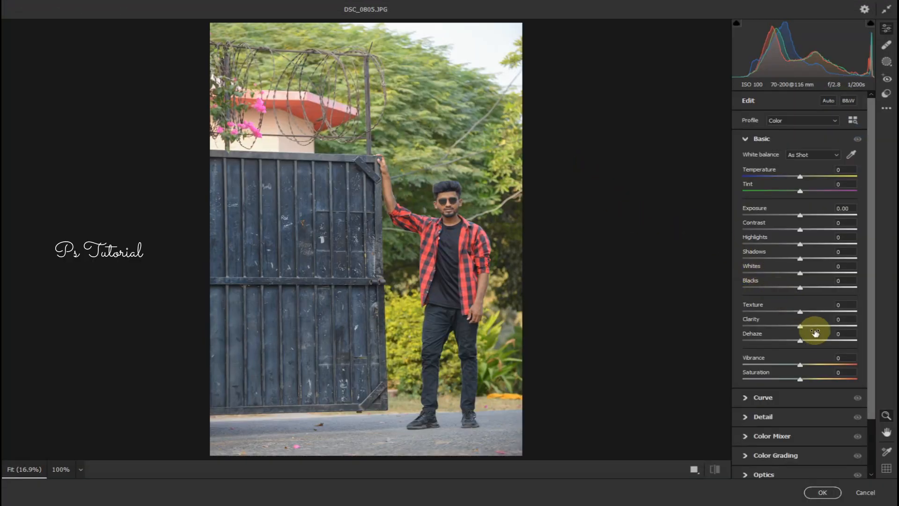
# Set the luminance of the oranges to +34 in the Color Mixer.
pyautogui.scroll(-3, 814, 330)
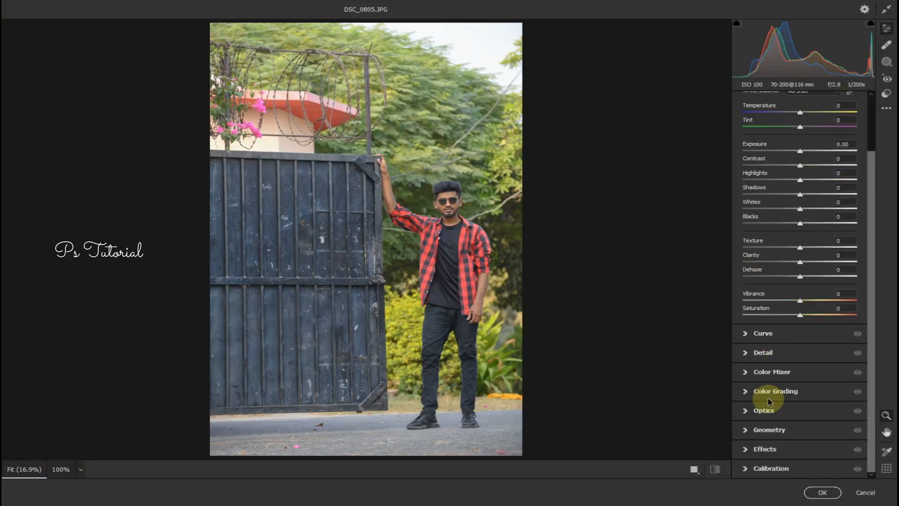
pyautogui.click(745, 373)
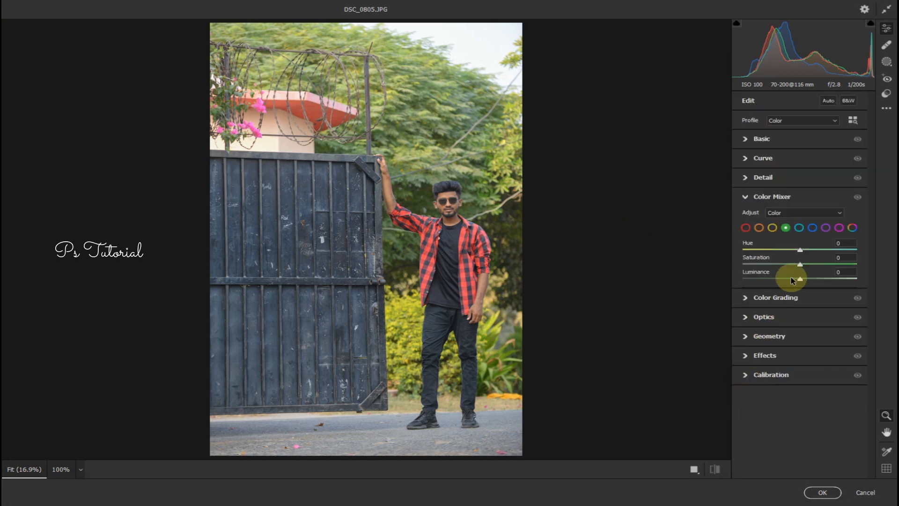
pyautogui.click(760, 228)
pyautogui.moveTo(800, 280); pyautogui.dragTo(820, 281)
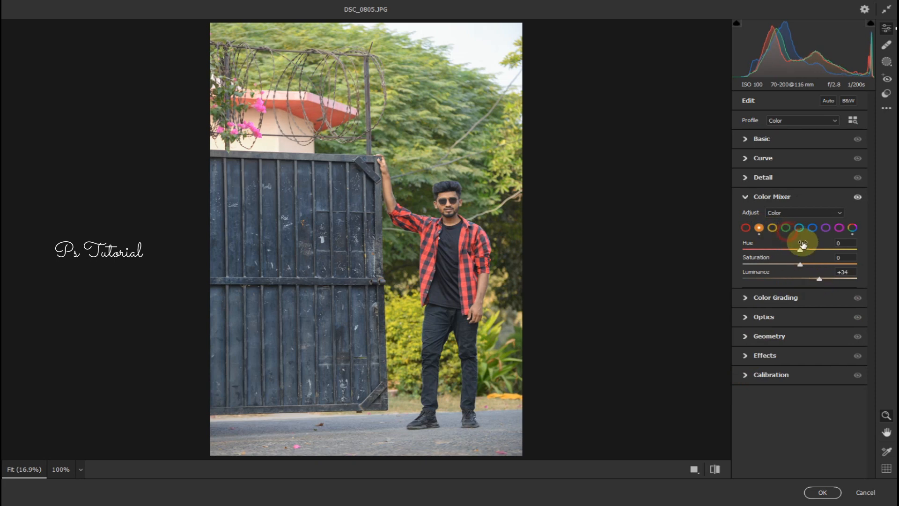
# Set the greens to saturation +96 and luminance -7 in the Color Mixer and apply the Camera Raw filter.
pyautogui.moveTo(804, 264); pyautogui.dragTo(848, 267)
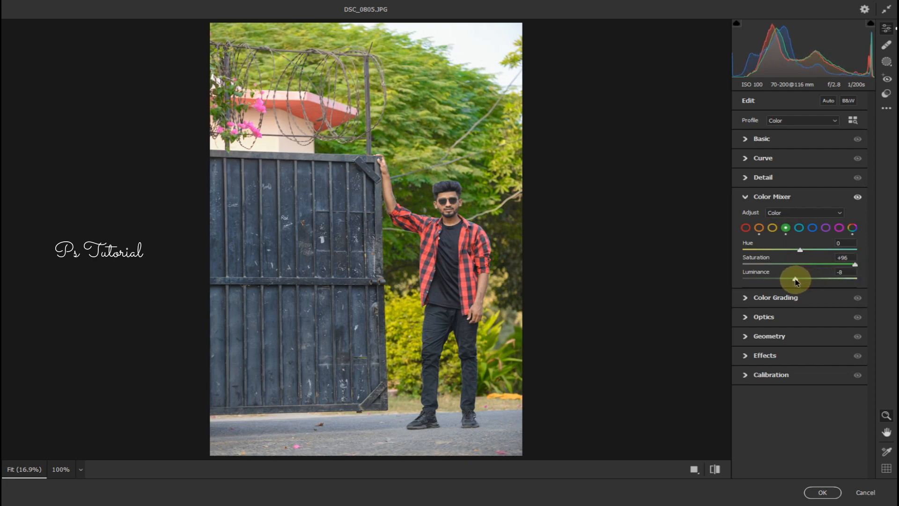
pyautogui.moveTo(795, 281); pyautogui.dragTo(797, 280)
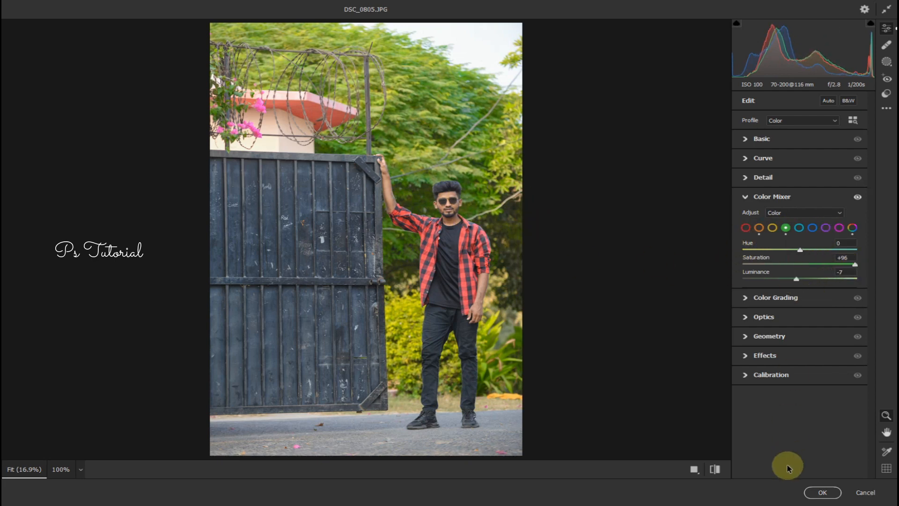
pyautogui.click(823, 492)
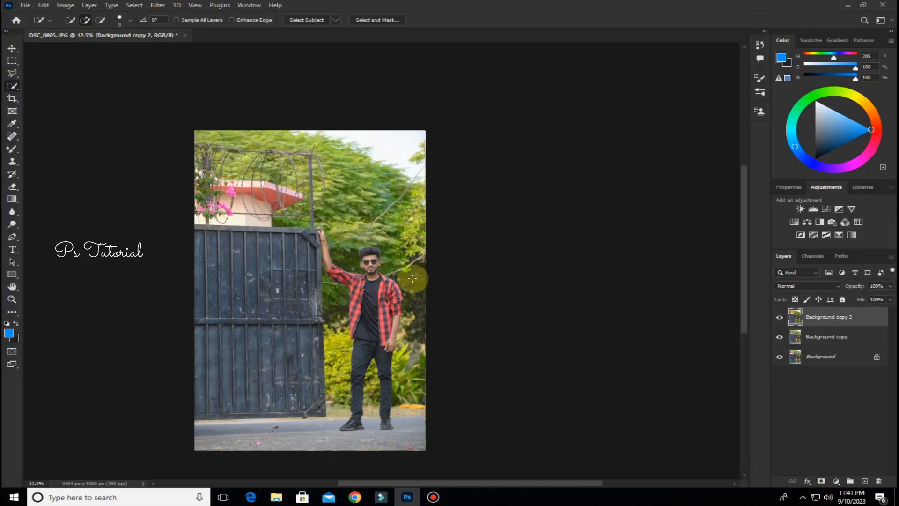
# Merge Background copy 2 down into Background copy and stack two duplicates above it, with the Background layer hidden.
pyautogui.rightClick(828, 317)
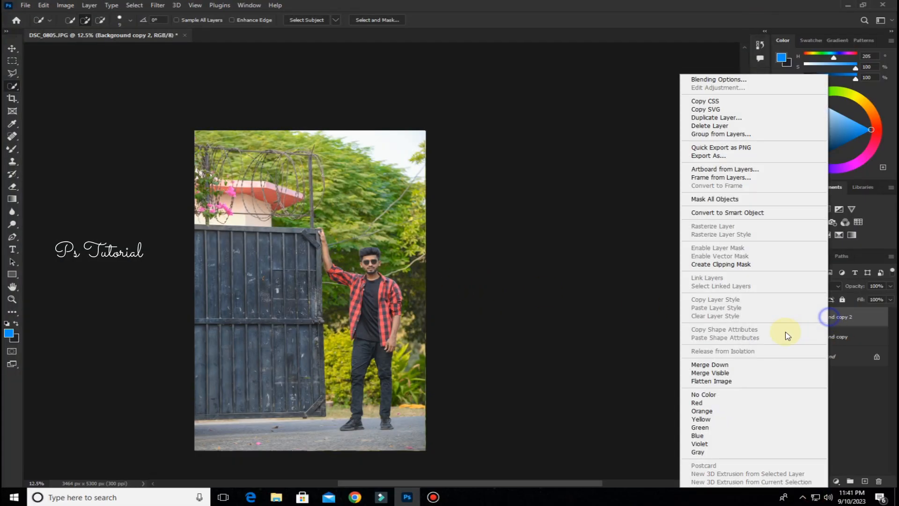
pyautogui.click(711, 365)
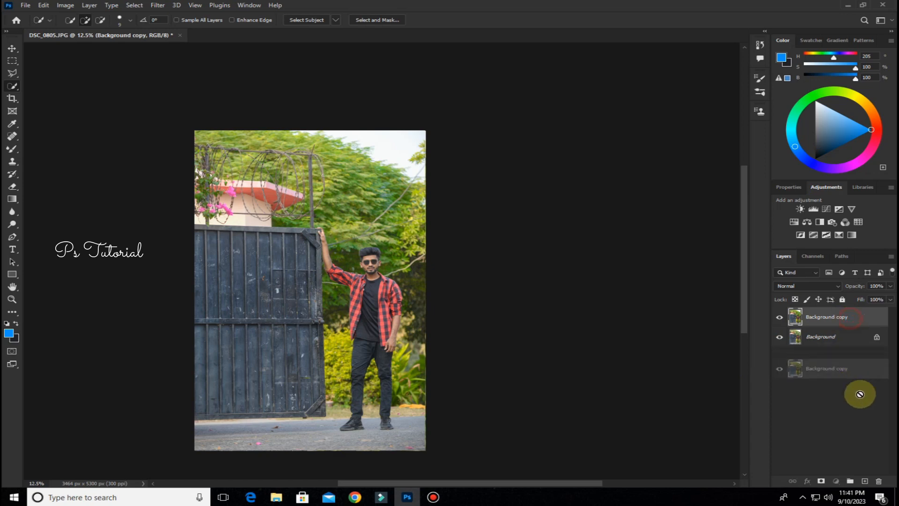
pyautogui.click(779, 357)
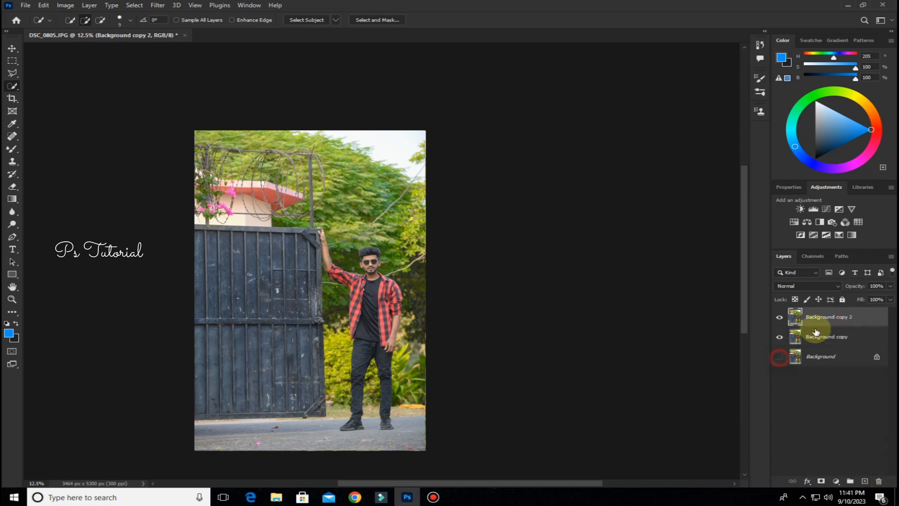
pyautogui.moveTo(825, 321); pyautogui.dragTo(865, 481)
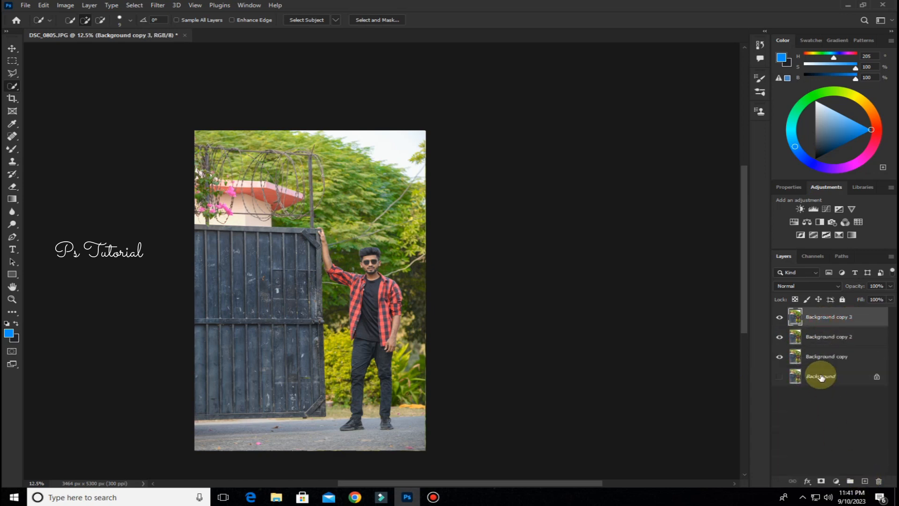
# Apply a Gaussian Blur to the Background copy 2 layer.
pyautogui.click(820, 338)
pyautogui.click(158, 5)
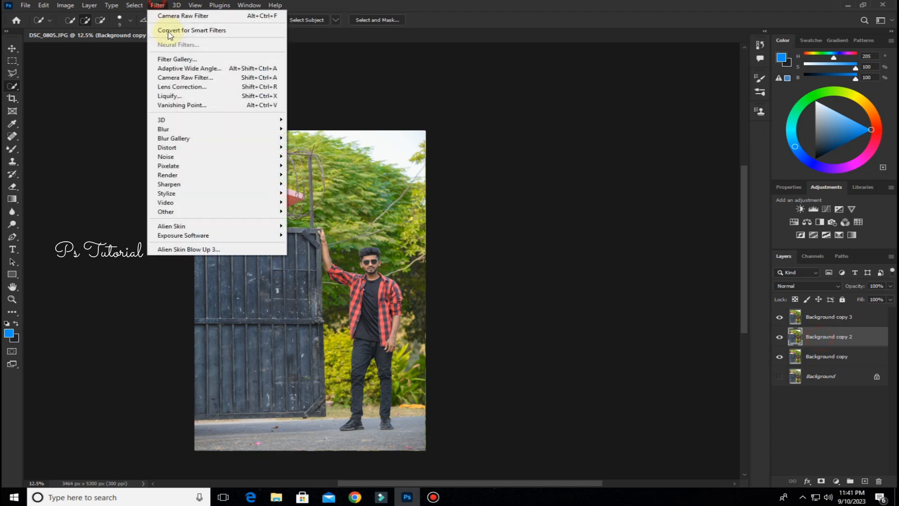
pyautogui.moveTo(173, 129)
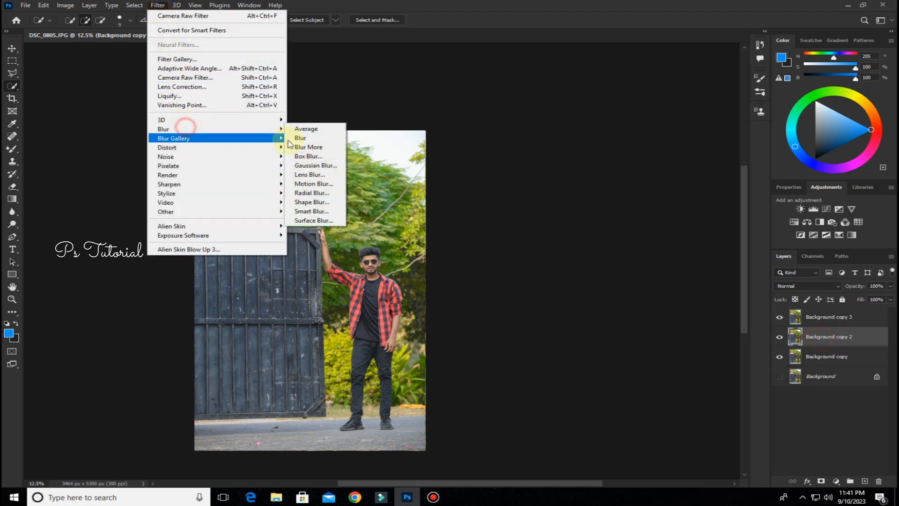
pyautogui.click(311, 166)
pyautogui.click(504, 117)
pyautogui.press('w')
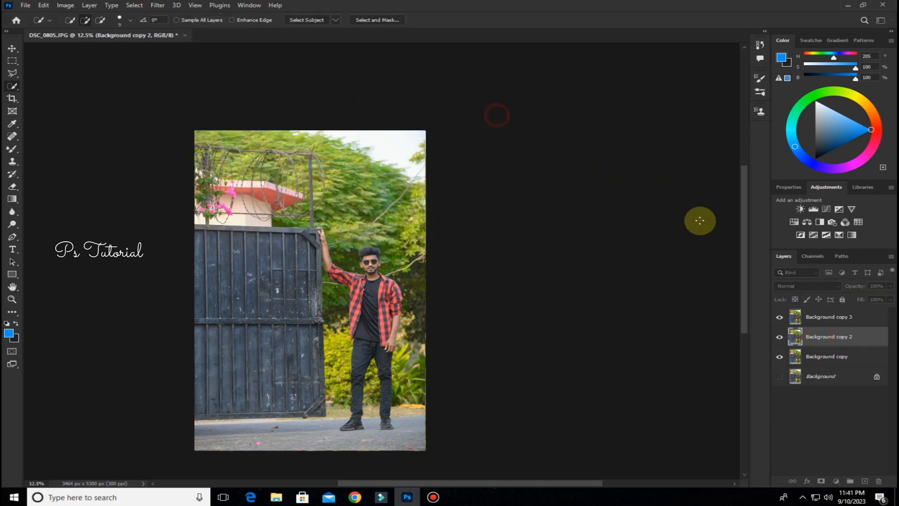
# Apply a High Pass filter of 1.5 pixels to Background copy 3 and set its blend mode to Linear Light.
pyautogui.click(821, 317)
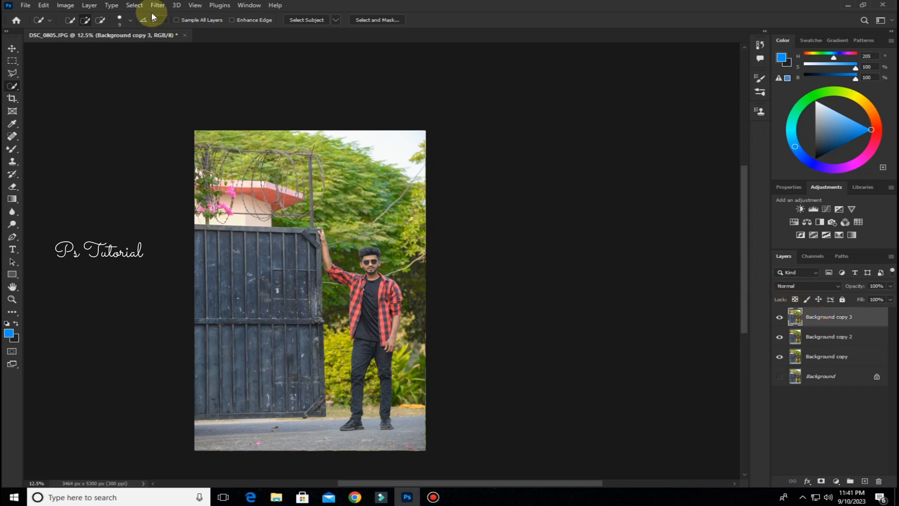
pyautogui.click(154, 5)
pyautogui.moveTo(270, 213)
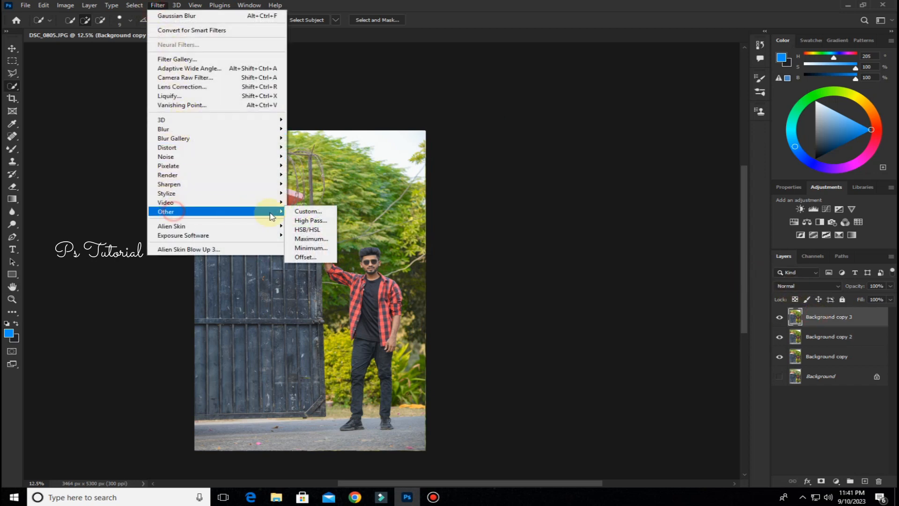
pyautogui.click(305, 220)
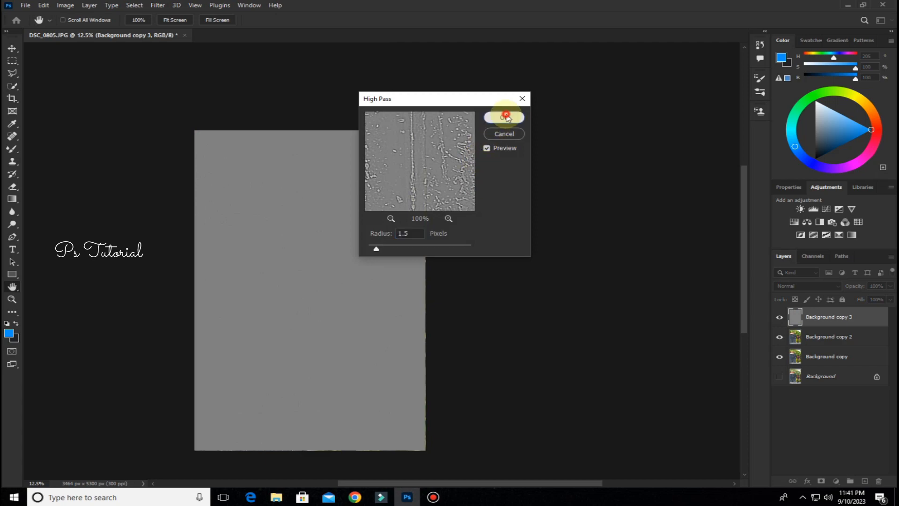
pyautogui.click(505, 117)
pyautogui.click(794, 285)
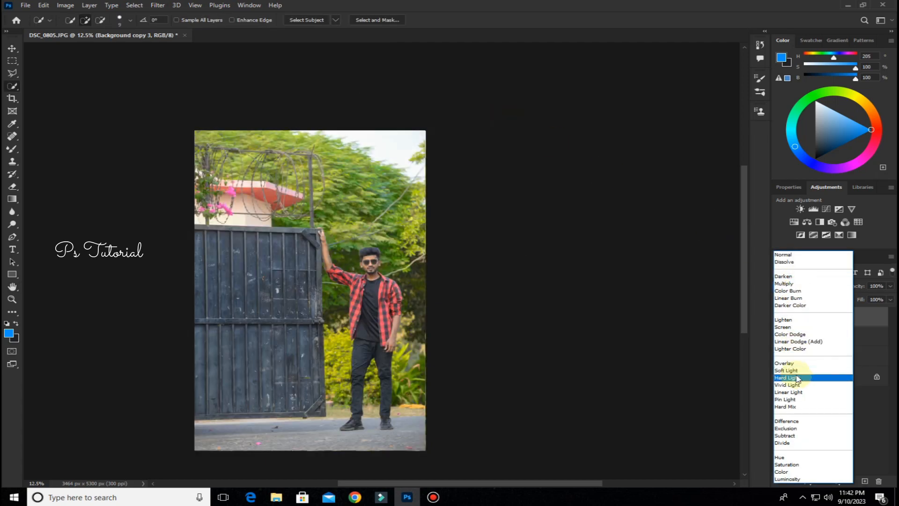
pyautogui.click(790, 392)
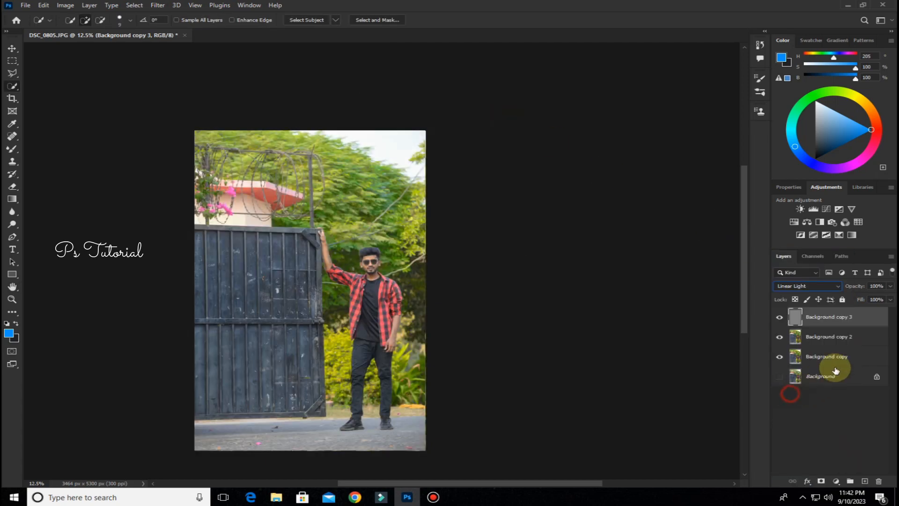
# Smooth the forehead skin on the Background copy 2 layer with the Mixer Brush, using a reduced brush size.
pyautogui.click(834, 343)
pyautogui.click(12, 150)
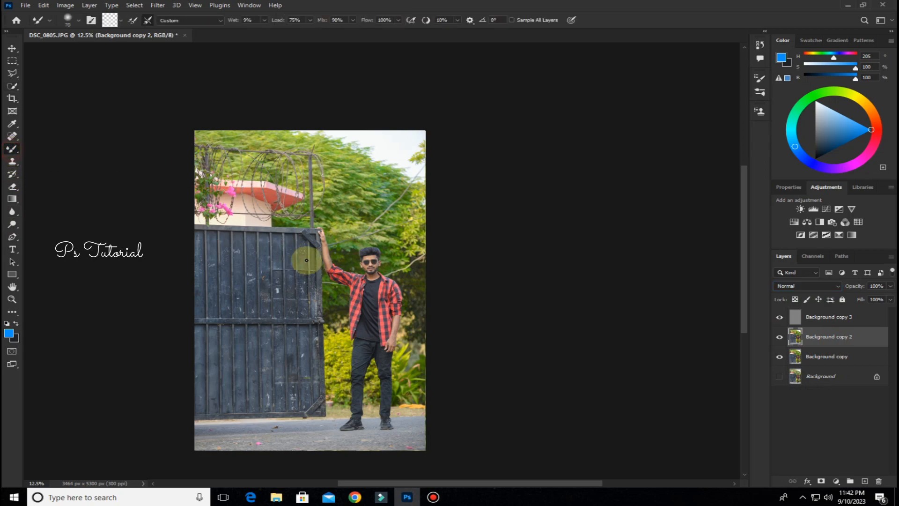
pyautogui.hotkey('ctrl', '+')
pyautogui.hotkey('ctrl', '+')
pyautogui.hotkey('ctrl', '+')
pyautogui.hotkey('ctrl', '+')
pyautogui.hotkey('ctrl', '+')
pyautogui.hotkey('ctrl', '+')
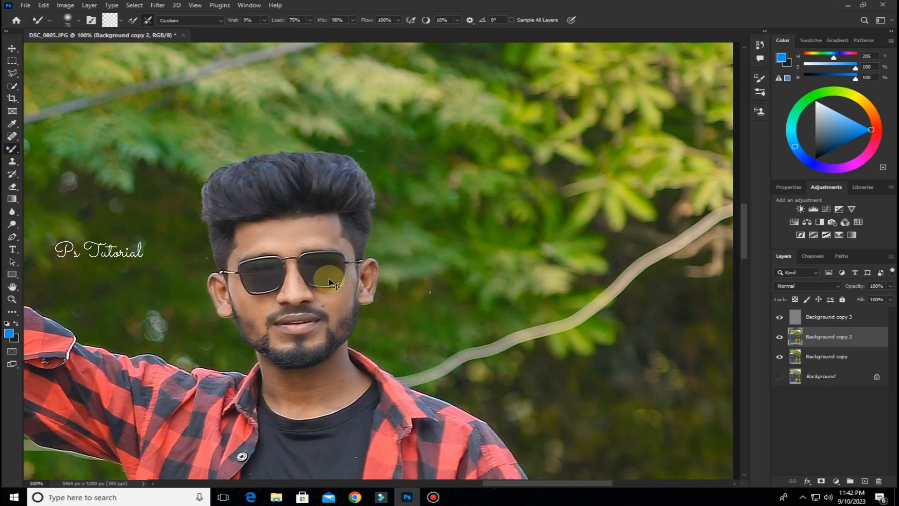
pyautogui.hotkey('ctrl', '+')
pyautogui.moveTo(255, 257); pyautogui.dragTo(363, 257)
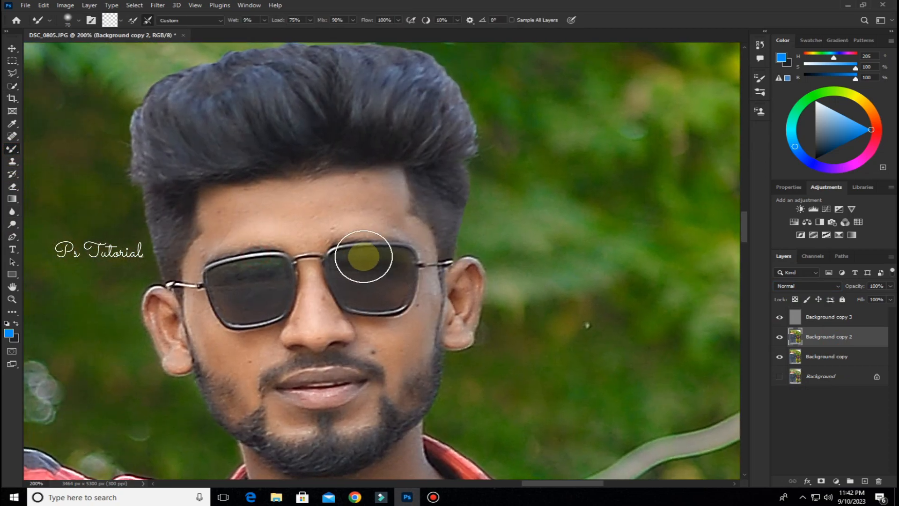
pyautogui.press('[')
pyautogui.press('[')
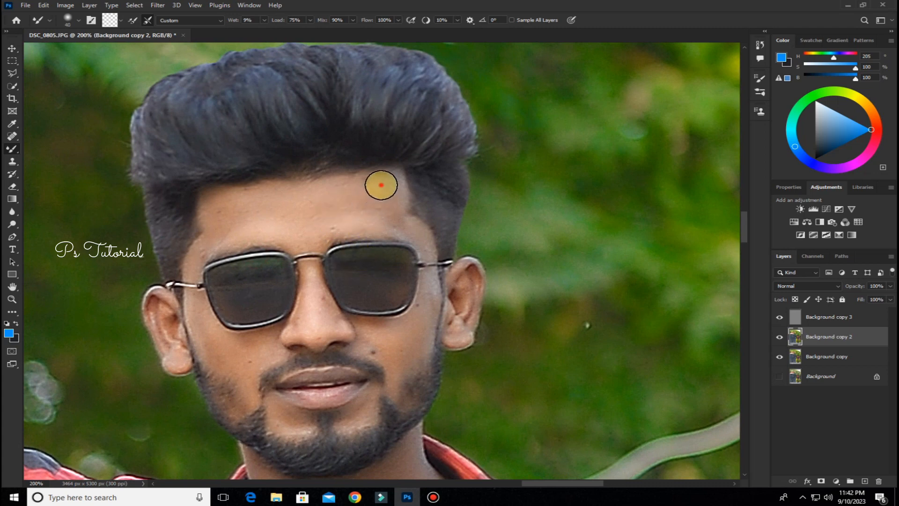
pyautogui.moveTo(382, 185)
pyautogui.mouseDown()
pyautogui.moveTo(381, 204)
pyautogui.moveTo(394, 183)
pyautogui.moveTo(384, 200)
pyautogui.moveTo(361, 203)
pyautogui.moveTo(332, 192)
pyautogui.mouseUp()
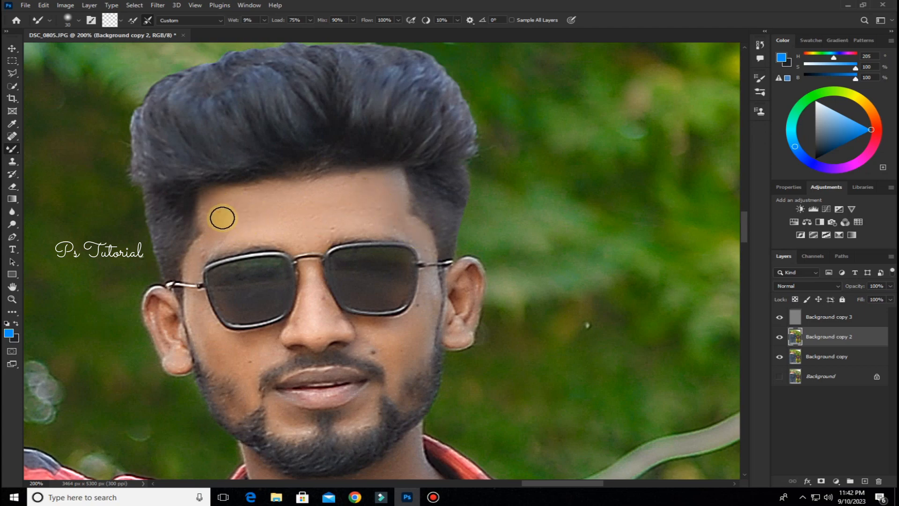
# Smooth the skin of the nose and both cheeks below the sunglasses with the Mixer Brush.
pyautogui.moveTo(276, 239); pyautogui.dragTo(286, 178)
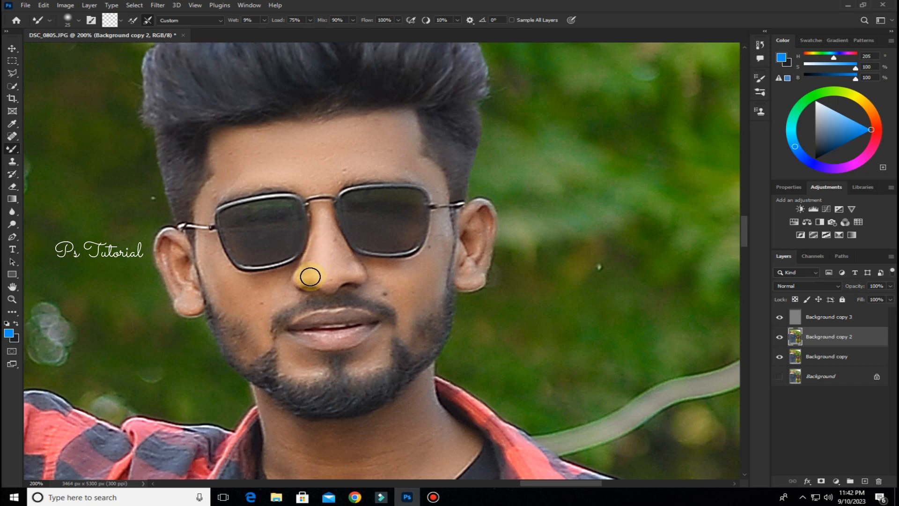
pyautogui.press(']')
pyautogui.moveTo(441, 216)
pyautogui.mouseDown()
pyautogui.moveTo(440, 247)
pyautogui.moveTo(440, 219)
pyautogui.mouseUp()
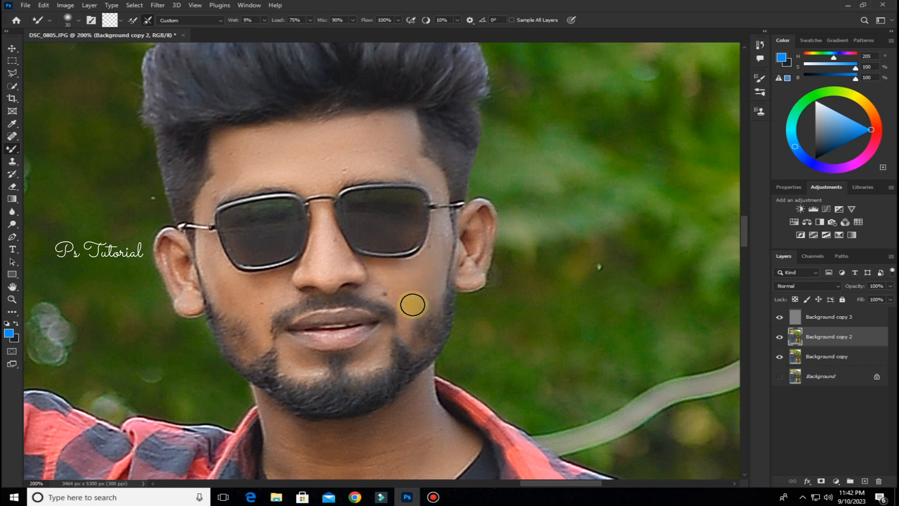
pyautogui.moveTo(407, 305); pyautogui.dragTo(407, 318)
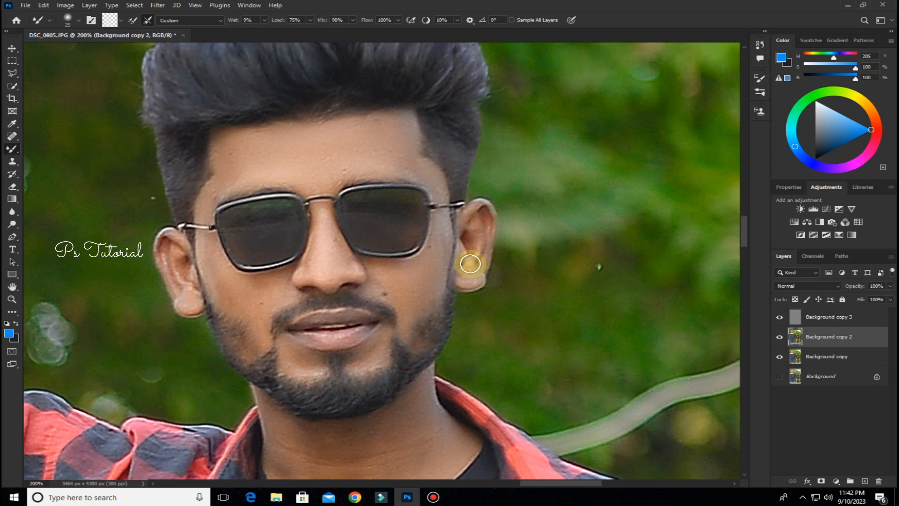
pyautogui.moveTo(206, 251); pyautogui.dragTo(210, 279)
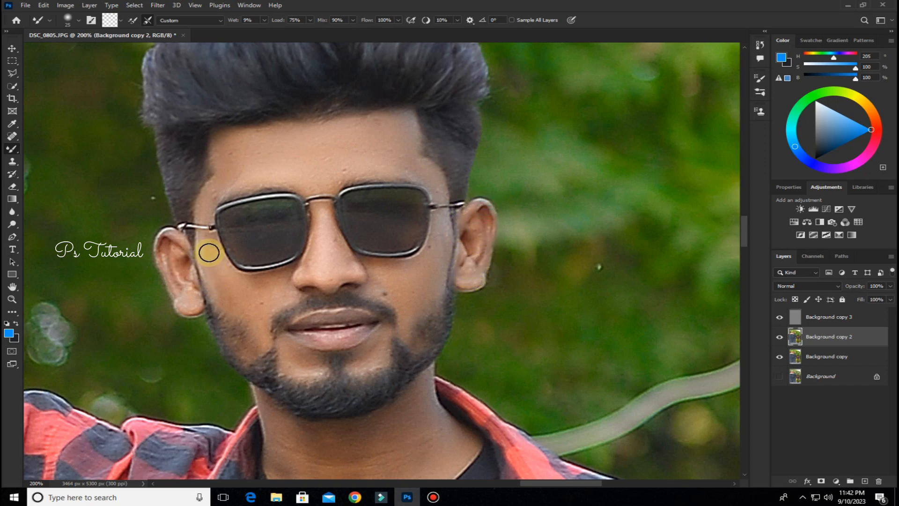
pyautogui.moveTo(216, 268); pyautogui.dragTo(228, 299)
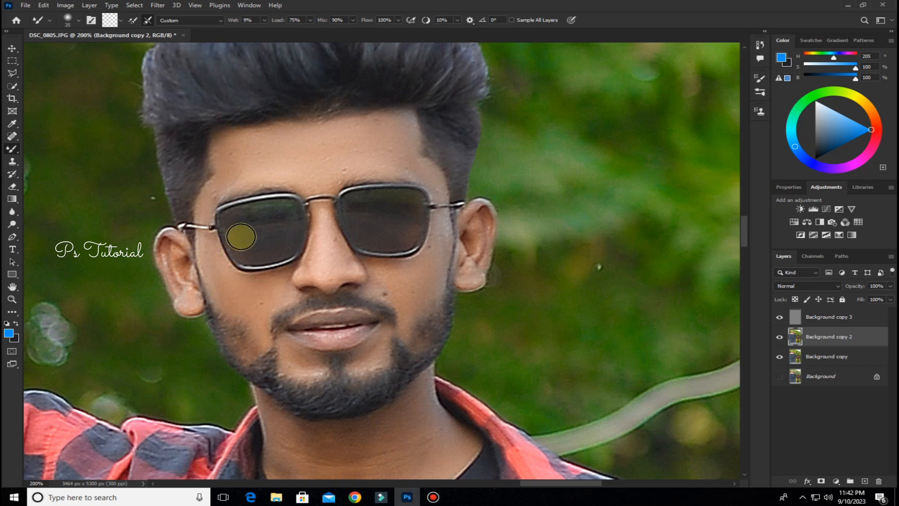
# Blend the skin around the sunglasses, cheek and ear on the gate side of the face, varying the brush size.
pyautogui.press('[')
pyautogui.press('[')
pyautogui.moveTo(246, 183); pyautogui.dragTo(211, 209)
pyautogui.press(']')
pyautogui.click(253, 303)
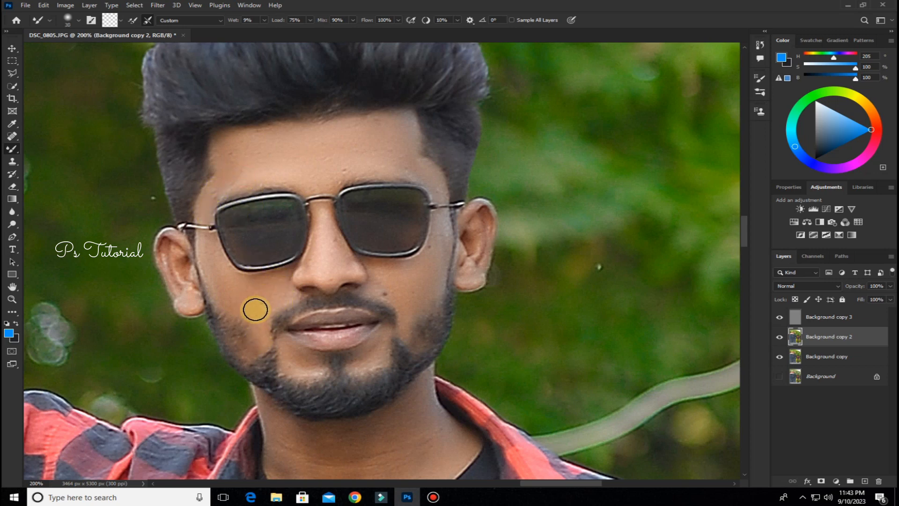
pyautogui.press('[')
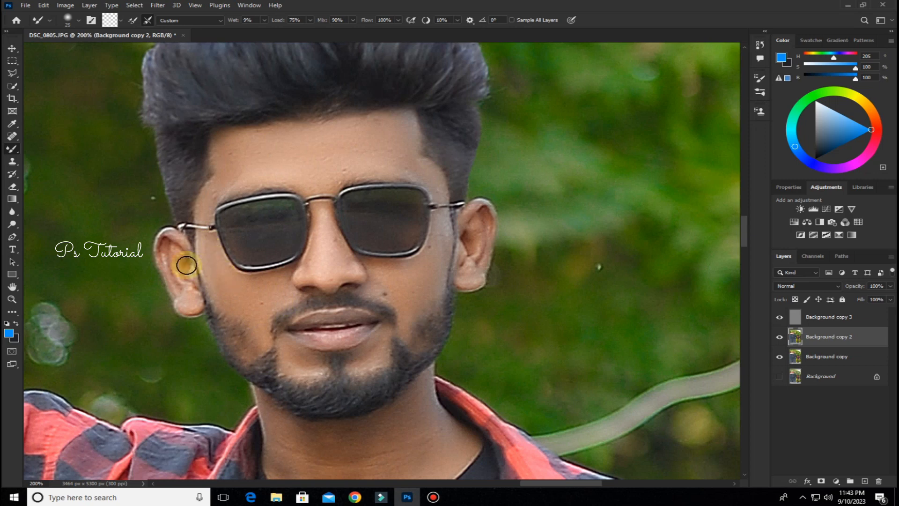
pyautogui.moveTo(195, 303)
pyautogui.mouseDown()
pyautogui.moveTo(173, 282)
pyautogui.moveTo(165, 248)
pyautogui.mouseUp()
pyautogui.click(234, 279)
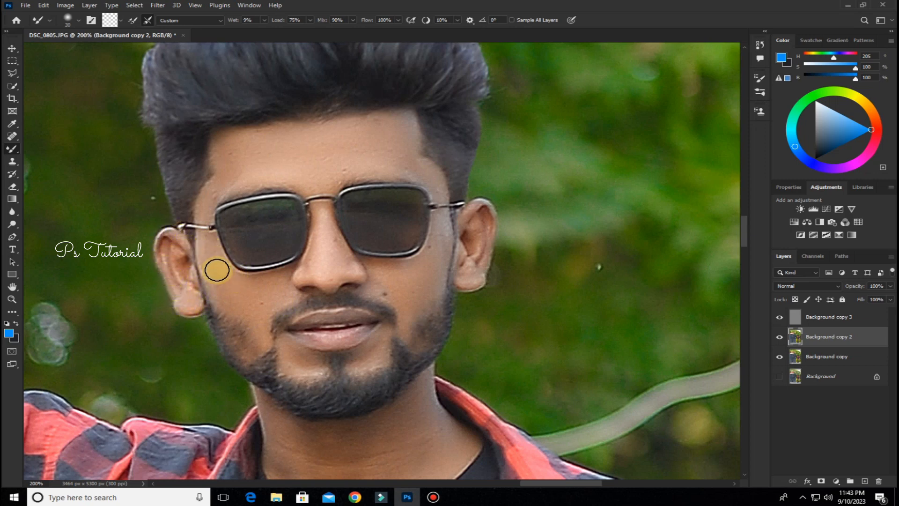
pyautogui.moveTo(216, 270)
pyautogui.mouseDown()
pyautogui.moveTo(277, 291)
pyautogui.moveTo(284, 282)
pyautogui.moveTo(255, 287)
pyautogui.moveTo(209, 216)
pyautogui.mouseUp()
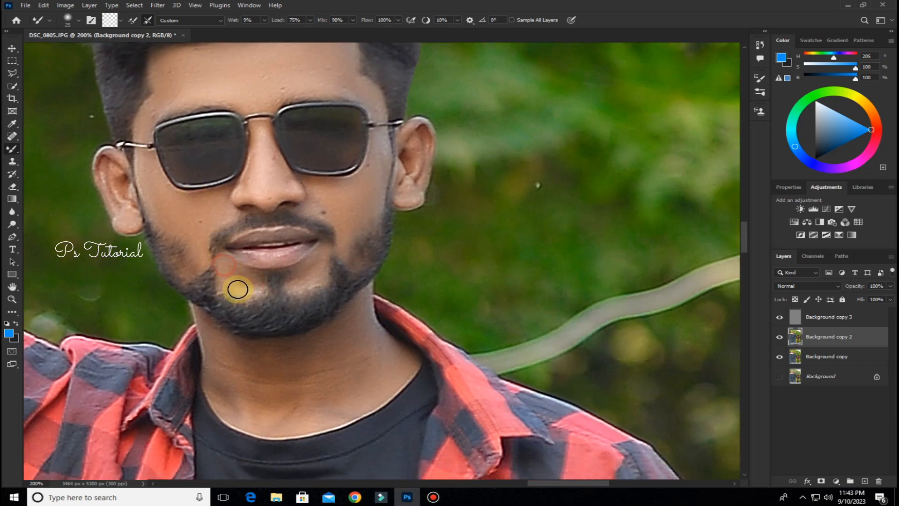
# Smooth the skin around the chin, then the neck with the Mixer Brush enlarged to 35 pixels.
pyautogui.moveTo(237, 289)
pyautogui.mouseDown()
pyautogui.moveTo(233, 269)
pyautogui.moveTo(258, 283)
pyautogui.moveTo(301, 272)
pyautogui.moveTo(297, 290)
pyautogui.moveTo(317, 273)
pyautogui.moveTo(317, 255)
pyautogui.moveTo(308, 275)
pyautogui.moveTo(292, 281)
pyautogui.moveTo(316, 255)
pyautogui.mouseUp()
pyautogui.press(']')
pyautogui.press(']')
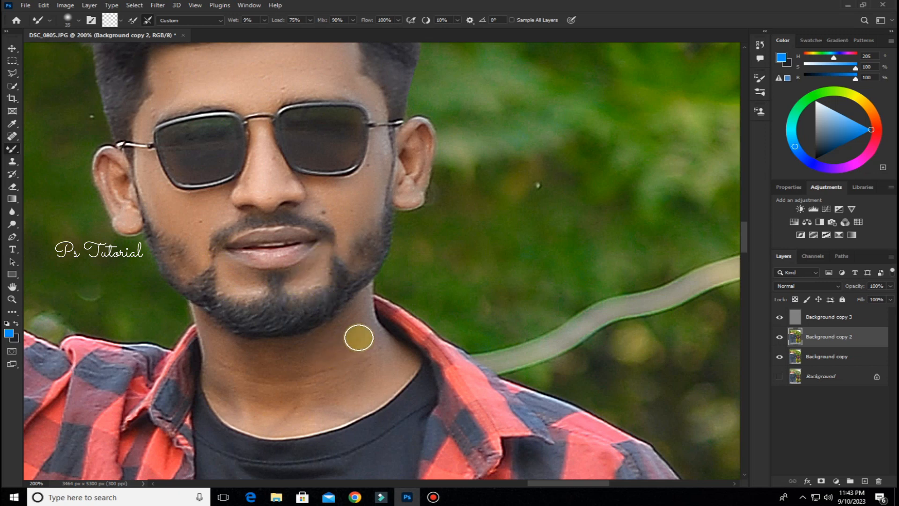
pyautogui.moveTo(358, 337)
pyautogui.mouseDown()
pyautogui.moveTo(365, 312)
pyautogui.moveTo(369, 354)
pyautogui.moveTo(384, 362)
pyautogui.moveTo(379, 382)
pyautogui.moveTo(400, 361)
pyautogui.moveTo(407, 366)
pyautogui.moveTo(364, 405)
pyautogui.moveTo(370, 392)
pyautogui.moveTo(361, 393)
pyautogui.moveTo(376, 390)
pyautogui.moveTo(289, 422)
pyautogui.moveTo(230, 407)
pyautogui.moveTo(211, 391)
pyautogui.moveTo(213, 336)
pyautogui.moveTo(219, 355)
pyautogui.moveTo(231, 348)
pyautogui.moveTo(246, 357)
pyautogui.moveTo(252, 383)
pyautogui.moveTo(263, 362)
pyautogui.moveTo(298, 358)
pyautogui.mouseUp()
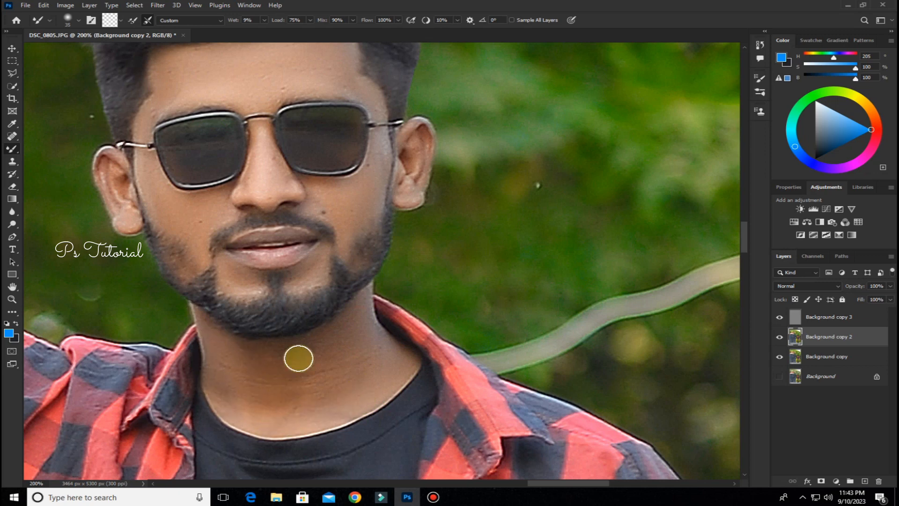
pyautogui.moveTo(366, 340)
pyautogui.mouseDown()
pyautogui.moveTo(335, 375)
pyautogui.moveTo(289, 383)
pyautogui.moveTo(254, 386)
pyautogui.moveTo(237, 377)
pyautogui.moveTo(224, 364)
pyautogui.mouseUp()
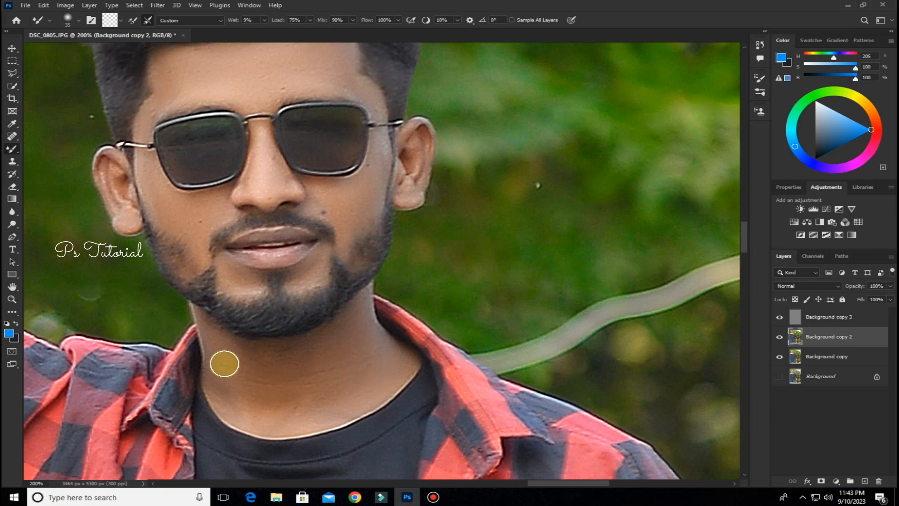
# Smooth the skin of the raised arm from wrist to elbow with a 45-pixel Mixer Brush.
pyautogui.moveTo(192, 289); pyautogui.dragTo(560, 281)
pyautogui.moveTo(74, 204); pyautogui.dragTo(427, 313)
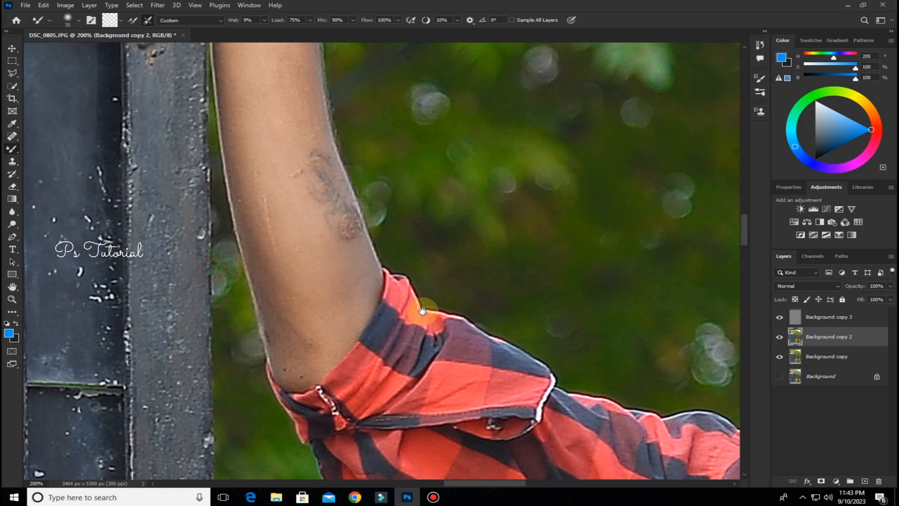
pyautogui.moveTo(312, 169)
pyautogui.mouseDown()
pyautogui.moveTo(333, 359)
pyautogui.moveTo(321, 381)
pyautogui.mouseUp()
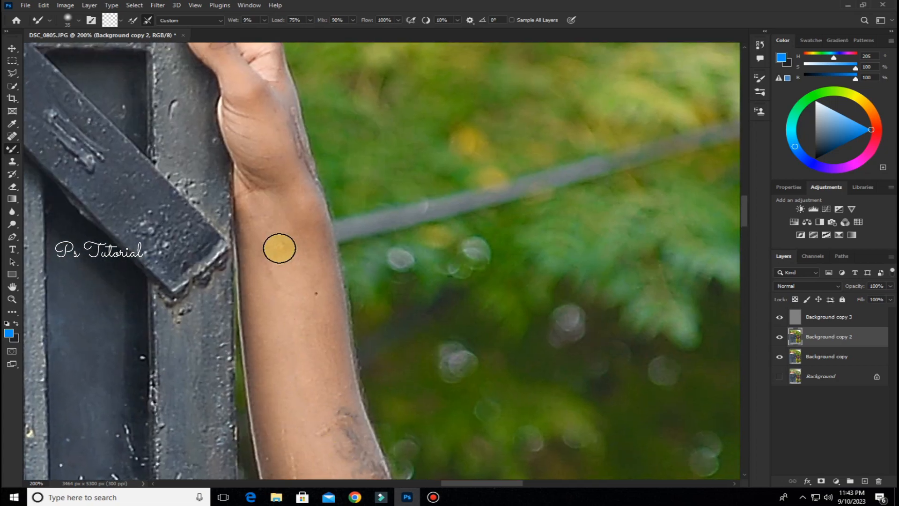
pyautogui.press(']')
pyautogui.press(']')
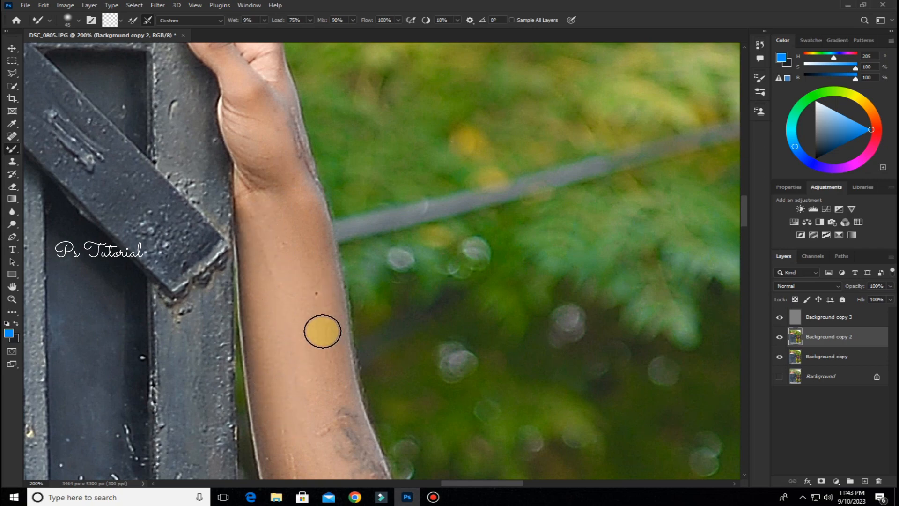
pyautogui.moveTo(321, 378)
pyautogui.mouseDown()
pyautogui.moveTo(287, 243)
pyautogui.moveTo(254, 328)
pyautogui.moveTo(253, 315)
pyautogui.moveTo(285, 369)
pyautogui.moveTo(332, 381)
pyautogui.moveTo(317, 279)
pyautogui.mouseUp()
pyautogui.moveTo(251, 245)
pyautogui.mouseDown()
pyautogui.moveTo(268, 333)
pyautogui.moveTo(285, 346)
pyautogui.mouseUp()
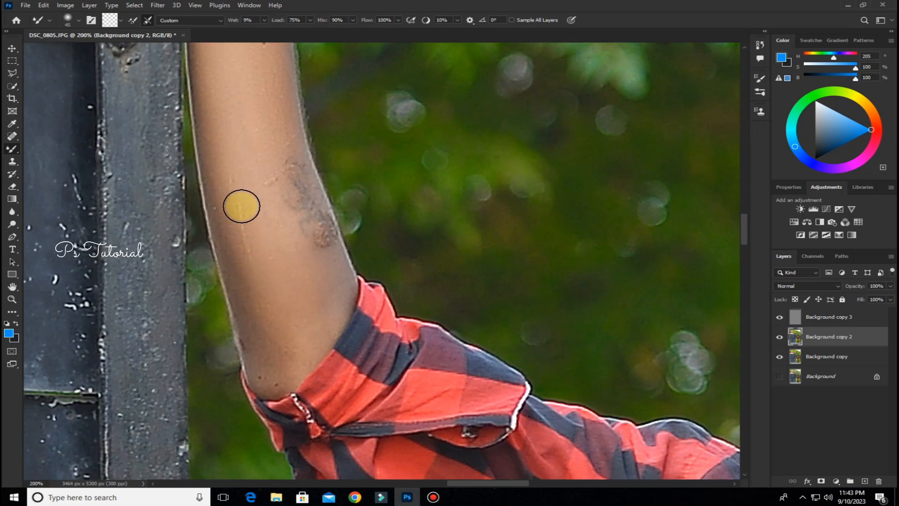
# Smooth the skin of the lowered forearm from the rolled sleeve to the wrist with the 45-pixel Mixer Brush.
pyautogui.moveTo(646, 472); pyautogui.dragTo(438, 275)
pyautogui.moveTo(733, 408); pyautogui.dragTo(467, 295)
pyautogui.moveTo(723, 463); pyautogui.dragTo(375, 311)
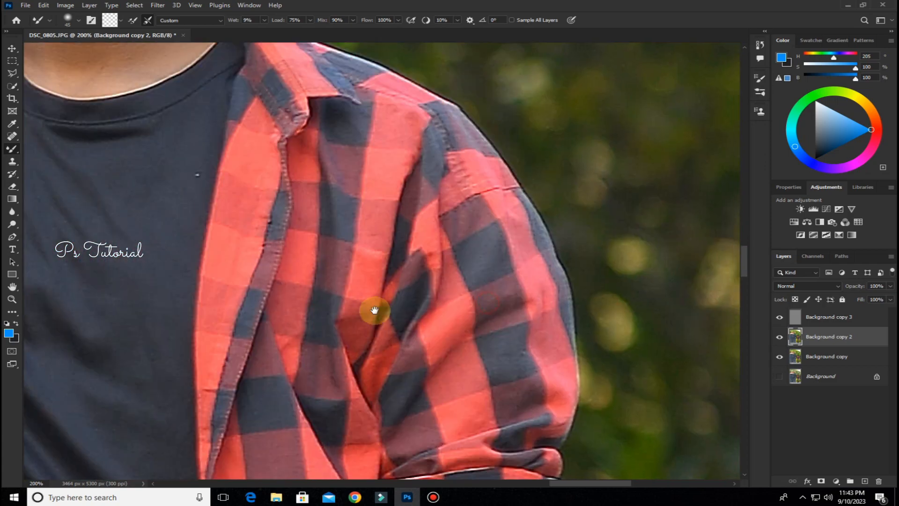
pyautogui.moveTo(445, 445); pyautogui.dragTo(339, 243)
pyautogui.moveTo(346, 345)
pyautogui.mouseDown()
pyautogui.moveTo(345, 212)
pyautogui.moveTo(392, 176)
pyautogui.mouseUp()
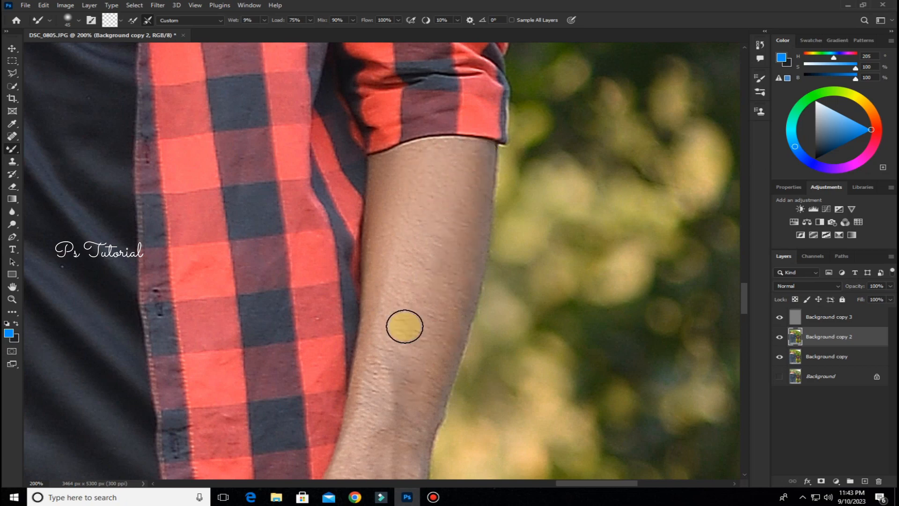
pyautogui.scroll(-3, 401, 263)
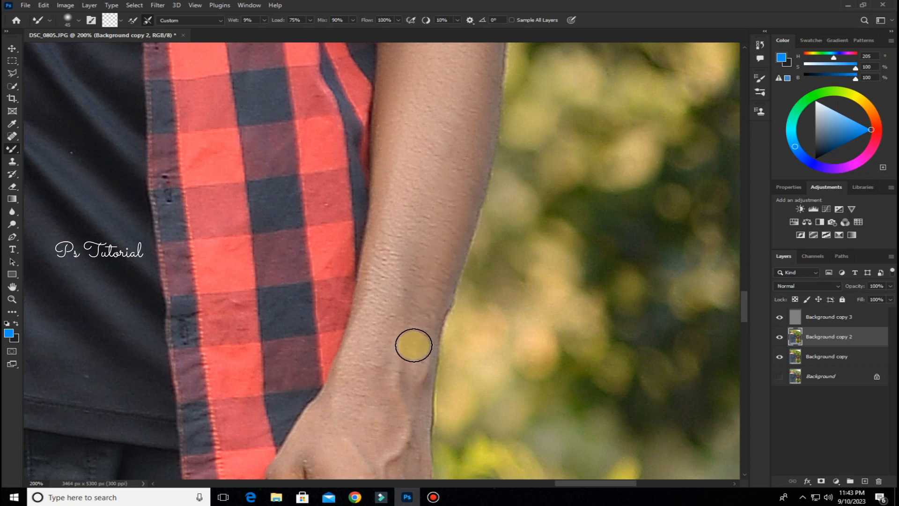
pyautogui.moveTo(403, 384)
pyautogui.mouseDown()
pyautogui.moveTo(423, 277)
pyautogui.moveTo(406, 247)
pyautogui.mouseUp()
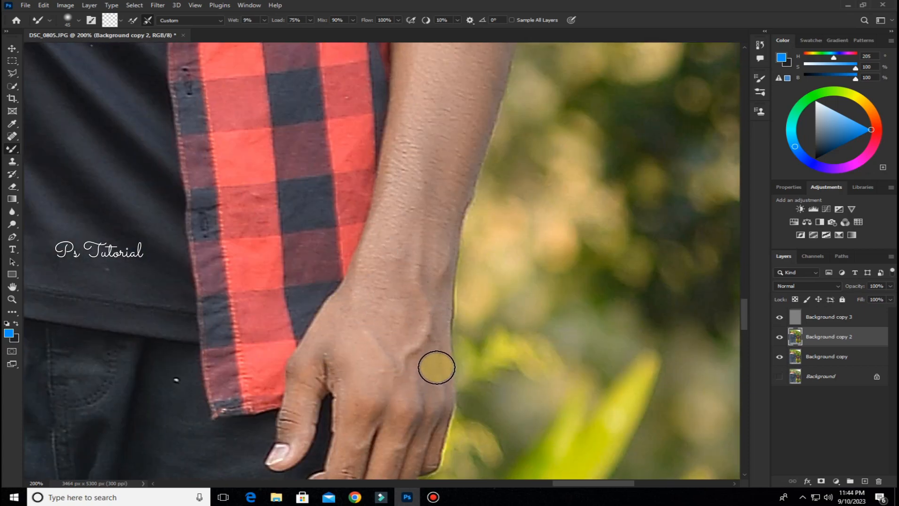
# Smooth the lowered hand, thumb and fingers with the Mixer Brush at 35 and 40 pixels.
pyautogui.press('[')
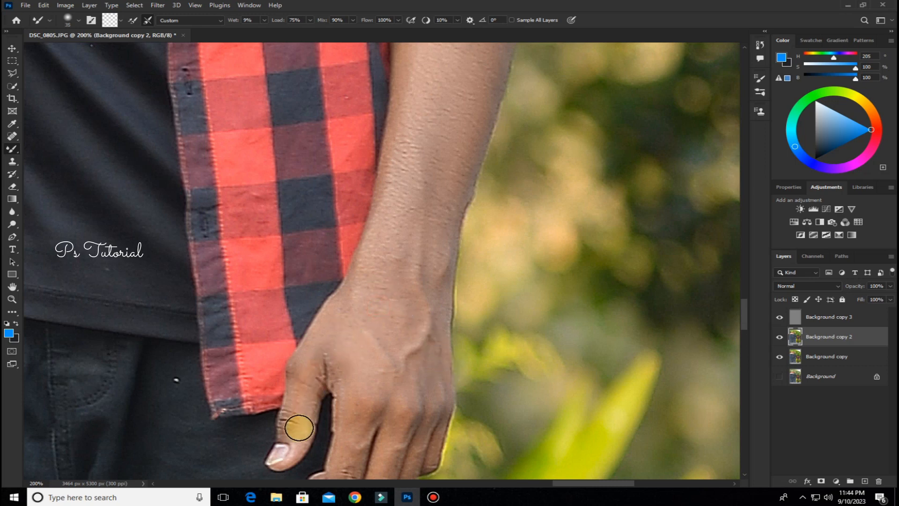
pyautogui.press(']')
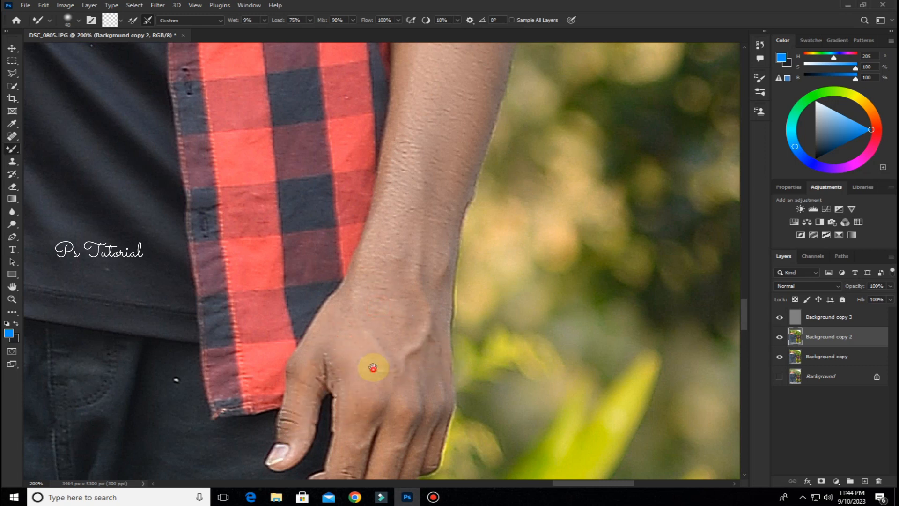
pyautogui.moveTo(373, 367); pyautogui.dragTo(374, 321)
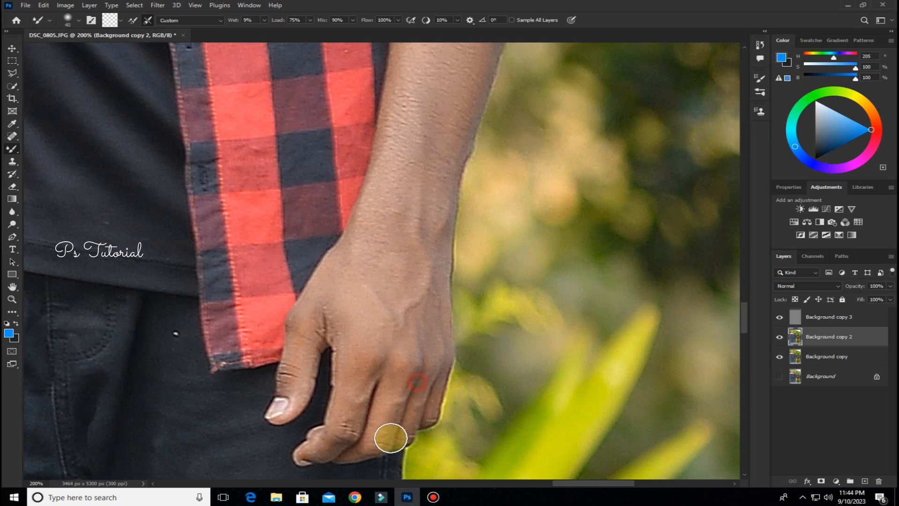
pyautogui.click(361, 365)
# Inspect the trousers and shoes, the whole figure, and the retouched shirt area and face.
pyautogui.moveTo(412, 411); pyautogui.dragTo(600, 124)
pyautogui.moveTo(507, 319); pyautogui.dragTo(501, 323)
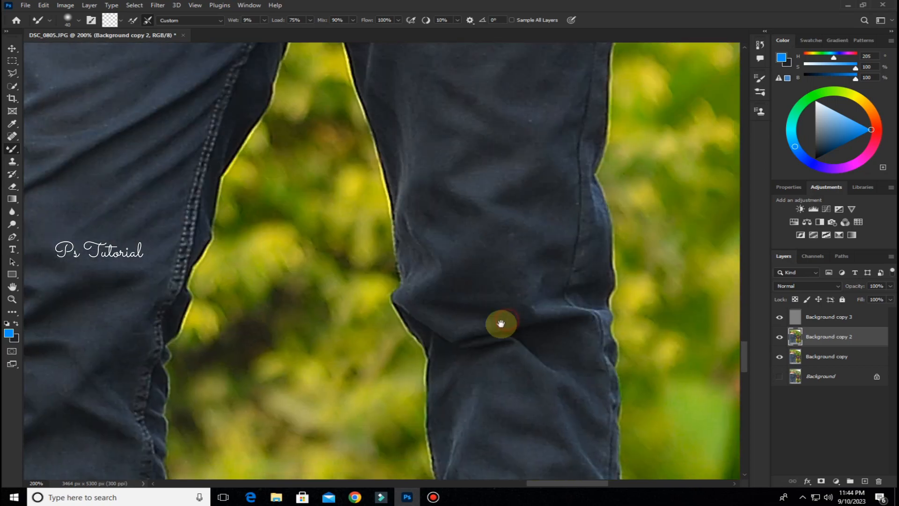
pyautogui.moveTo(507, 387); pyautogui.dragTo(519, 181)
pyautogui.moveTo(529, 353); pyautogui.dragTo(522, 285)
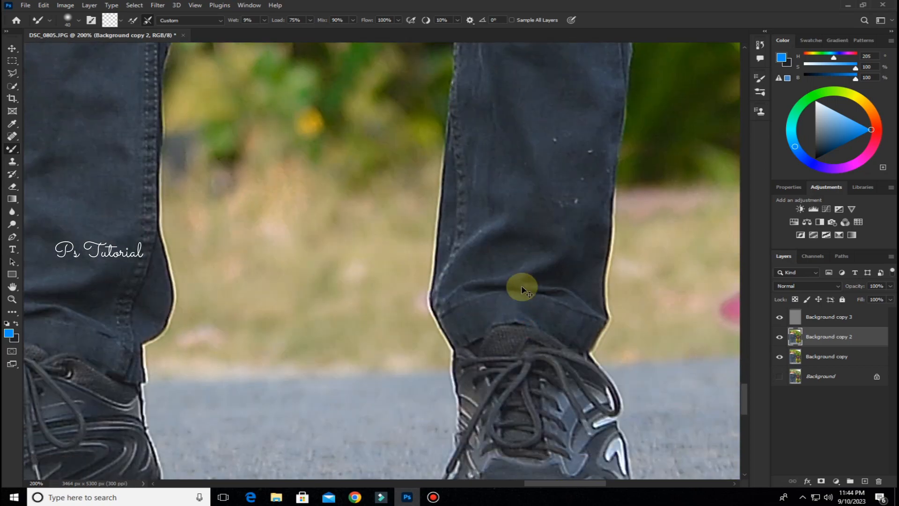
pyautogui.scroll(-8, 521, 285)
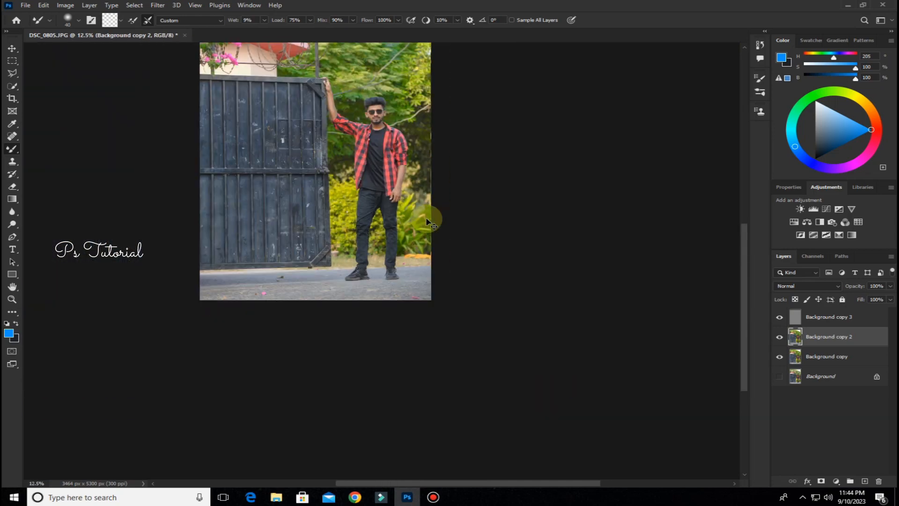
pyautogui.scroll(3, 429, 222)
pyautogui.moveTo(382, 93); pyautogui.dragTo(405, 377)
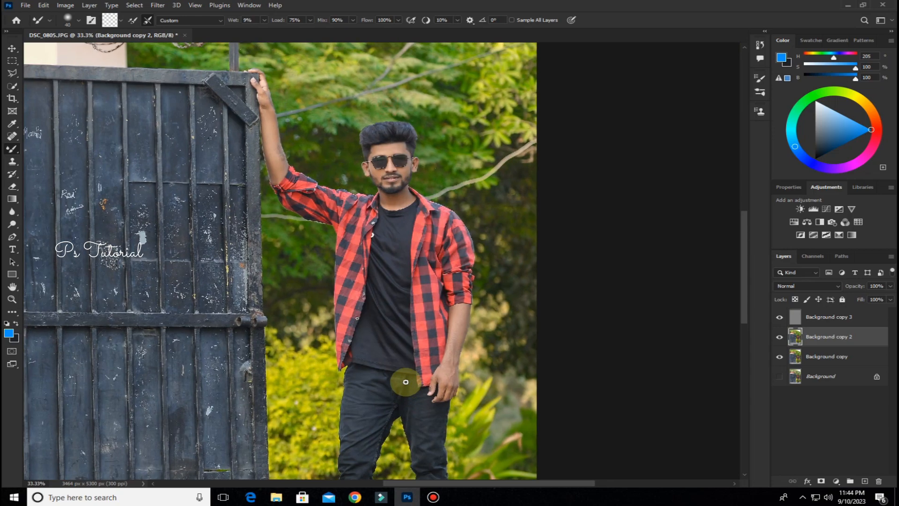
pyautogui.scroll(3, 402, 241)
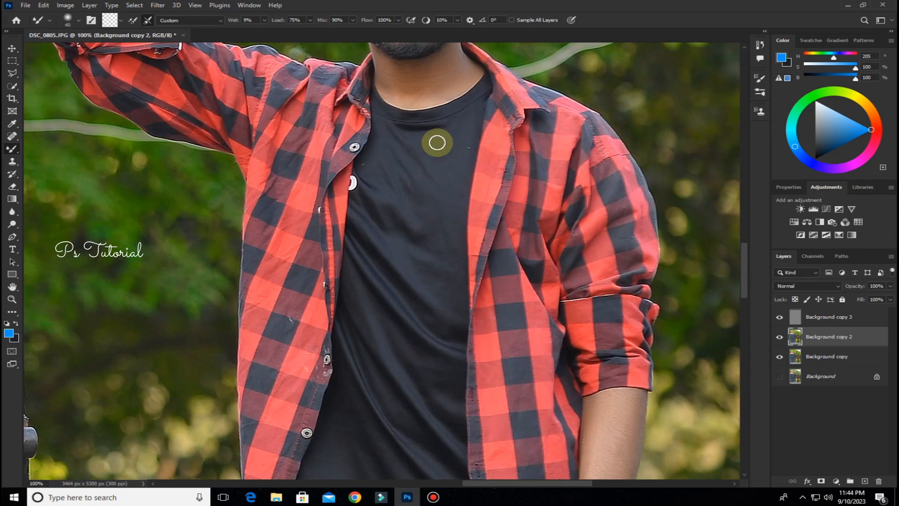
pyautogui.moveTo(436, 140); pyautogui.dragTo(425, 331)
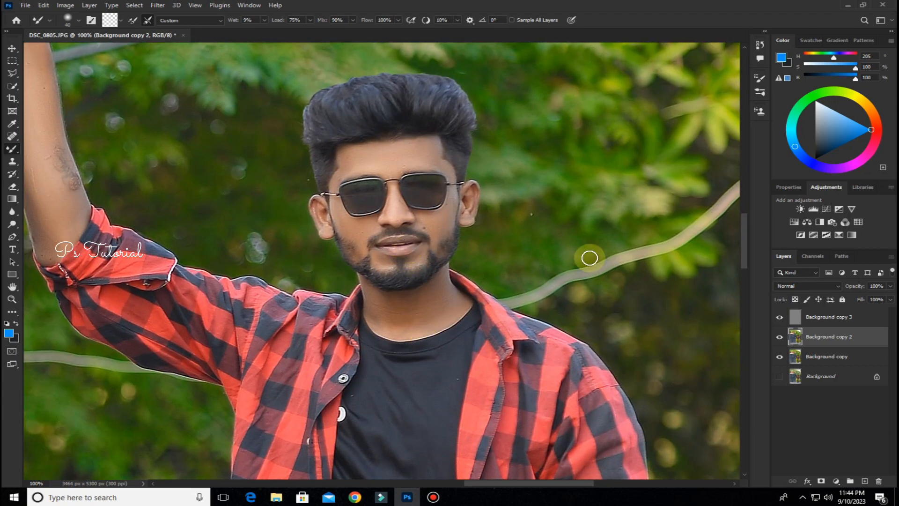
# Merge the visible layers into one and duplicate the merged layer.
pyautogui.rightClick(829, 339)
pyautogui.click(722, 370)
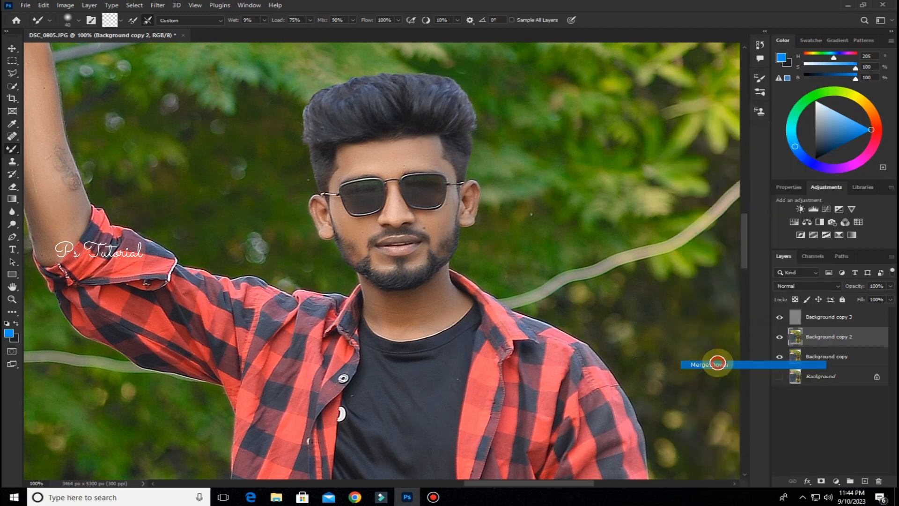
pyautogui.rightClick(821, 336)
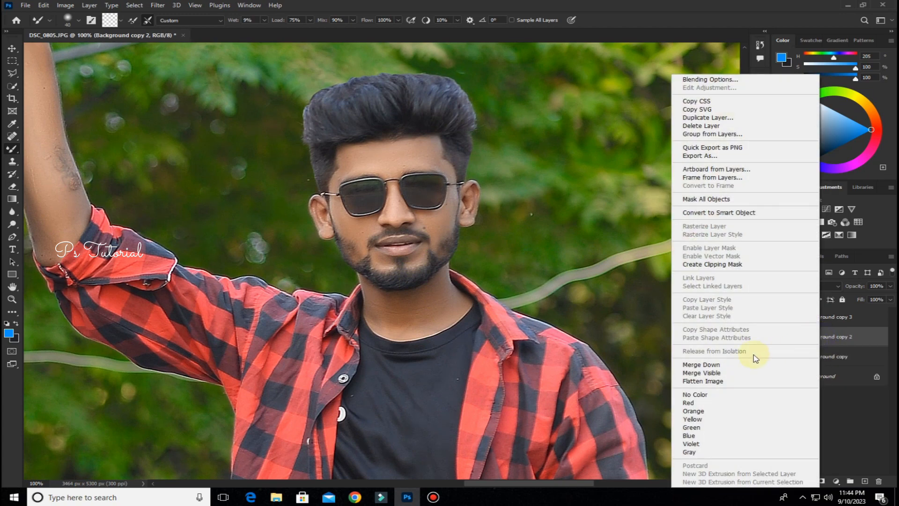
pyautogui.click(704, 372)
pyautogui.moveTo(833, 317); pyautogui.dragTo(865, 481)
# Apply Selective Color to the duplicate layer, slightly raising the black amount in the Blacks range.
pyautogui.hotkey('ctrl', '-')
pyautogui.hotkey('ctrl', '-')
pyautogui.hotkey('ctrl', '-')
pyautogui.hotkey('ctrl', '-')
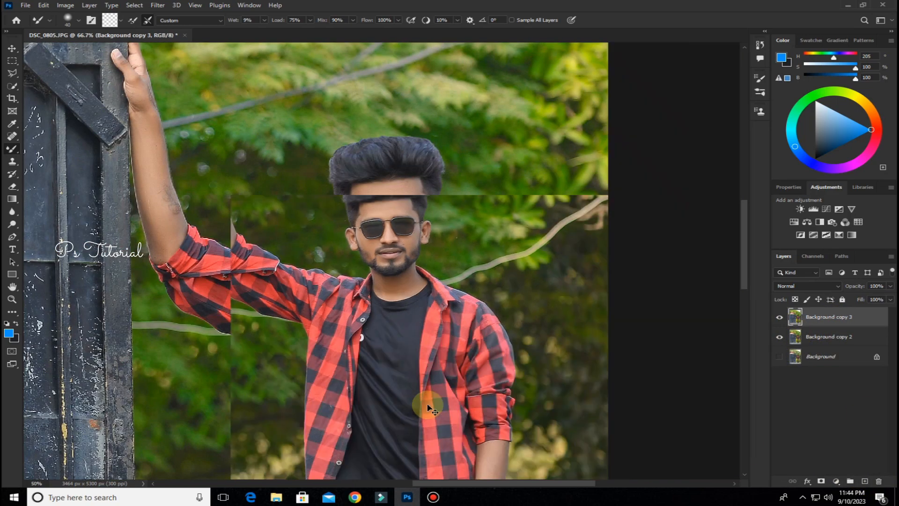
pyautogui.click(65, 5)
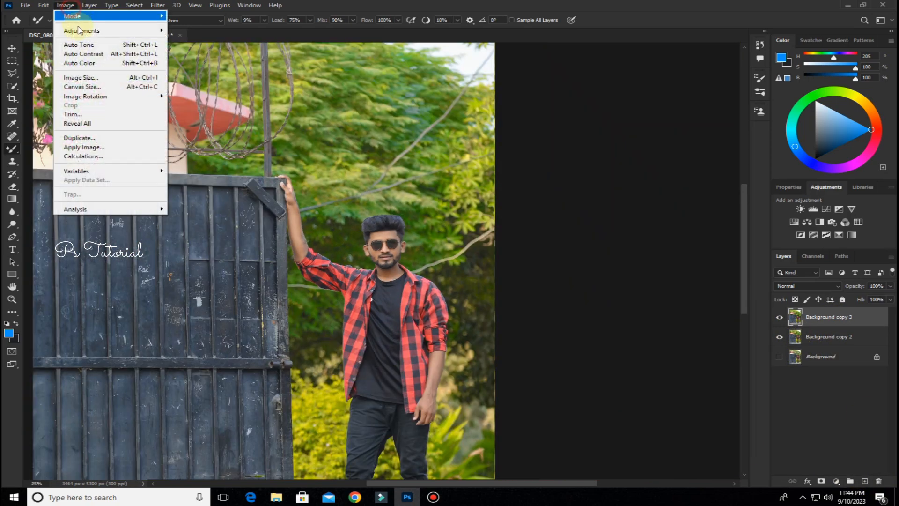
pyautogui.click(80, 30)
pyautogui.click(195, 178)
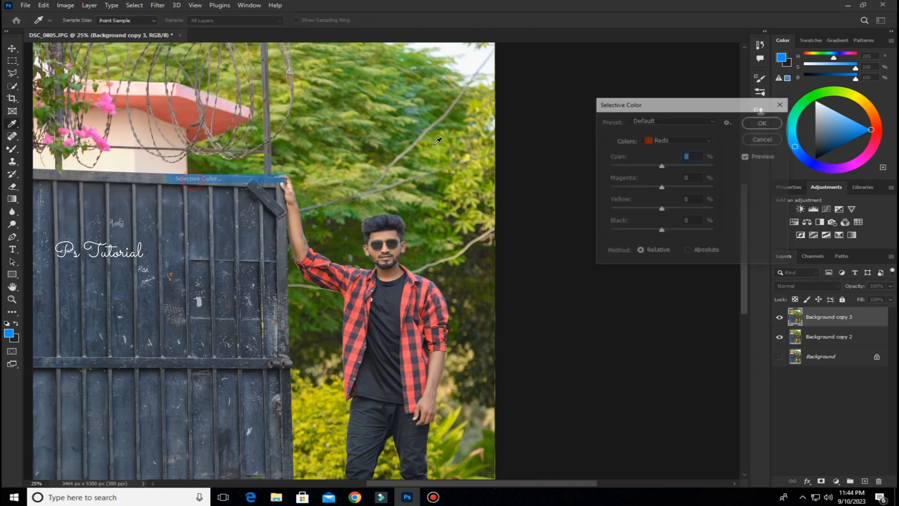
pyautogui.click(641, 142)
pyautogui.click(662, 229)
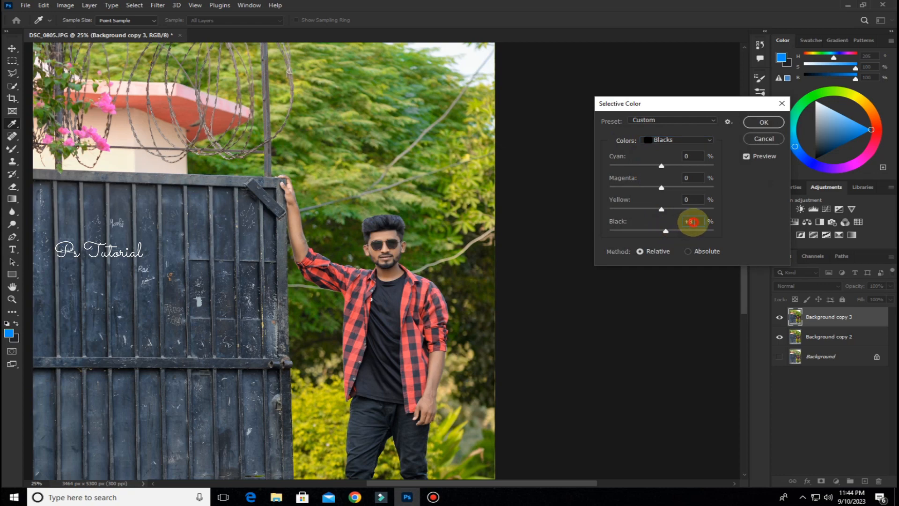
pyautogui.click(749, 123)
# Merge the Selective Color layer down into Background copy 2 and duplicate the result.
pyautogui.rightClick(823, 318)
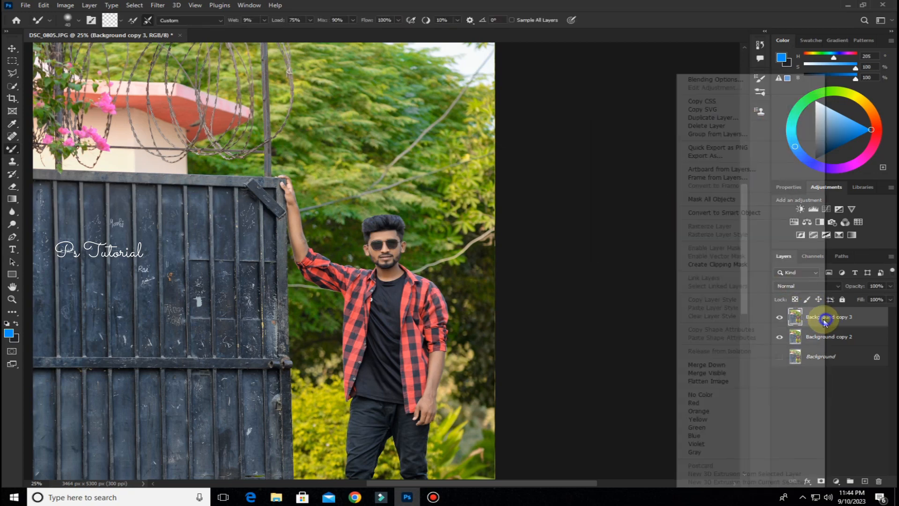
pyautogui.click(709, 367)
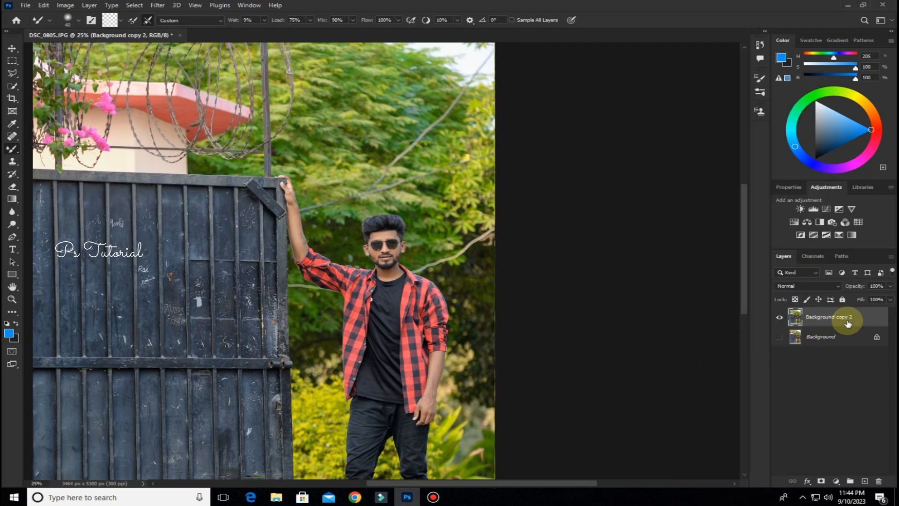
pyautogui.moveTo(848, 321); pyautogui.dragTo(865, 482)
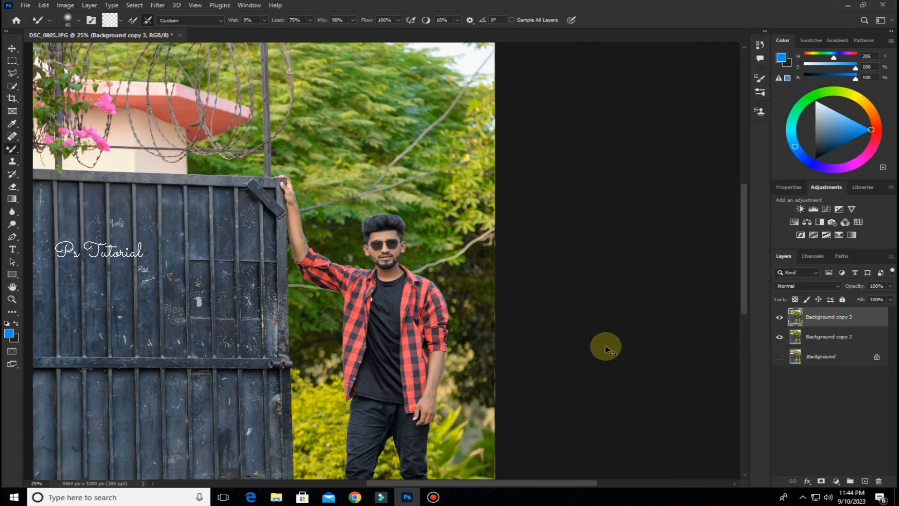
# Apply the Camera Raw Filter to the top layer with the Reds saturation set to +60 in Color Mixer.
pyautogui.hotkey('ctrl', '-')
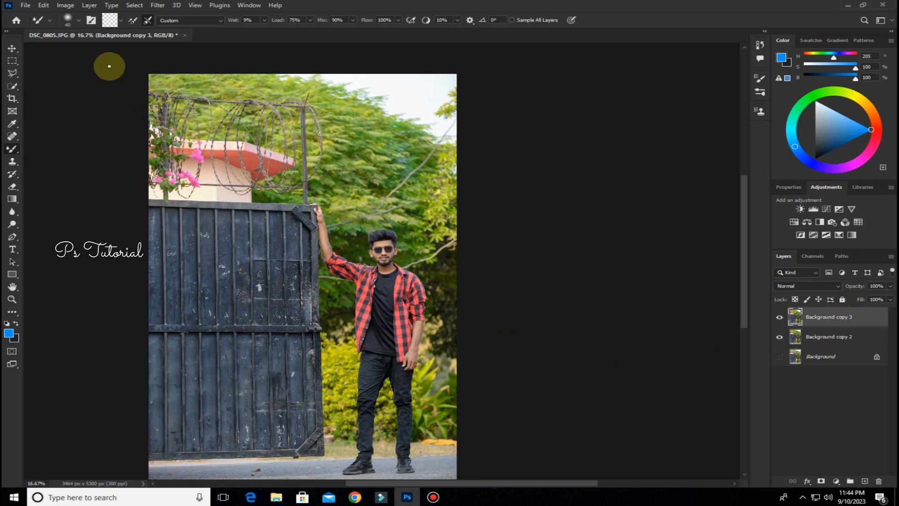
pyautogui.click(157, 6)
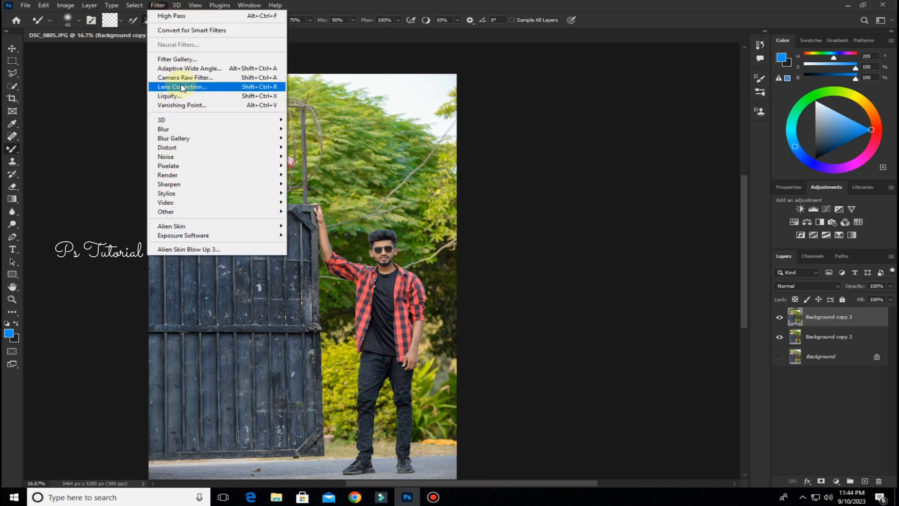
pyautogui.click(537, 216)
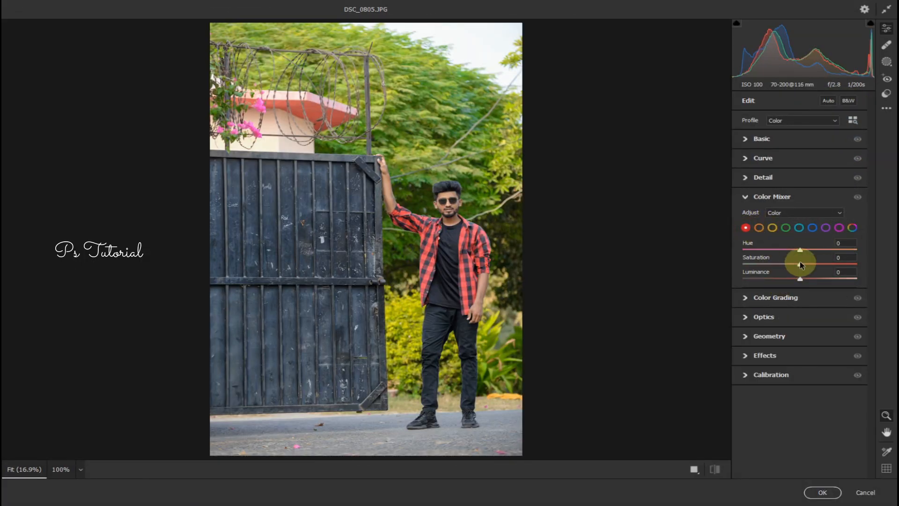
pyautogui.moveTo(800, 264); pyautogui.dragTo(836, 273)
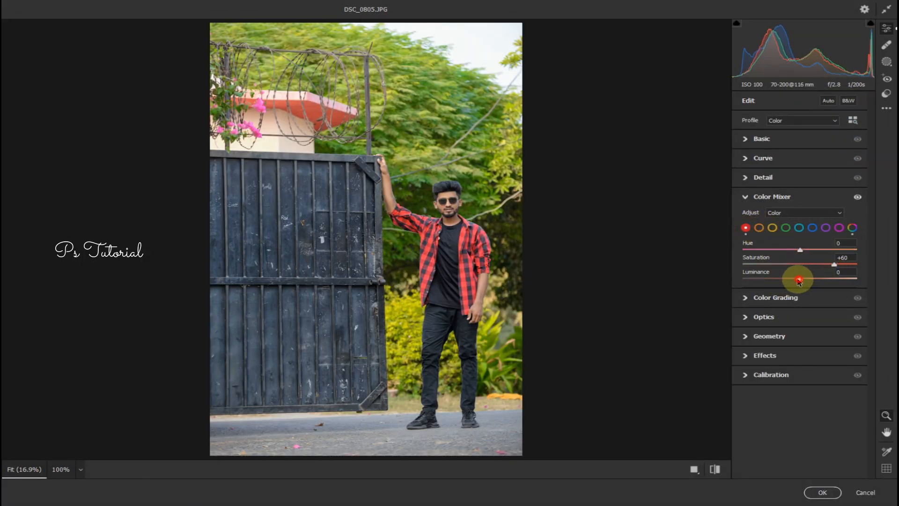
pyautogui.click(823, 492)
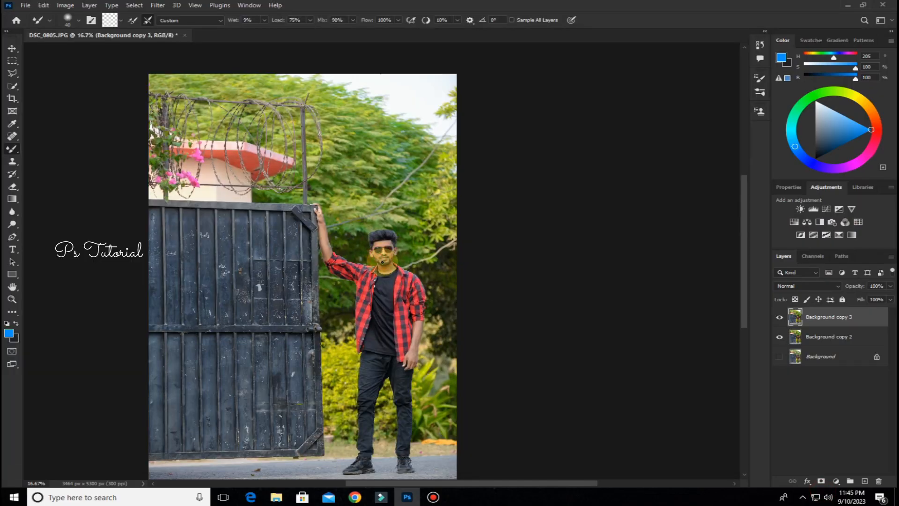
# Check the face and full photo, then merge the Camera Raw layer down and duplicate the merged layer.
pyautogui.scroll(7, 383, 255)
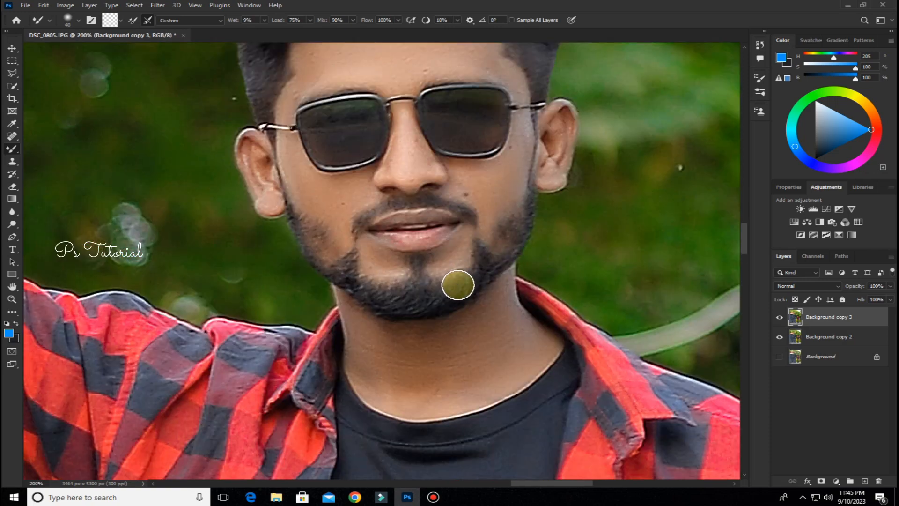
pyautogui.scroll(-8, 445, 285)
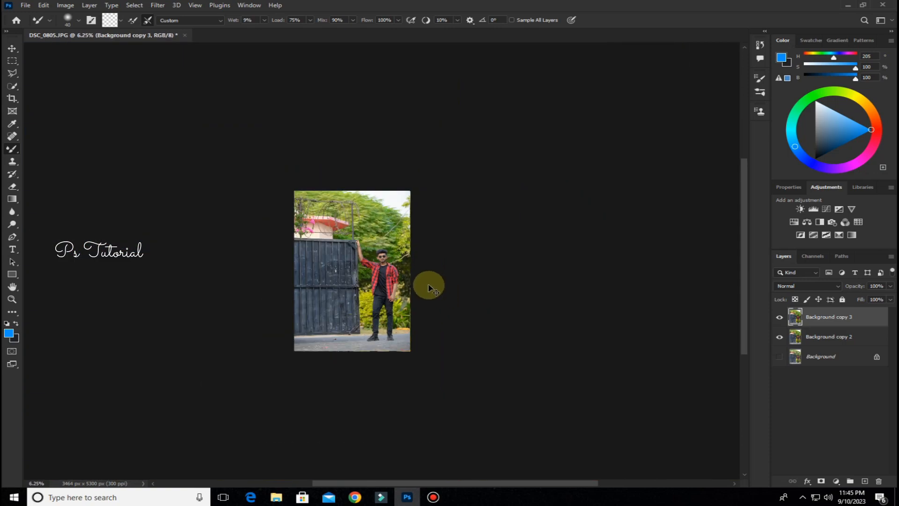
pyautogui.scroll(2, 428, 286)
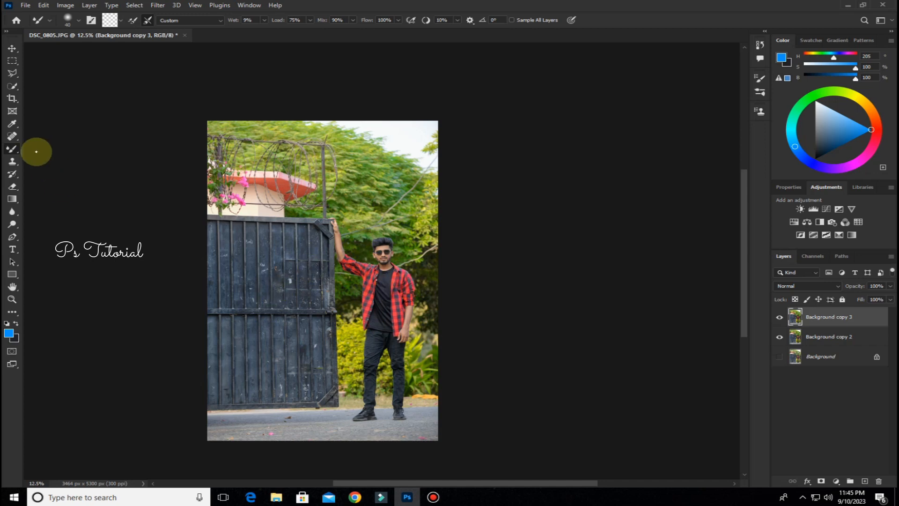
pyautogui.click(11, 50)
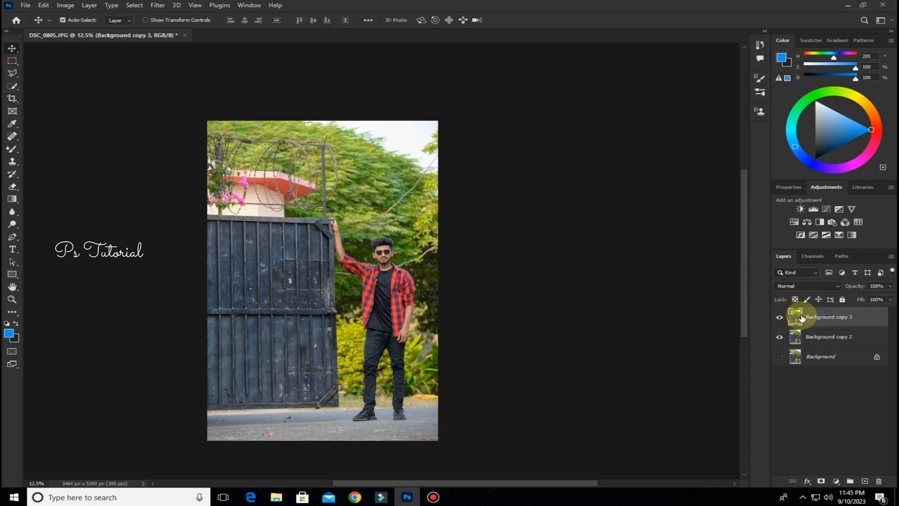
pyautogui.rightClick(822, 318)
pyautogui.click(719, 365)
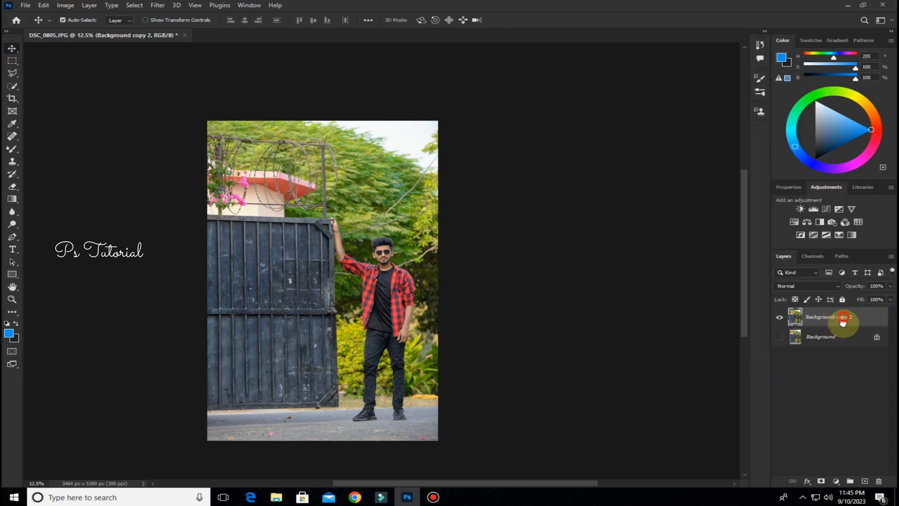
pyautogui.moveTo(843, 318); pyautogui.dragTo(864, 481)
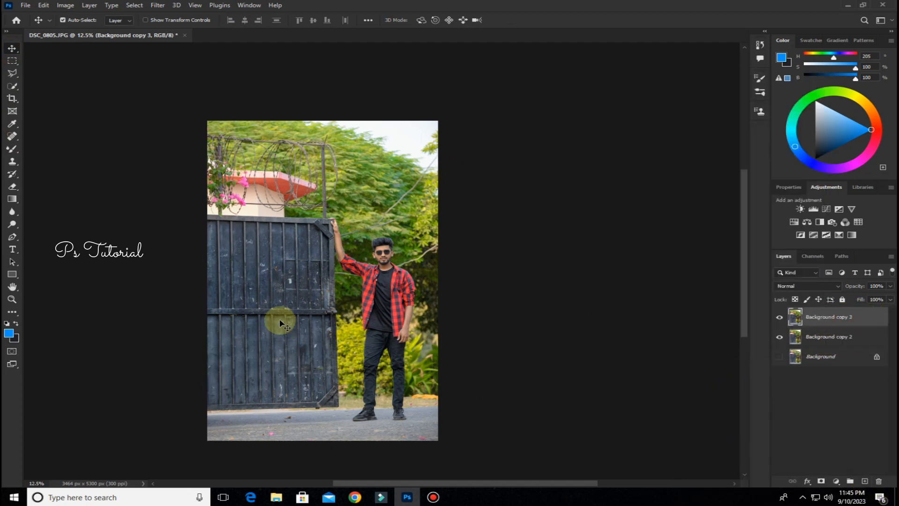
# Apply Selective Color to the Background copy 3 layer with Black set to +5% in the Blacks range.
pyautogui.click(65, 6)
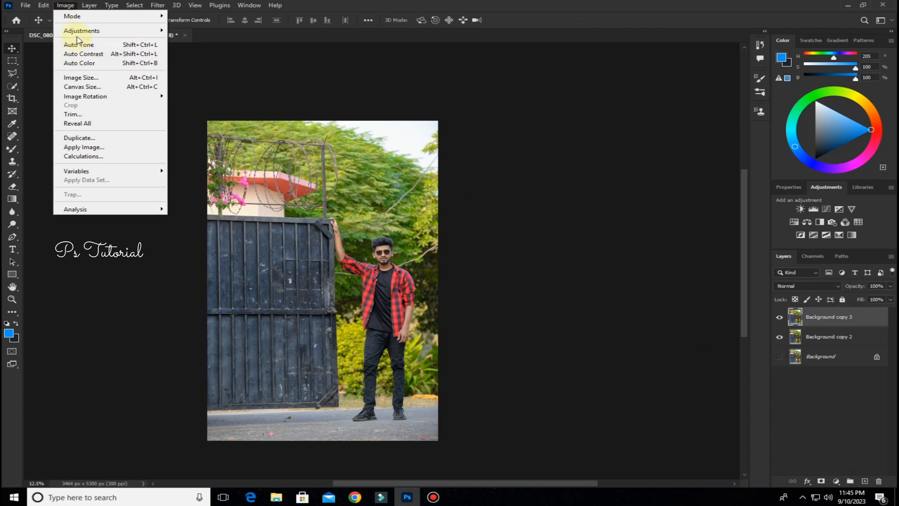
pyautogui.moveTo(81, 30)
pyautogui.click(218, 179)
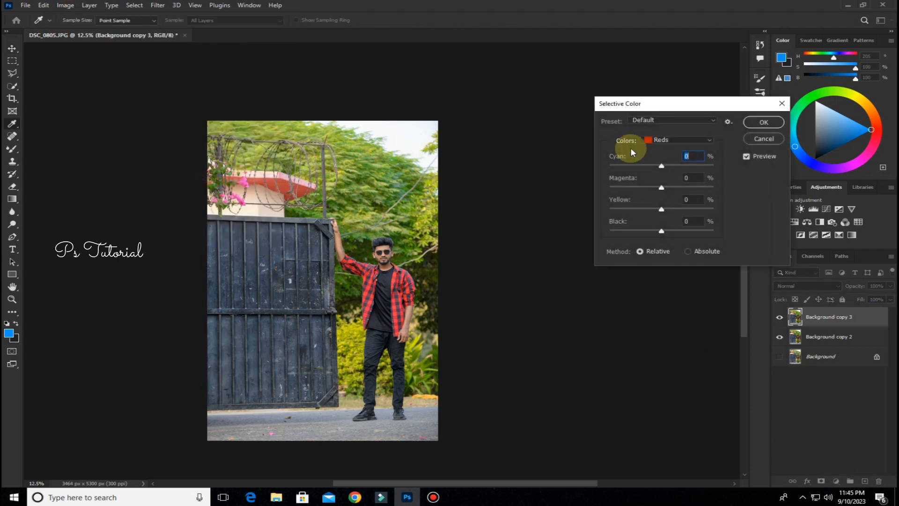
pyautogui.click(653, 142)
pyautogui.click(653, 223)
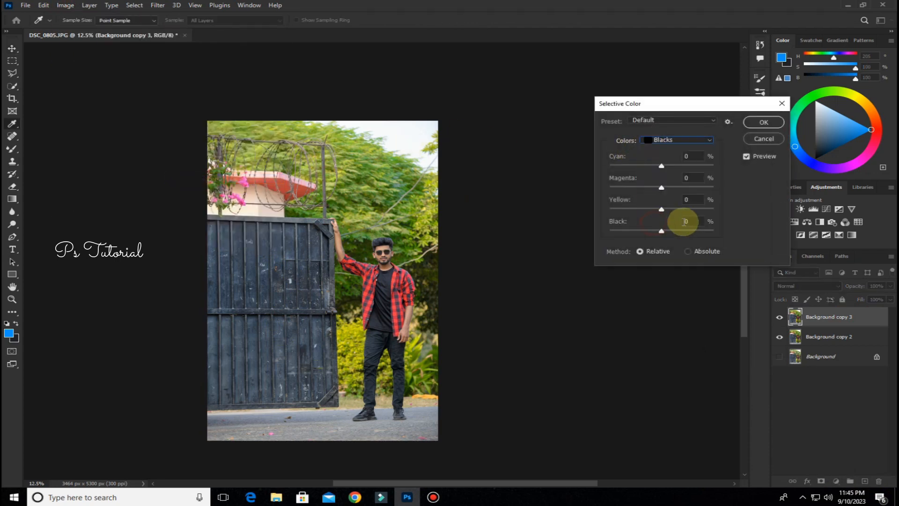
pyautogui.click(690, 220)
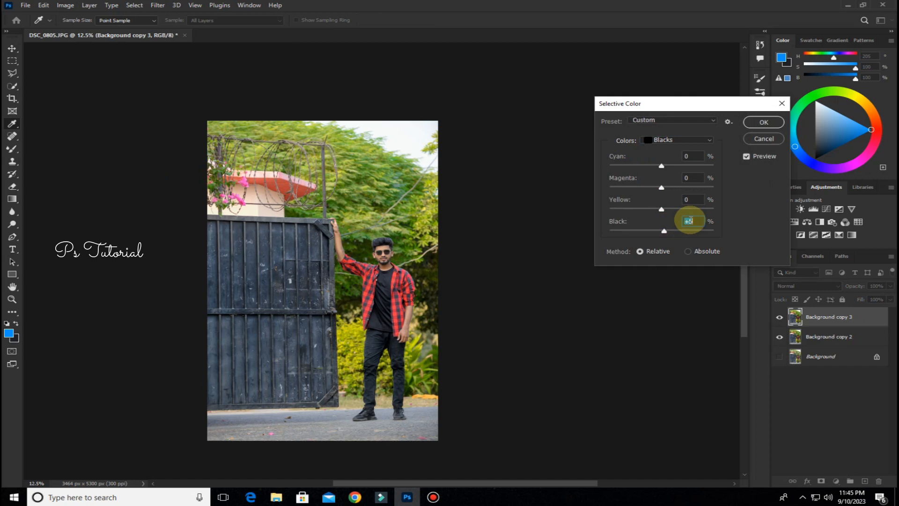
pyautogui.click(766, 123)
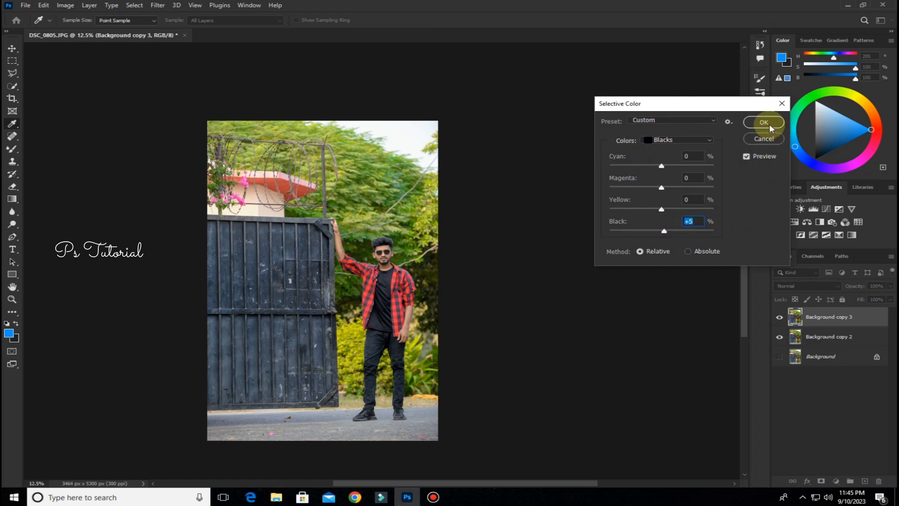
pyautogui.press('v')
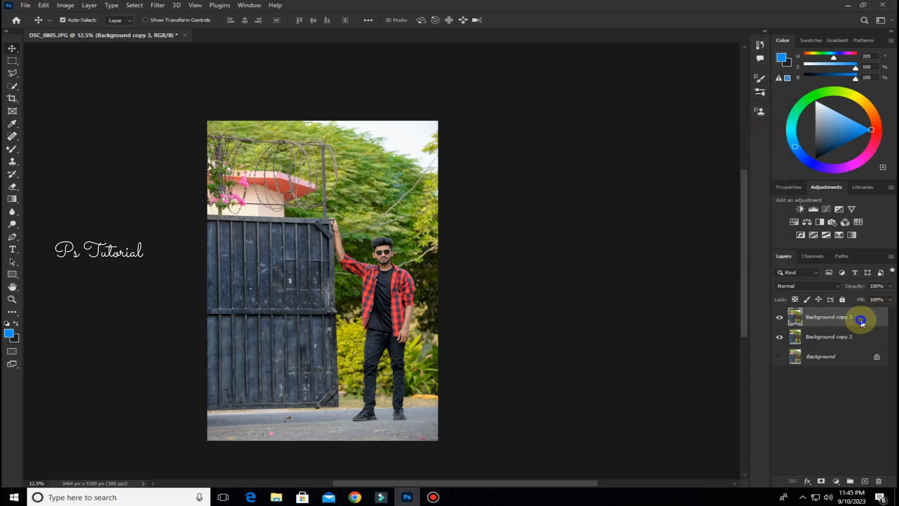
# Merge the Selective Color result down into Background copy 2 and duplicate the merged layer.
pyautogui.rightClick(859, 318)
pyautogui.click(741, 365)
pyautogui.moveTo(851, 315); pyautogui.dragTo(867, 485)
# Replace the sky with the blue cloudy preset at Fade Edge 50 and Brightness about 57, output to new layers.
pyautogui.click(43, 6)
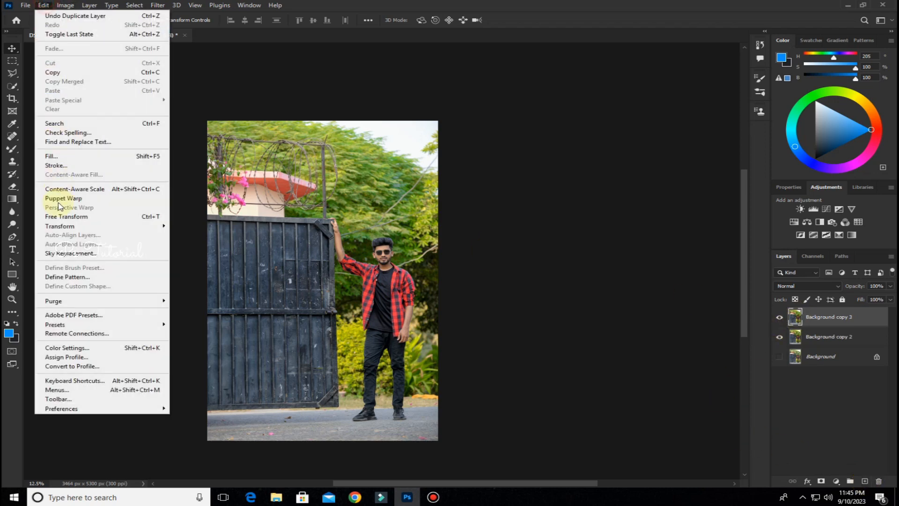
pyautogui.click(83, 254)
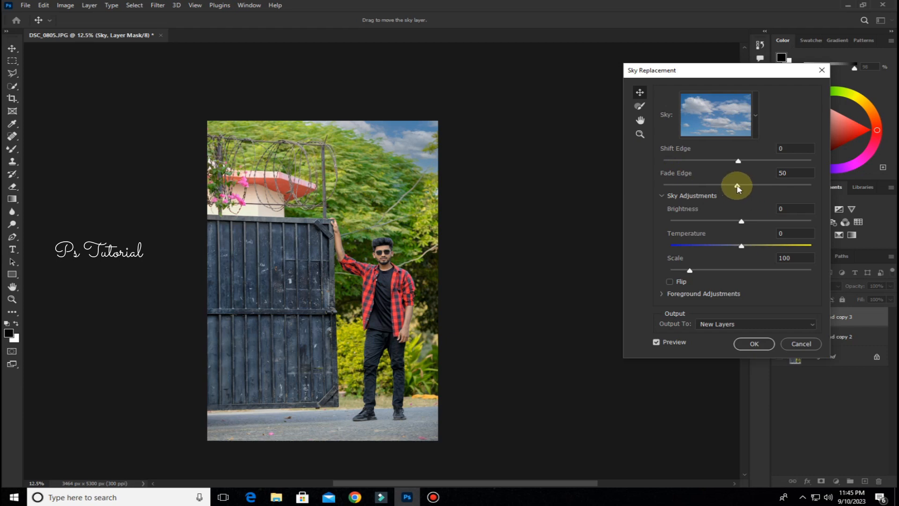
pyautogui.moveTo(738, 188); pyautogui.dragTo(737, 187)
pyautogui.click(743, 221)
pyautogui.moveTo(743, 221); pyautogui.dragTo(773, 224)
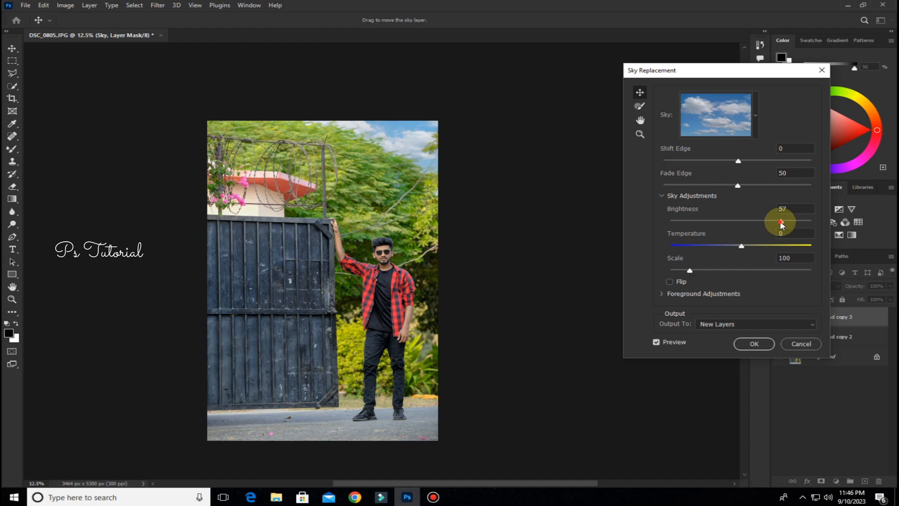
pyautogui.moveTo(781, 224); pyautogui.dragTo(780, 222)
pyautogui.click(753, 344)
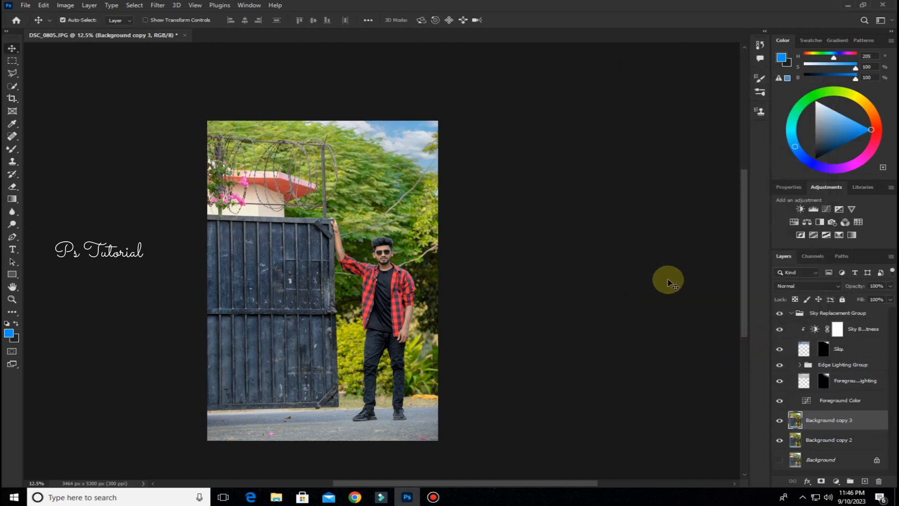
# Collapse the Sky Replacement Group and lower its opacity to 90%.
pyautogui.click(793, 314)
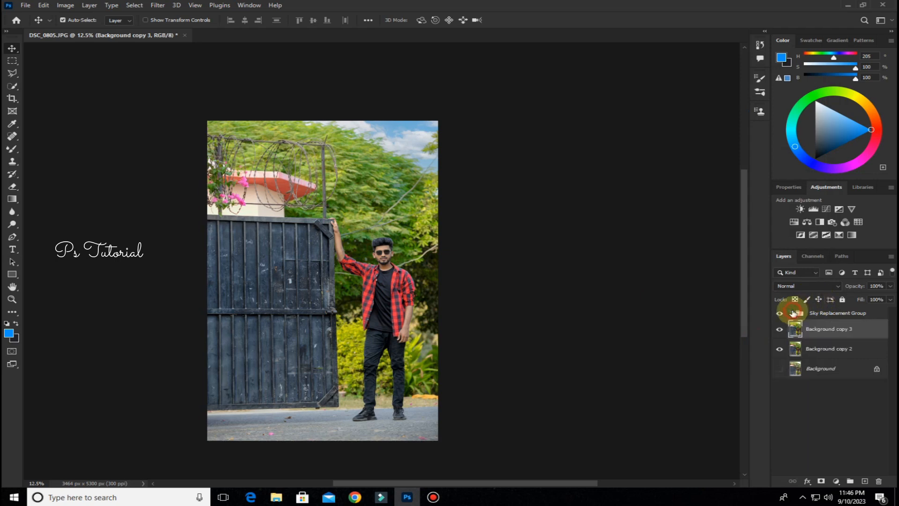
pyautogui.click(817, 313)
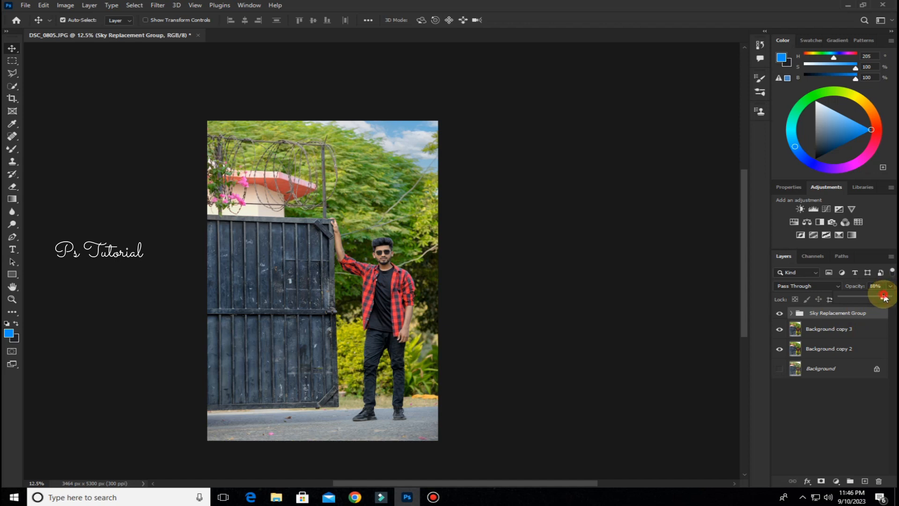
pyautogui.moveTo(884, 299); pyautogui.dragTo(885, 297)
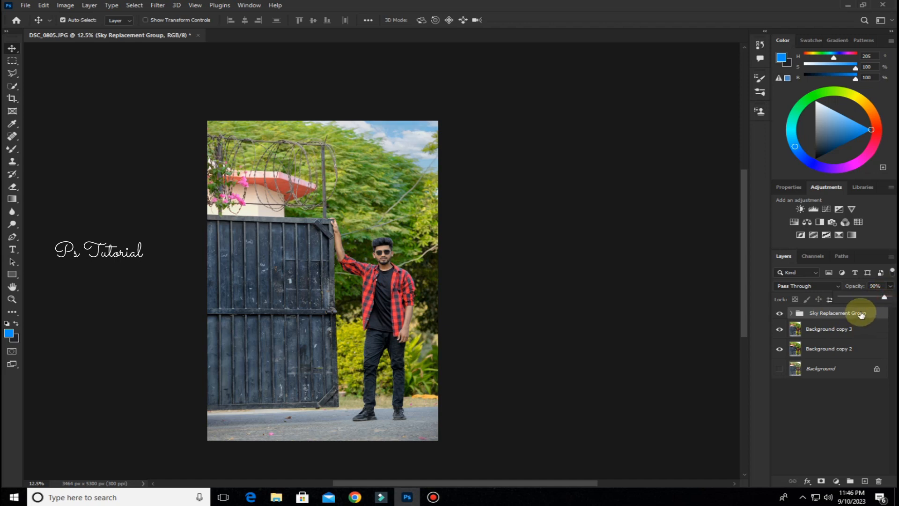
# Merge the Sky Replacement Group with Background copy 3 using Merge Visible, keeping Background copy 2 hidden during the merge and showing it again.
pyautogui.rightClick(860, 314)
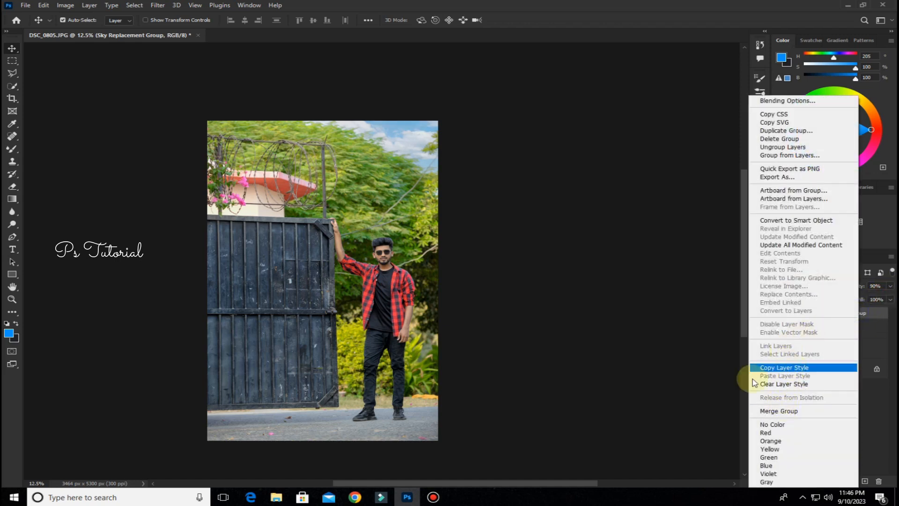
pyautogui.click(681, 382)
pyautogui.click(829, 327)
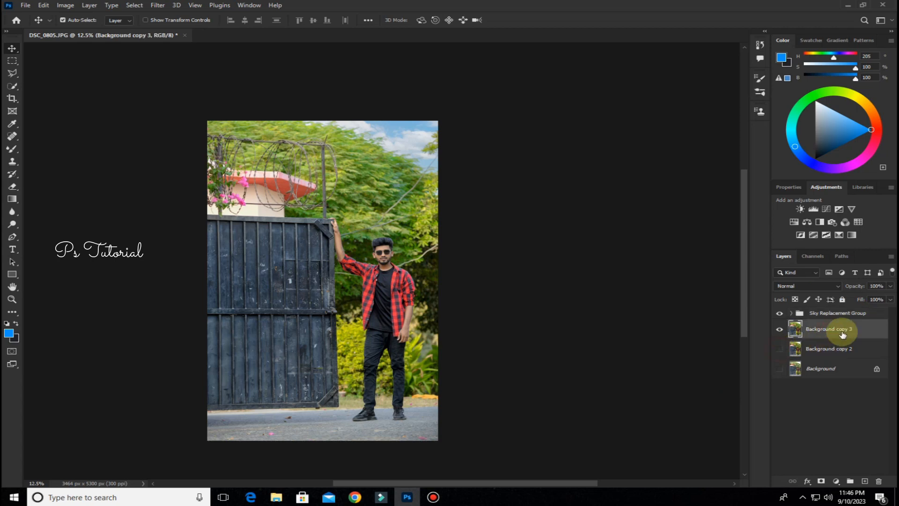
pyautogui.rightClick(842, 334)
pyautogui.click(763, 372)
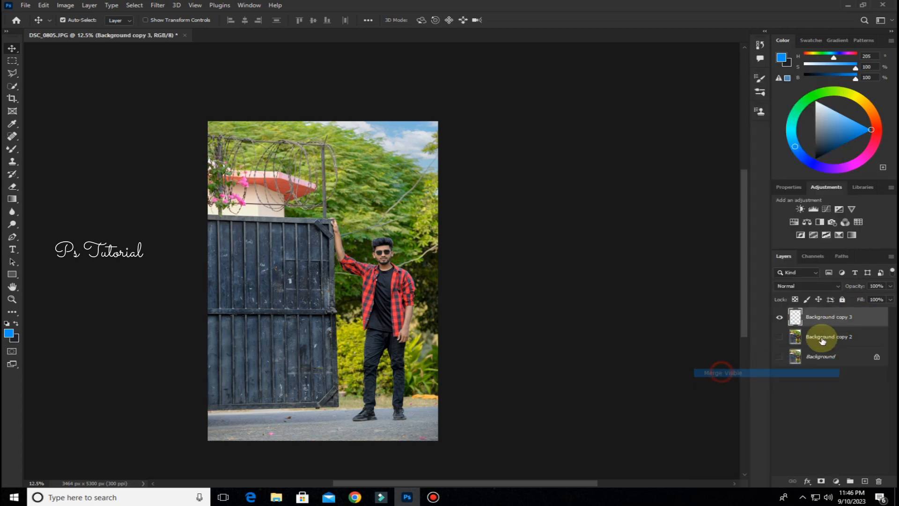
pyautogui.click(780, 336)
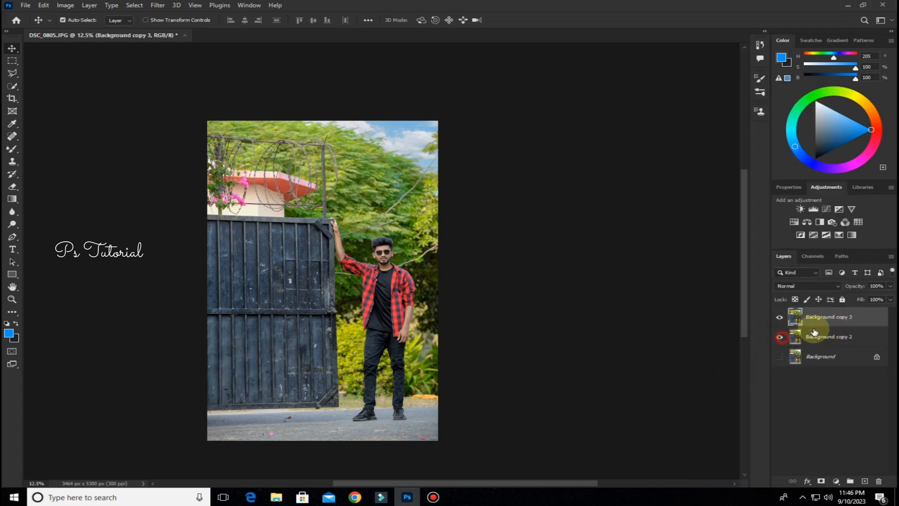
# Merge the combined sky layer down into Background copy 2 and duplicate the result.
pyautogui.rightClick(836, 319)
pyautogui.click(724, 365)
pyautogui.moveTo(842, 321); pyautogui.dragTo(865, 481)
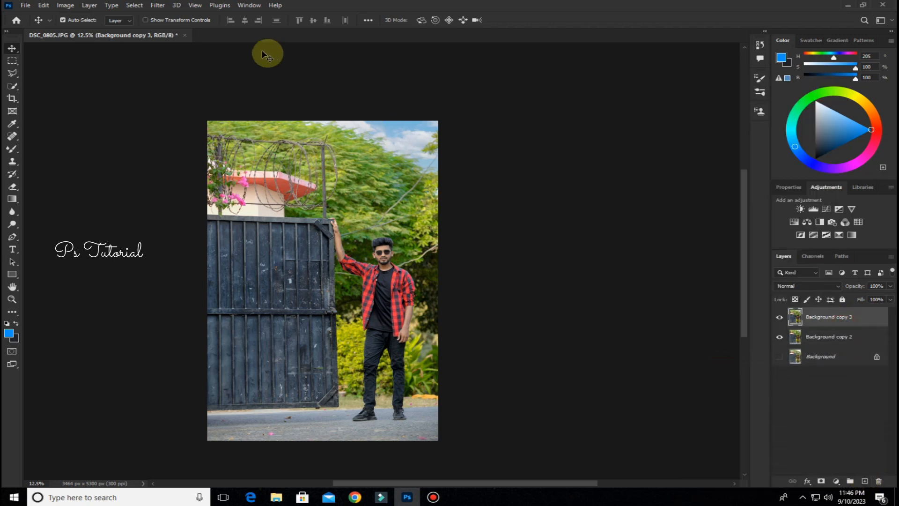
# Open the Camera Raw Filter and set Color Mixer saturation to about +58 for Magentas and +44 for Purples.
pyautogui.click(158, 5)
pyautogui.click(183, 77)
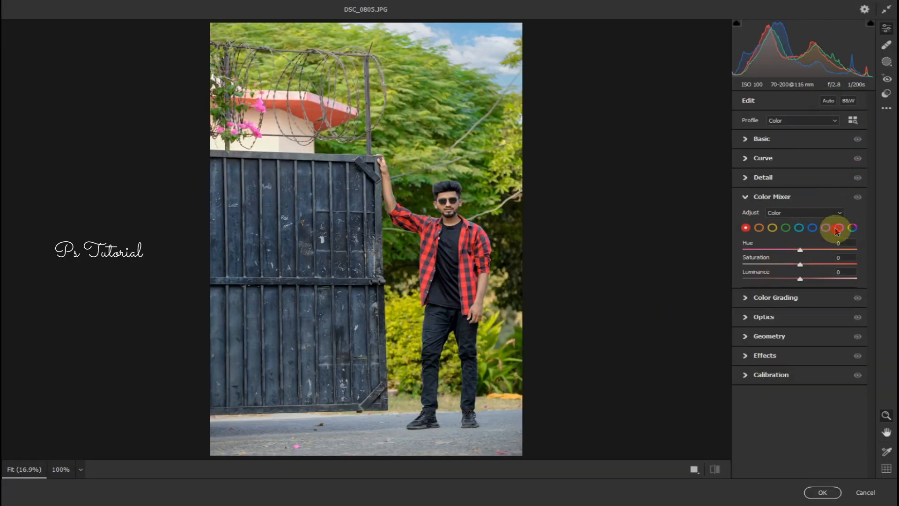
pyautogui.click(838, 229)
pyautogui.moveTo(806, 266); pyautogui.dragTo(831, 265)
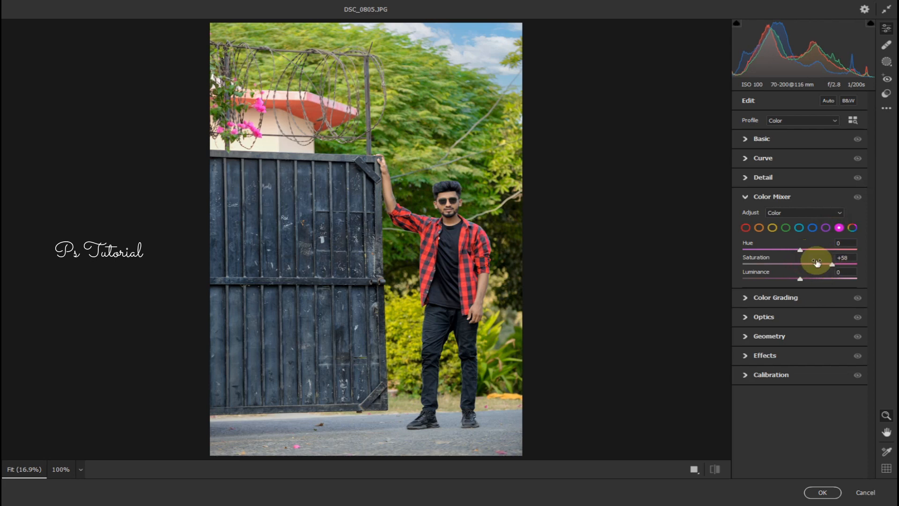
pyautogui.click(827, 229)
pyautogui.moveTo(809, 265); pyautogui.dragTo(829, 266)
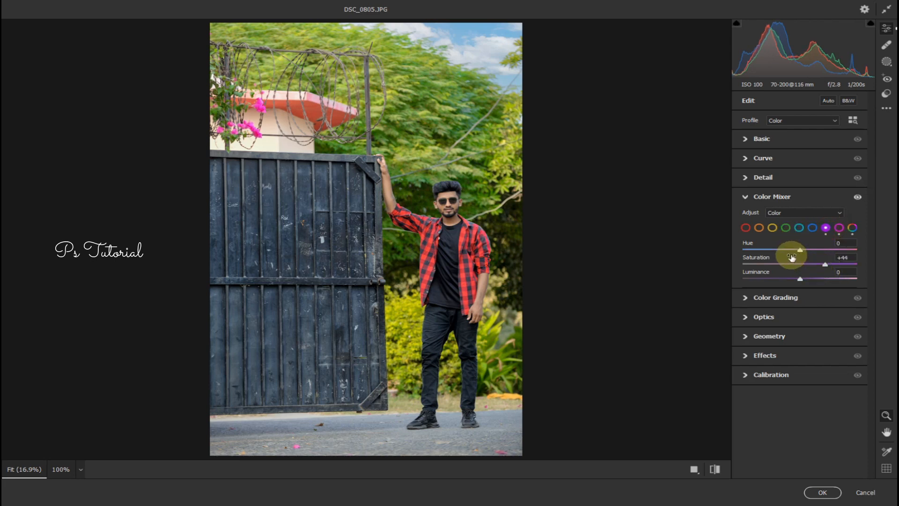
# Set Color Mixer saturation to +65 for Greens and +57 for Blues, and apply the Camera Raw Filter.
pyautogui.click(785, 228)
pyautogui.moveTo(801, 266); pyautogui.dragTo(837, 265)
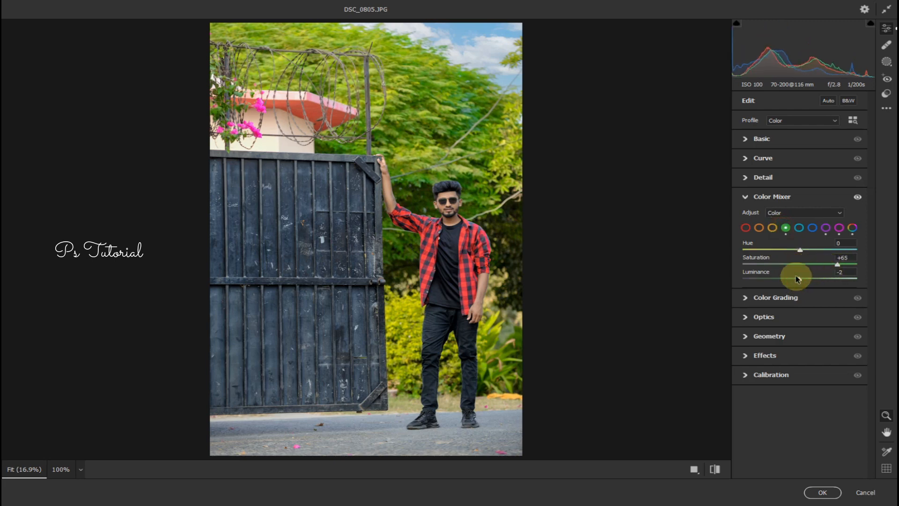
pyautogui.click(813, 228)
pyautogui.moveTo(812, 266); pyautogui.dragTo(833, 268)
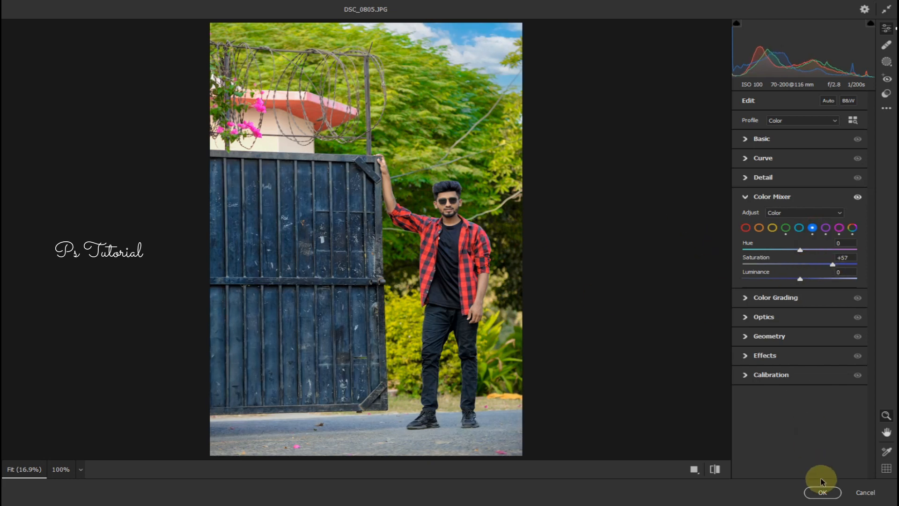
pyautogui.click(819, 493)
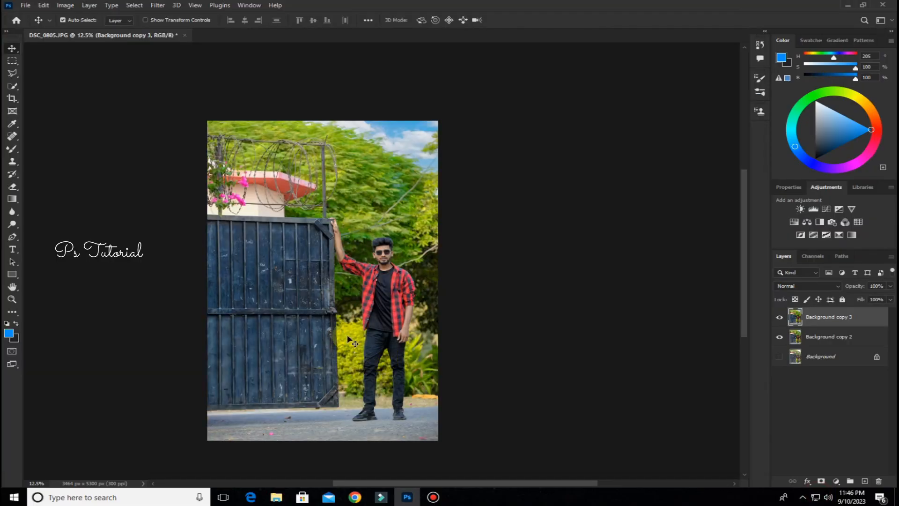
# Add a layer mask to Background copy 3 and paint black over the gate with a 500 px brush to hide its blue boost.
pyautogui.click(821, 482)
pyautogui.click(8, 151)
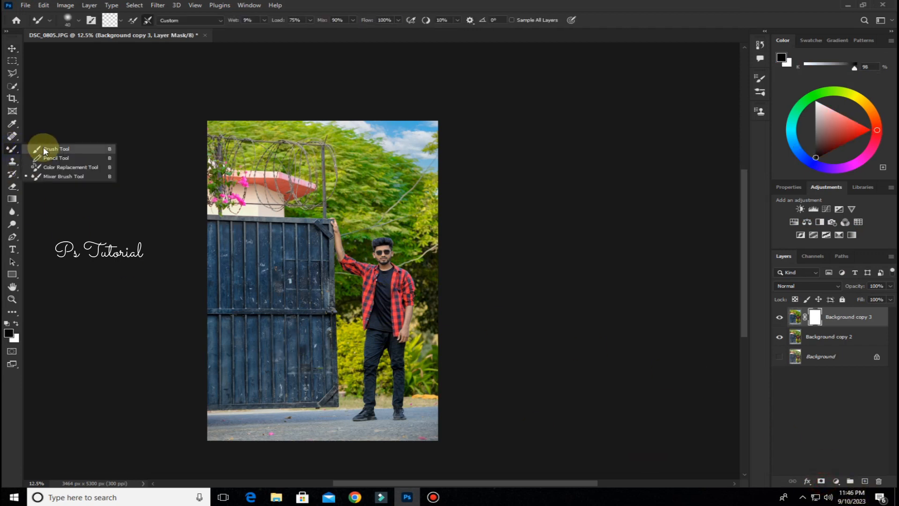
pyautogui.click(43, 148)
pyautogui.press(']')
pyautogui.press(']')
pyautogui.press(']')
pyautogui.press(']')
pyautogui.press(']')
pyautogui.press(']')
pyautogui.press(']')
pyautogui.press(']')
pyautogui.press(']')
pyautogui.press(']')
pyautogui.press(']')
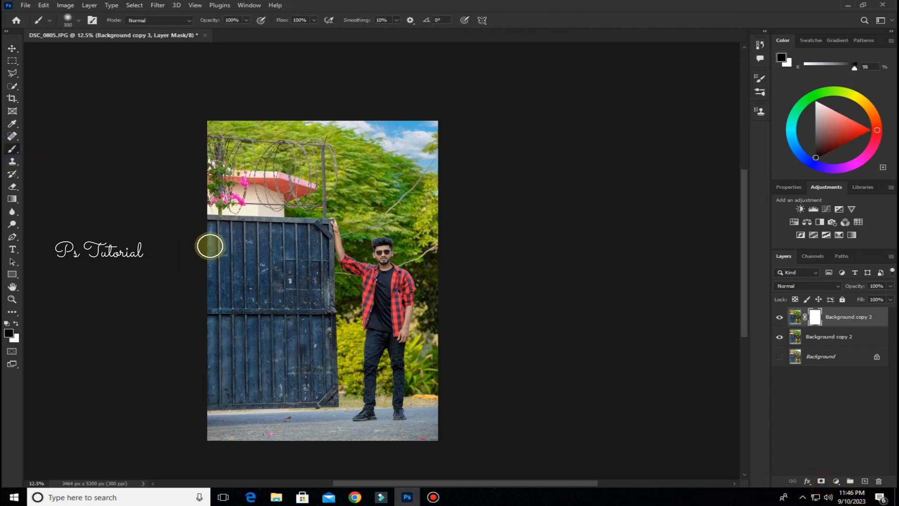
pyautogui.moveTo(211, 245)
pyautogui.mouseDown()
pyautogui.moveTo(223, 315)
pyautogui.moveTo(236, 240)
pyautogui.moveTo(208, 233)
pyautogui.moveTo(293, 242)
pyautogui.moveTo(260, 280)
pyautogui.moveTo(312, 234)
pyautogui.moveTo(315, 394)
pyautogui.moveTo(251, 392)
pyautogui.moveTo(215, 377)
pyautogui.moveTo(259, 311)
pyautogui.moveTo(233, 383)
pyautogui.moveTo(295, 339)
pyautogui.moveTo(279, 379)
pyautogui.moveTo(315, 377)
pyautogui.moveTo(239, 303)
pyautogui.moveTo(247, 263)
pyautogui.mouseUp()
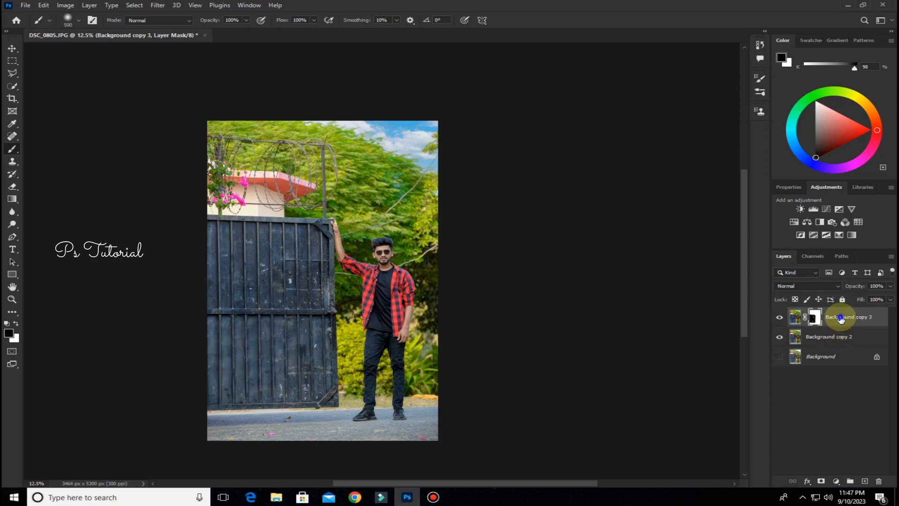
# Merge the masked color layer down into Background copy 2 and duplicate the merged layer.
pyautogui.rightClick(840, 317)
pyautogui.click(717, 364)
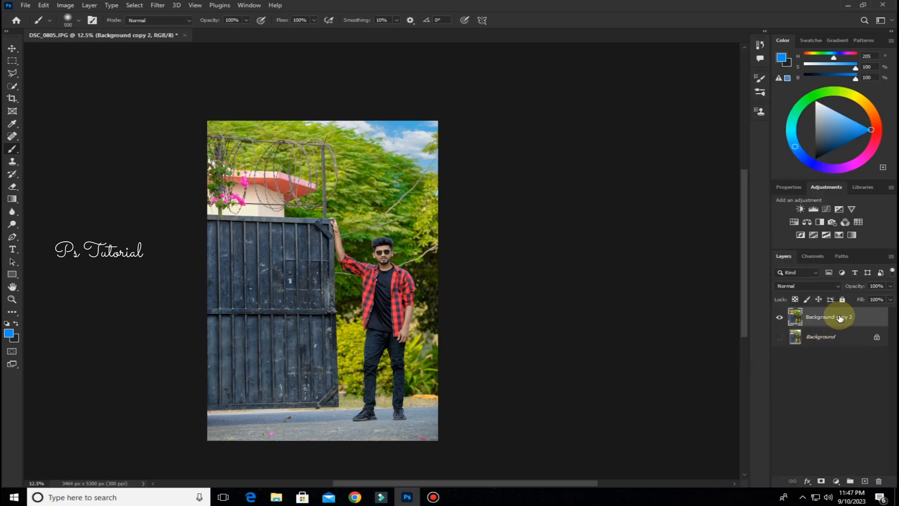
pyautogui.moveTo(839, 320); pyautogui.dragTo(865, 481)
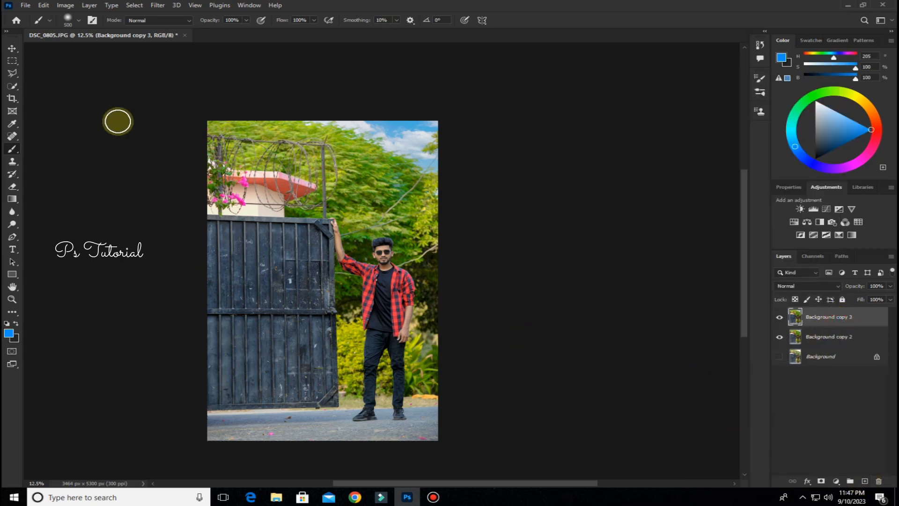
# Select the whole metal gate with the Quick Selection tool, subtracting the overspill near the man's raised arm.
pyautogui.click(12, 86)
pyautogui.click(200, 236)
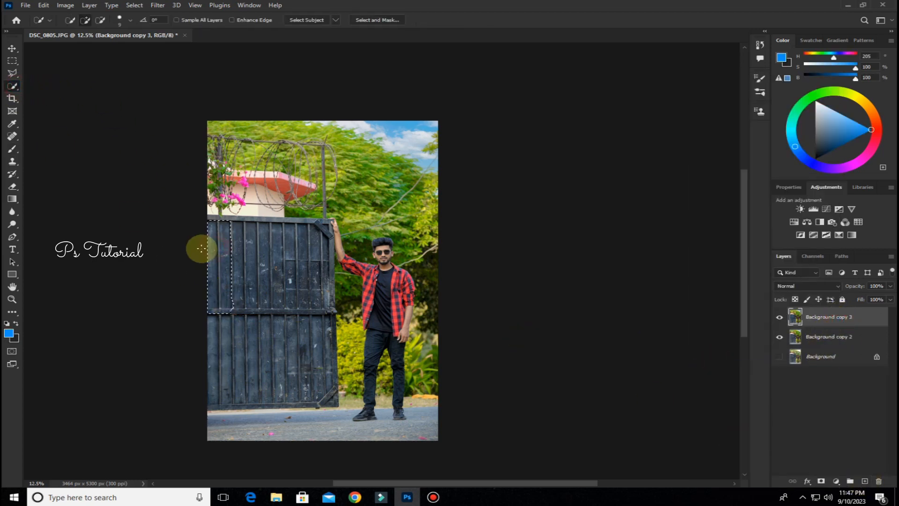
pyautogui.moveTo(293, 247)
pyautogui.mouseDown()
pyautogui.moveTo(287, 375)
pyautogui.moveTo(195, 381)
pyautogui.moveTo(204, 372)
pyautogui.moveTo(259, 372)
pyautogui.moveTo(253, 387)
pyautogui.moveTo(199, 399)
pyautogui.moveTo(240, 278)
pyautogui.moveTo(319, 262)
pyautogui.moveTo(321, 297)
pyautogui.moveTo(322, 229)
pyautogui.moveTo(297, 220)
pyautogui.mouseUp()
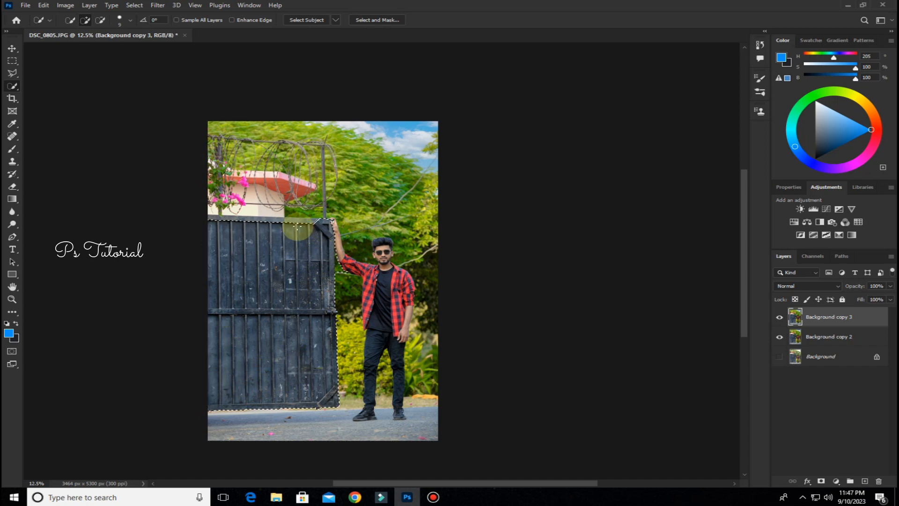
pyautogui.moveTo(191, 219); pyautogui.dragTo(297, 229)
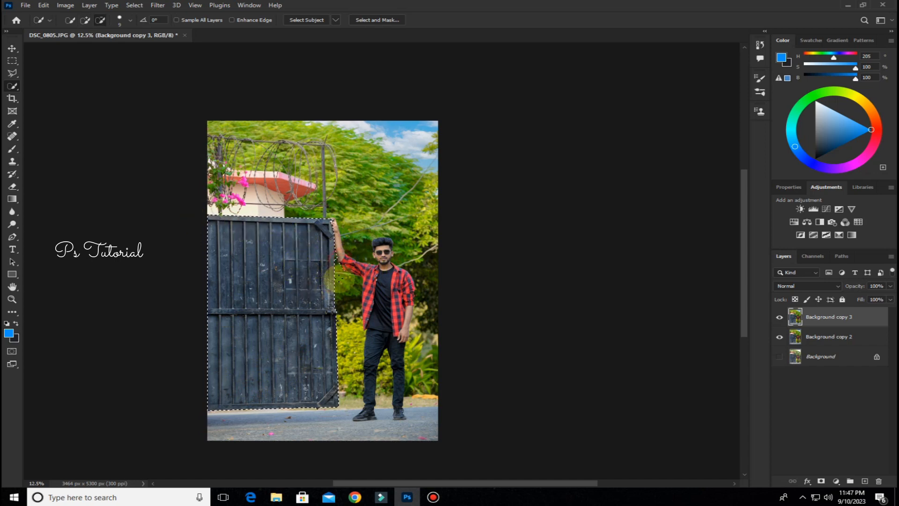
pyautogui.keyDown('alt'); pyautogui.click(335, 249); pyautogui.keyUp('alt')
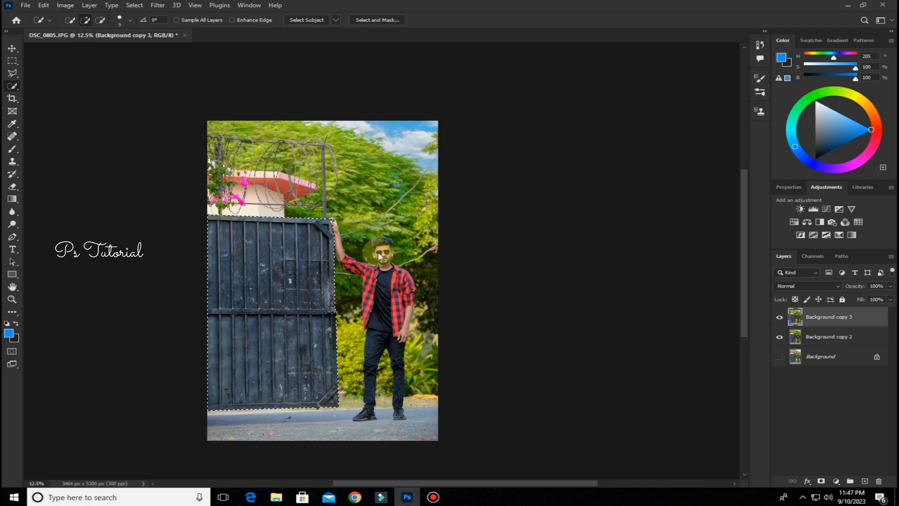
# Darken the selected gate with Camera Raw Filter at Exposure -0.80, Shadows -26 and Blacks -21, apply it, and deselect.
pyautogui.hotkey('ctrl', 'shift', 'a')
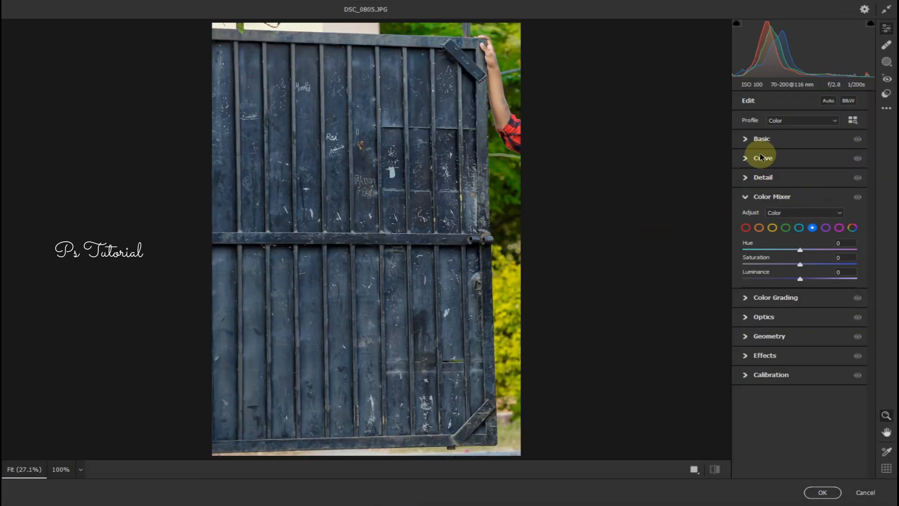
pyautogui.click(745, 137)
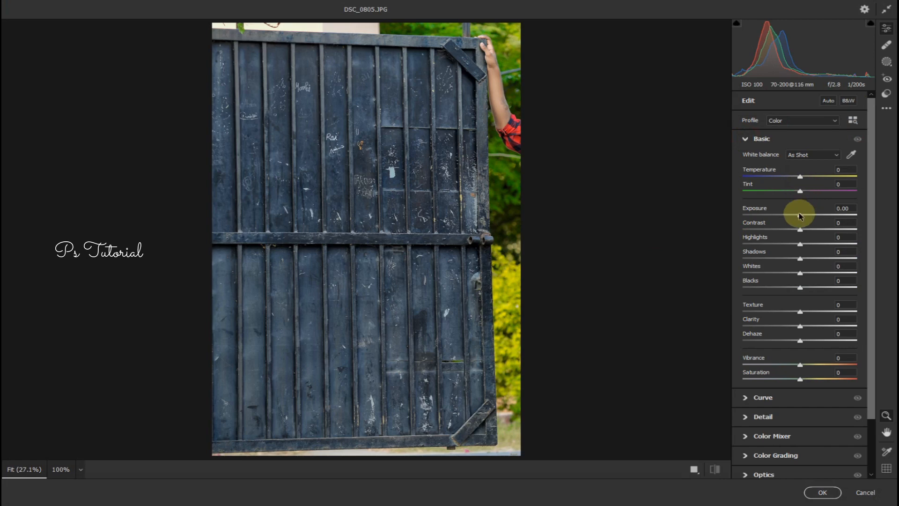
pyautogui.moveTo(799, 214); pyautogui.dragTo(794, 215)
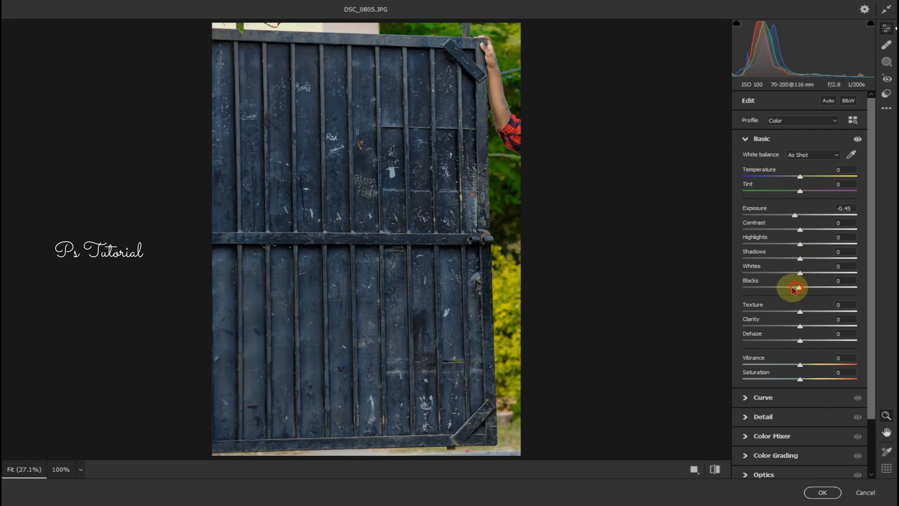
pyautogui.moveTo(793, 288); pyautogui.dragTo(787, 287)
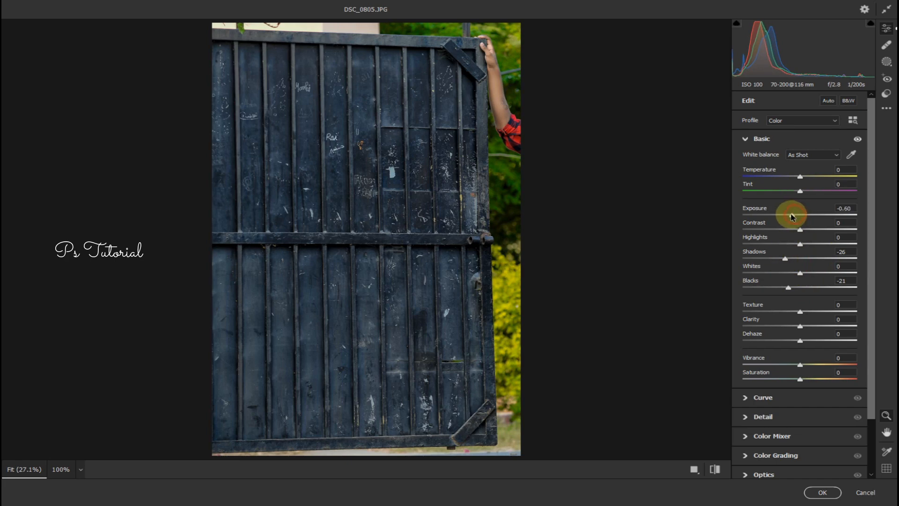
pyautogui.moveTo(791, 216); pyautogui.dragTo(790, 216)
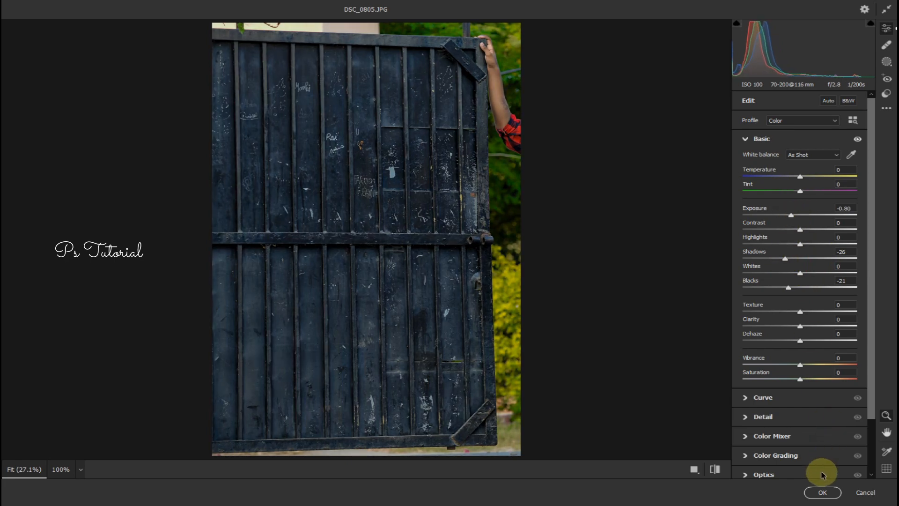
pyautogui.click(822, 491)
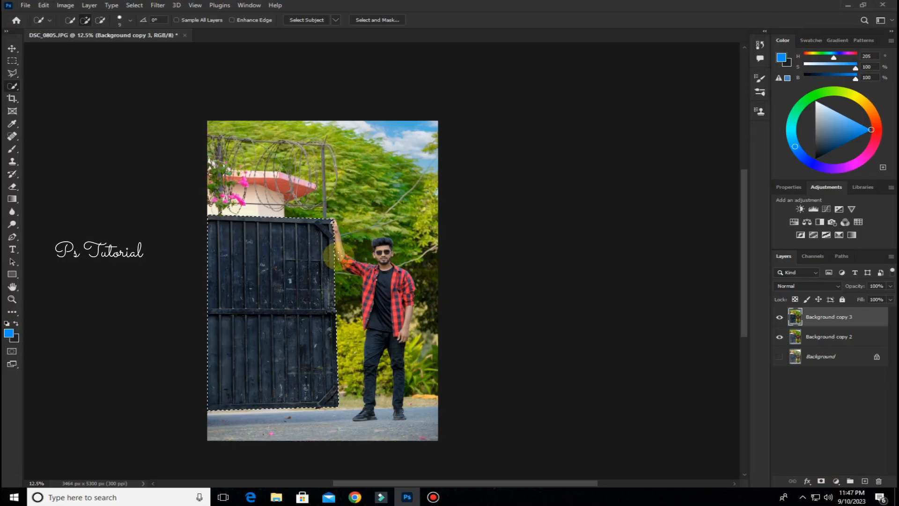
pyautogui.rightClick(322, 250)
pyautogui.click(351, 260)
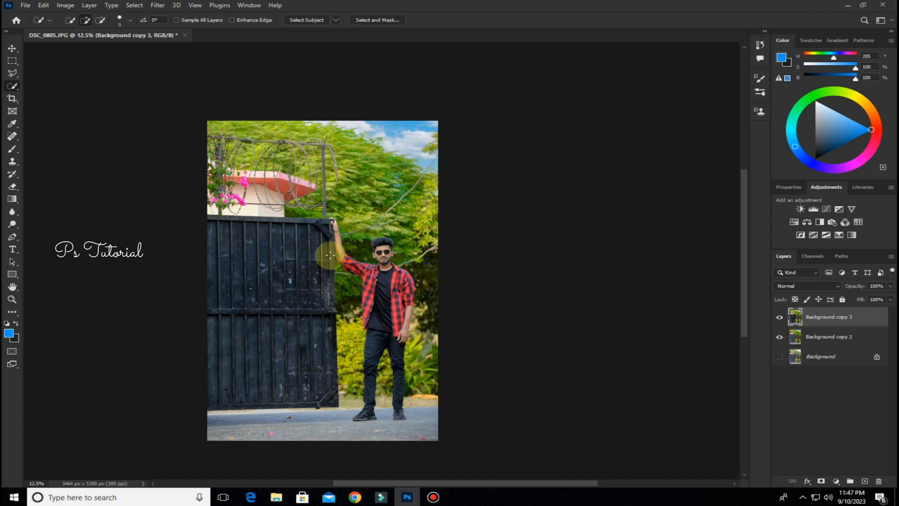
# Merge the layer with the darkened gate down into Background copy 2 and duplicate the merged layer.
pyautogui.click(12, 49)
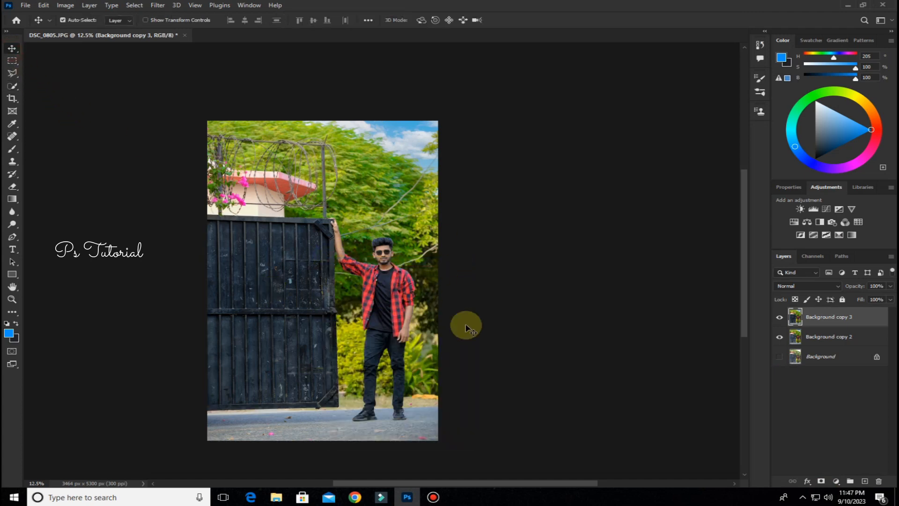
pyautogui.rightClick(813, 317)
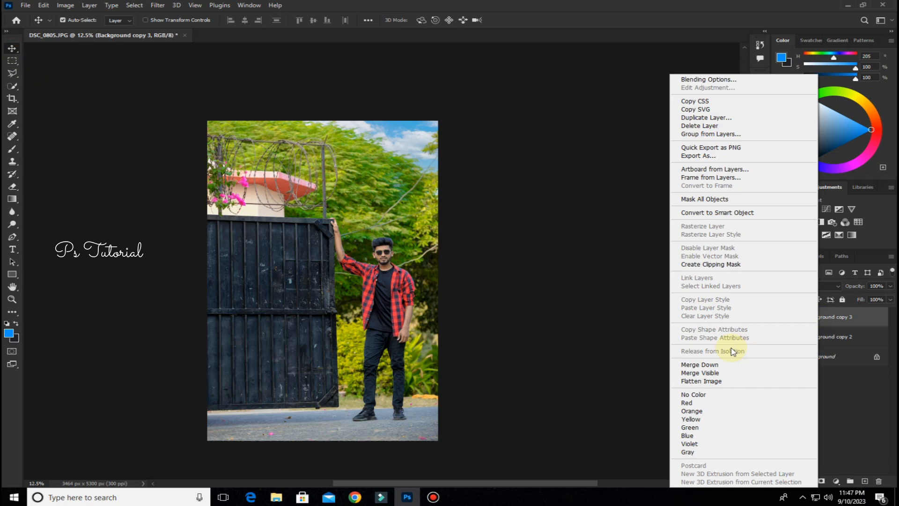
pyautogui.click(700, 364)
pyautogui.moveTo(843, 321); pyautogui.dragTo(864, 481)
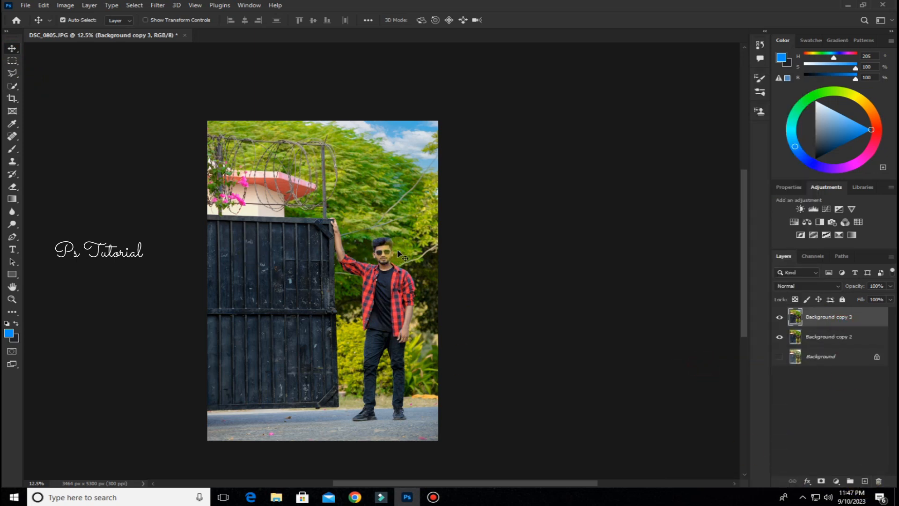
# Select the man's head, neck and raised arm up to the fingertips with the Quick Selection tool.
pyautogui.click(13, 86)
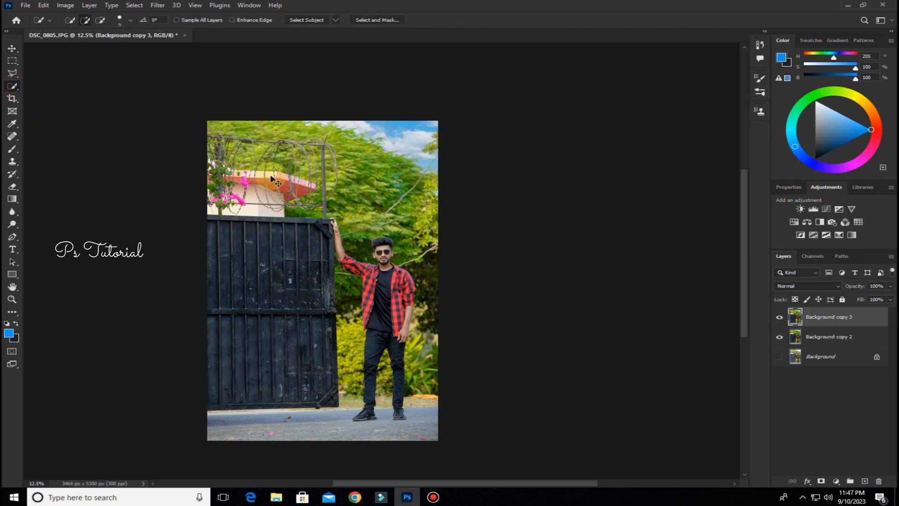
pyautogui.scroll(4, 392, 243)
pyautogui.moveTo(398, 214)
pyautogui.mouseDown()
pyautogui.moveTo(390, 196)
pyautogui.moveTo(389, 256)
pyautogui.moveTo(365, 191)
pyautogui.moveTo(366, 149)
pyautogui.moveTo(412, 248)
pyautogui.moveTo(411, 292)
pyautogui.moveTo(420, 244)
pyautogui.moveTo(424, 255)
pyautogui.moveTo(433, 296)
pyautogui.moveTo(396, 295)
pyautogui.mouseUp()
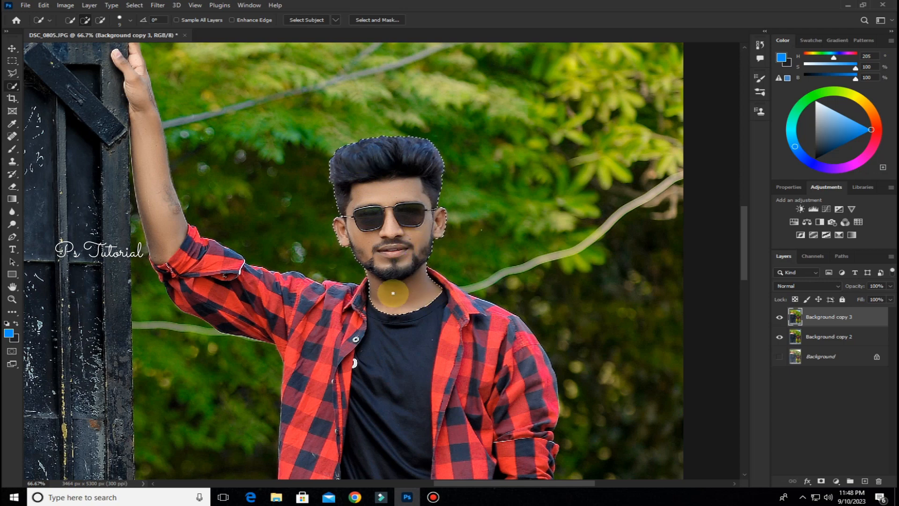
pyautogui.moveTo(217, 258); pyautogui.dragTo(332, 337)
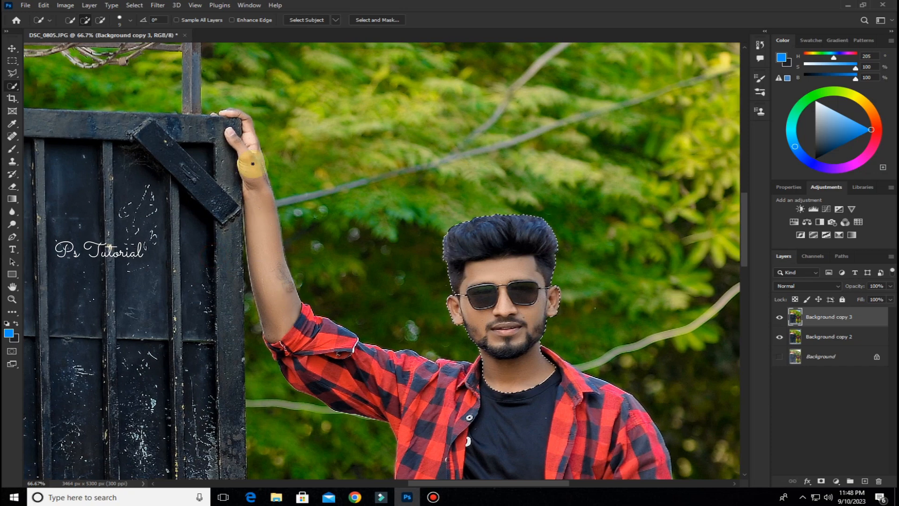
pyautogui.moveTo(253, 161)
pyautogui.mouseDown()
pyautogui.moveTo(274, 294)
pyautogui.moveTo(250, 224)
pyautogui.mouseUp()
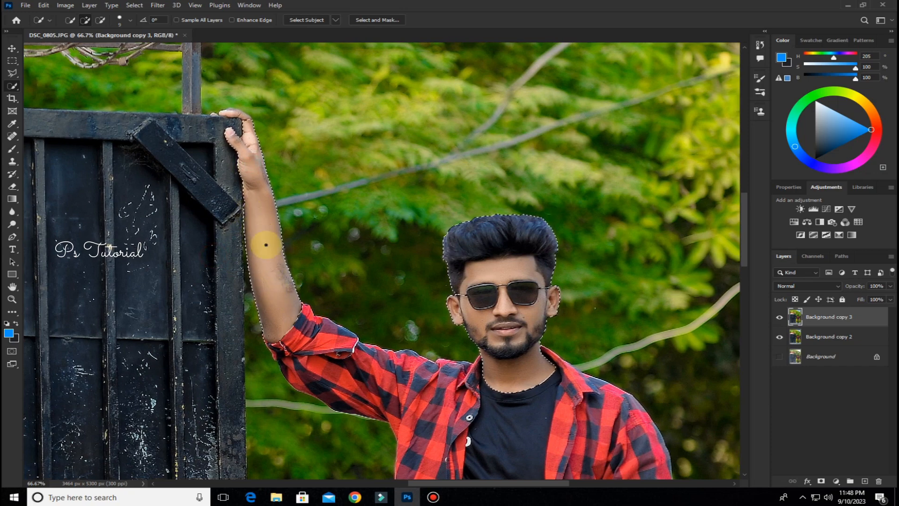
pyautogui.moveTo(292, 309)
pyautogui.mouseDown()
pyautogui.moveTo(241, 149)
pyautogui.moveTo(322, 347)
pyautogui.mouseUp()
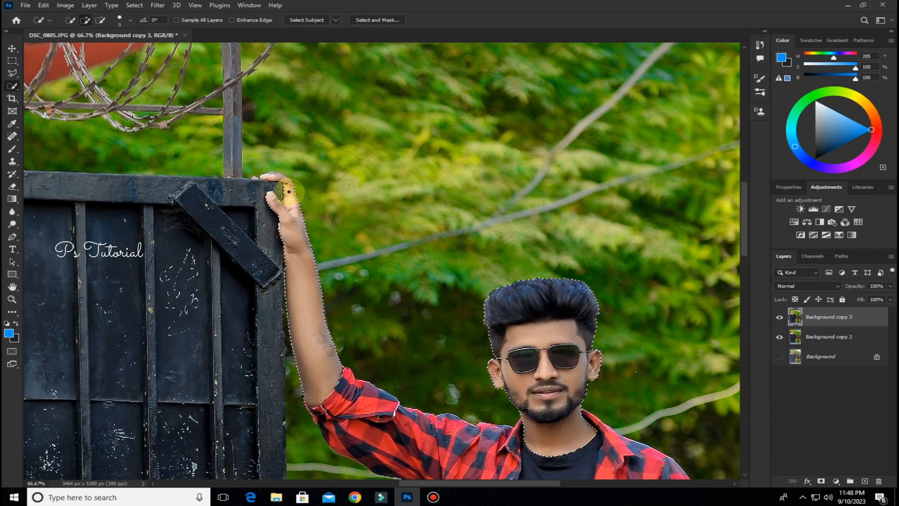
pyautogui.moveTo(289, 190); pyautogui.dragTo(277, 178)
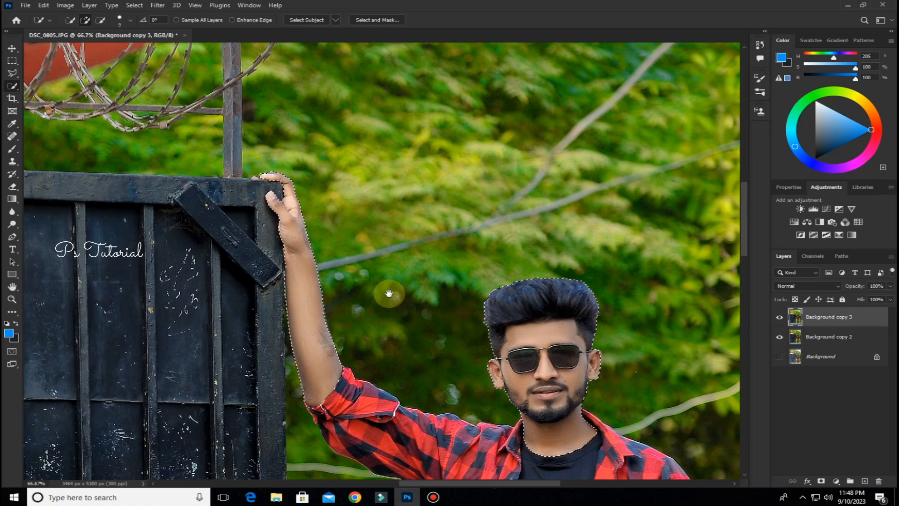
# Add the man's lowered forearm and hand to the selection, subtracting the background overspill beside them.
pyautogui.moveTo(385, 295); pyautogui.dragTo(375, 195)
pyautogui.moveTo(421, 310); pyautogui.dragTo(398, 112)
pyautogui.moveTo(565, 208)
pyautogui.mouseDown()
pyautogui.moveTo(554, 304)
pyautogui.moveTo(561, 213)
pyautogui.moveTo(538, 276)
pyautogui.moveTo(557, 262)
pyautogui.moveTo(557, 245)
pyautogui.moveTo(565, 259)
pyautogui.mouseUp()
pyautogui.moveTo(607, 203); pyautogui.dragTo(597, 312)
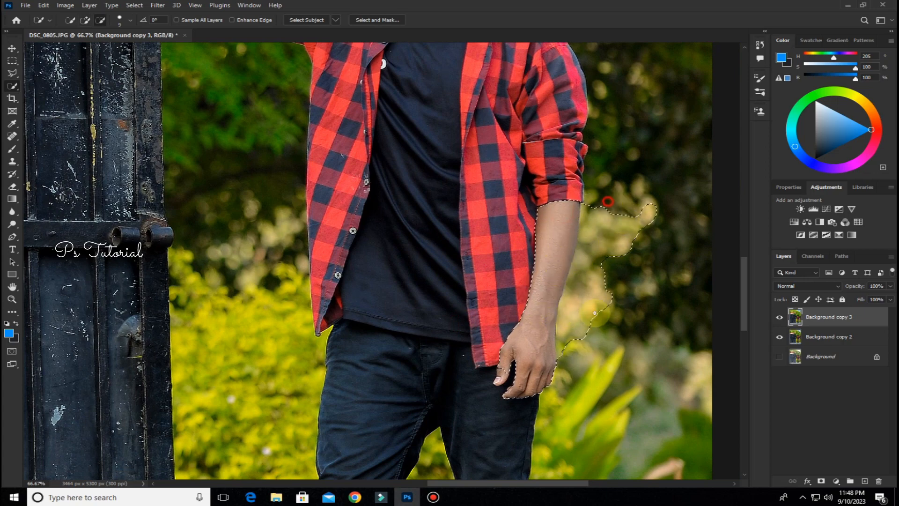
pyautogui.moveTo(598, 245)
pyautogui.mouseDown()
pyautogui.moveTo(573, 346)
pyautogui.moveTo(575, 256)
pyautogui.moveTo(574, 322)
pyautogui.mouseUp()
pyautogui.moveTo(580, 246)
pyautogui.mouseDown()
pyautogui.moveTo(564, 351)
pyautogui.moveTo(563, 305)
pyautogui.moveTo(597, 315)
pyautogui.mouseUp()
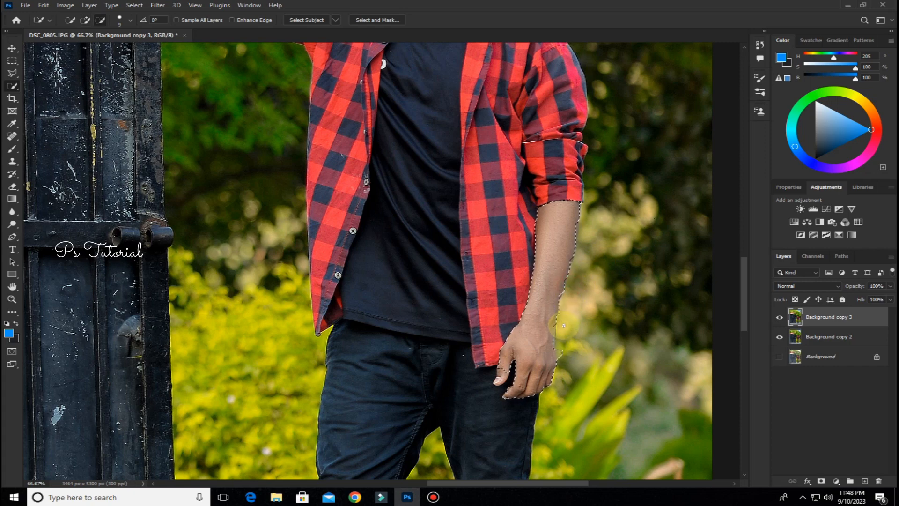
pyautogui.moveTo(561, 310); pyautogui.dragTo(561, 370)
pyautogui.moveTo(503, 363); pyautogui.dragTo(497, 382)
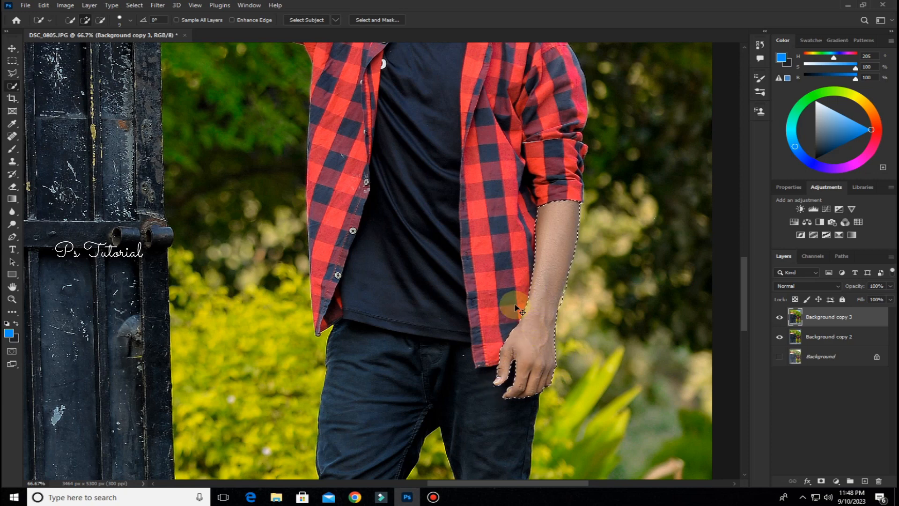
# Brighten the selected head and arms in Camera Raw Filter by setting Exposure to +0.50.
pyautogui.hotkey('ctrl', '-')
pyautogui.hotkey('ctrl', '-')
pyautogui.hotkey('ctrl', '-')
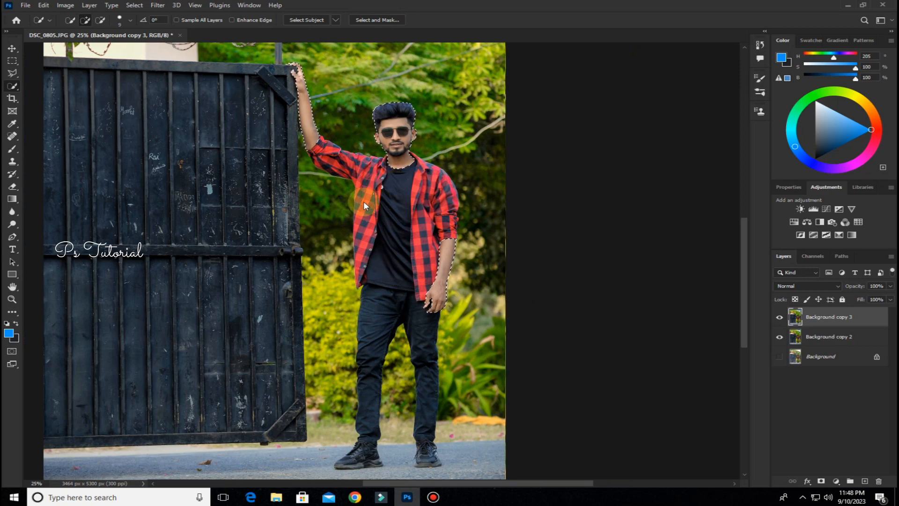
pyautogui.hotkey('shift', 'ctrl', 'a')
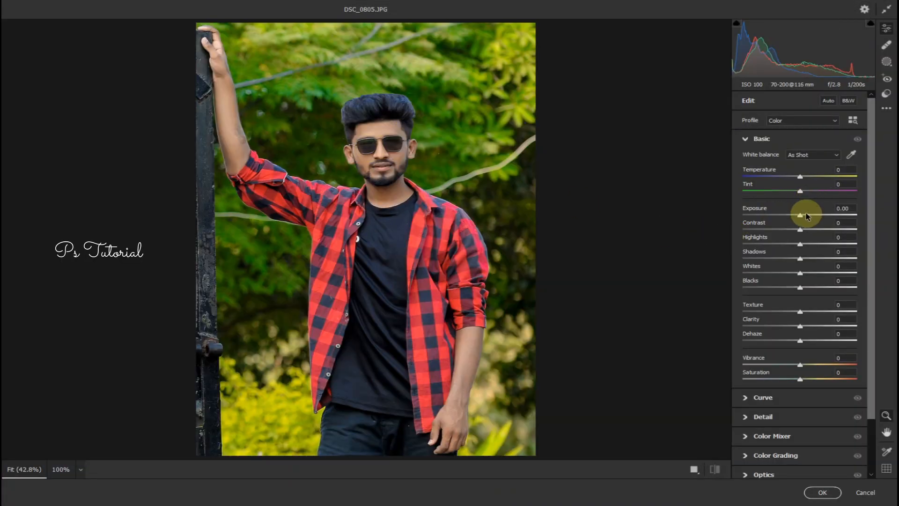
pyautogui.moveTo(802, 216); pyautogui.dragTo(807, 217)
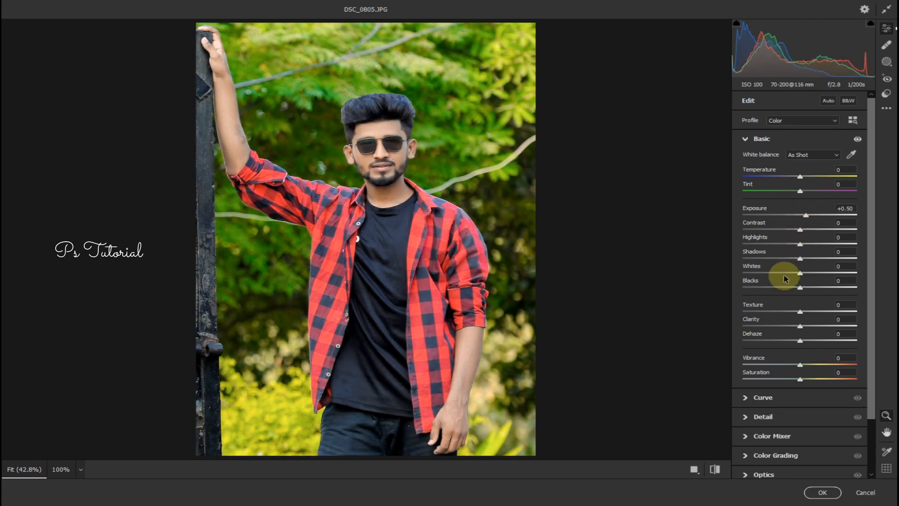
# Set Color Mixer Oranges to Saturation -1 and Luminance +11, apply the Camera Raw Filter, and deselect.
pyautogui.scroll(-3, 782, 328)
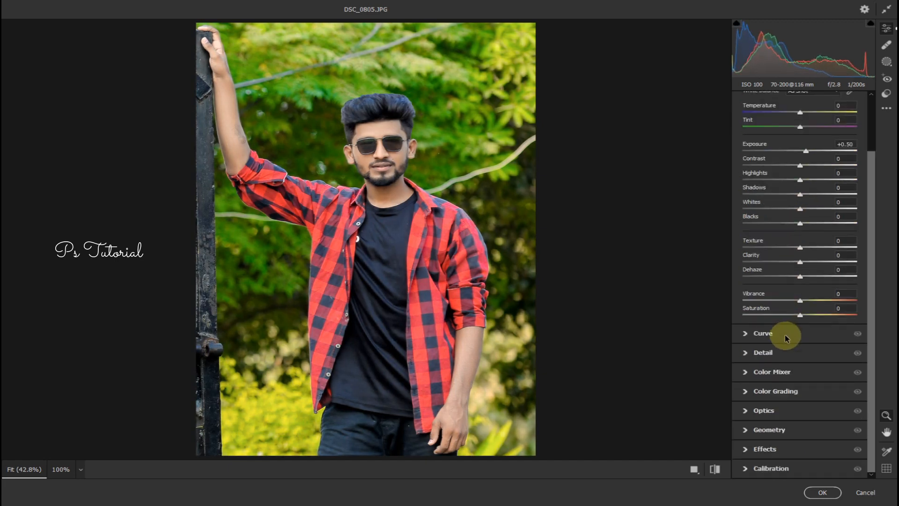
pyautogui.click(745, 372)
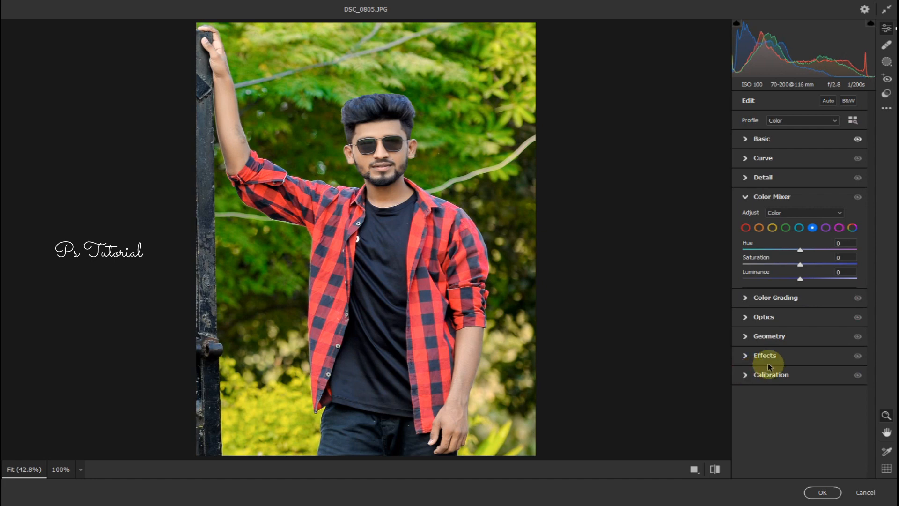
pyautogui.click(760, 228)
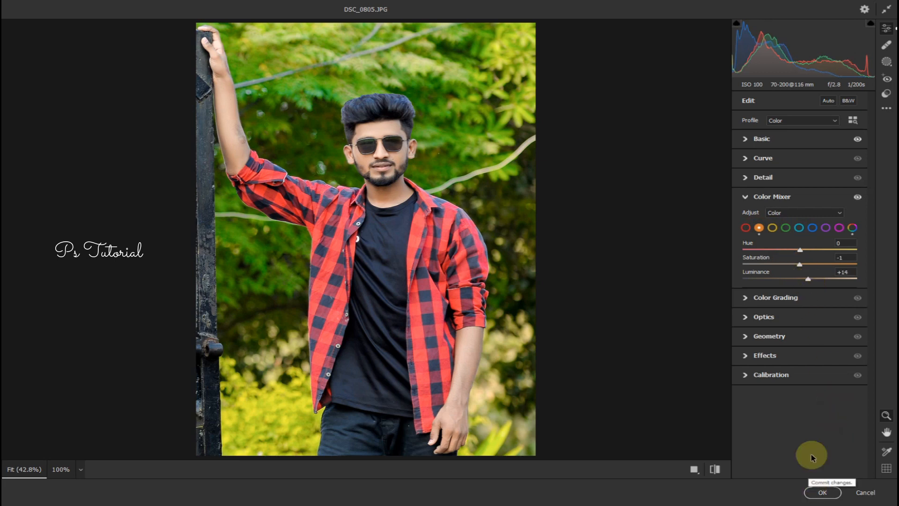
pyautogui.click(808, 279)
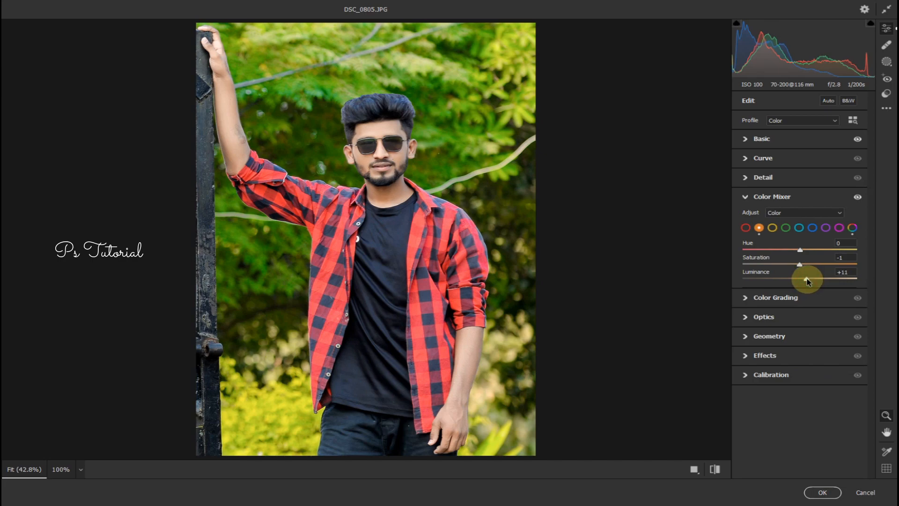
pyautogui.click(823, 492)
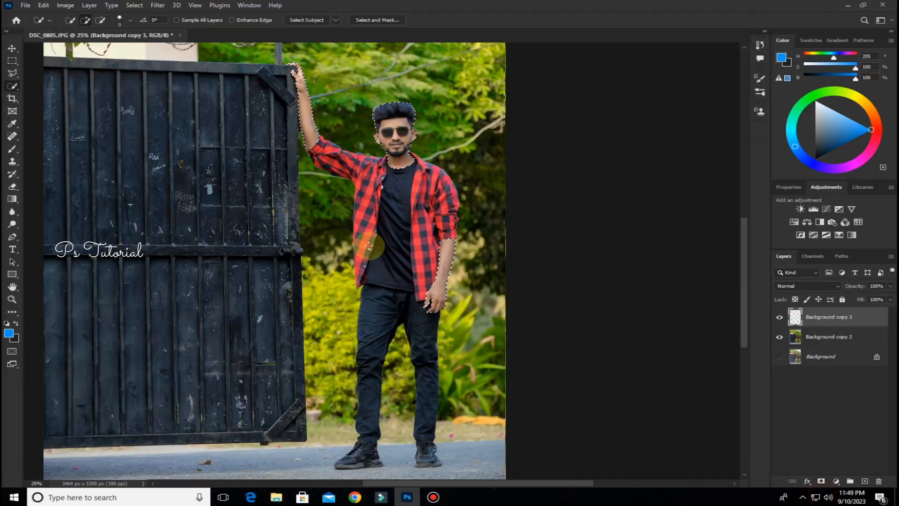
pyautogui.rightClick(511, 140)
pyautogui.click(522, 144)
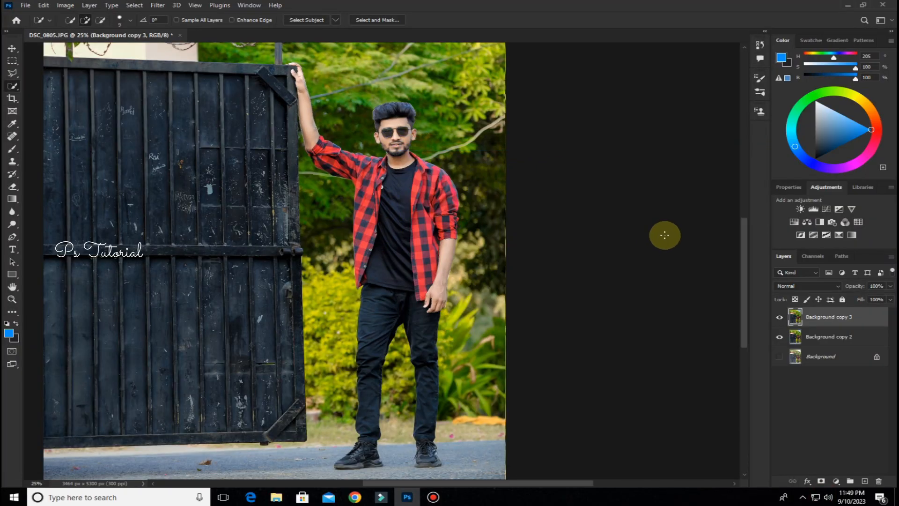
# Merge the brightened skin layer down into Background copy 2 and duplicate the result as a new working layer.
pyautogui.rightClick(824, 317)
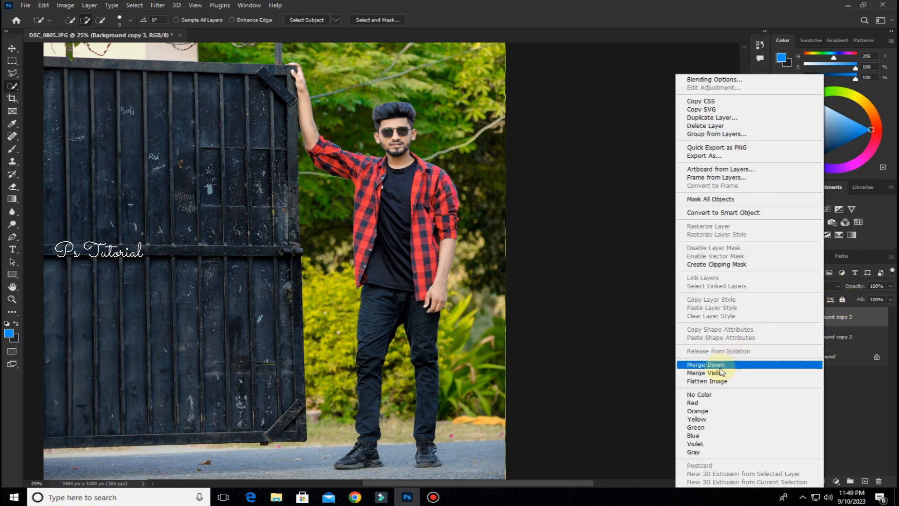
pyautogui.click(718, 365)
pyautogui.moveTo(861, 320); pyautogui.dragTo(864, 481)
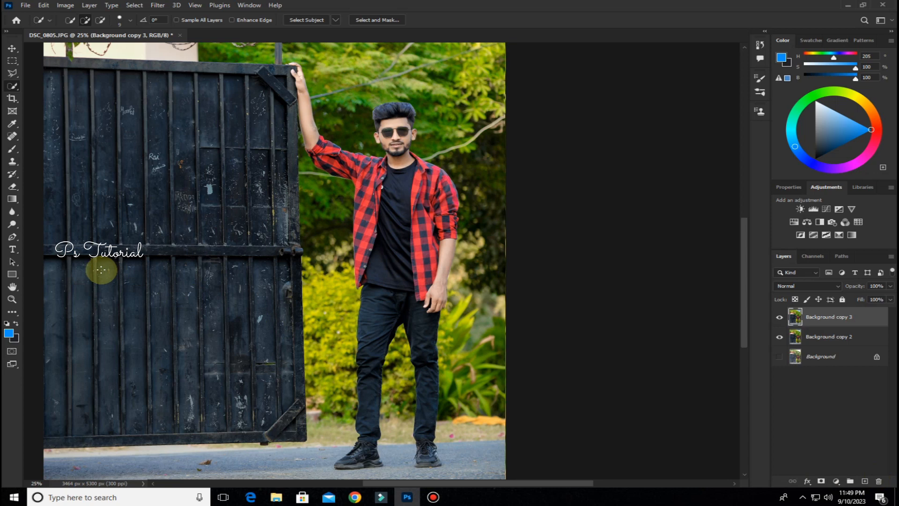
# Set the foreground color to pure red and choose the Brush tool at 13% opacity.
pyautogui.click(9, 333)
pyautogui.moveTo(626, 115); pyautogui.dragTo(624, 100)
pyautogui.click(703, 101)
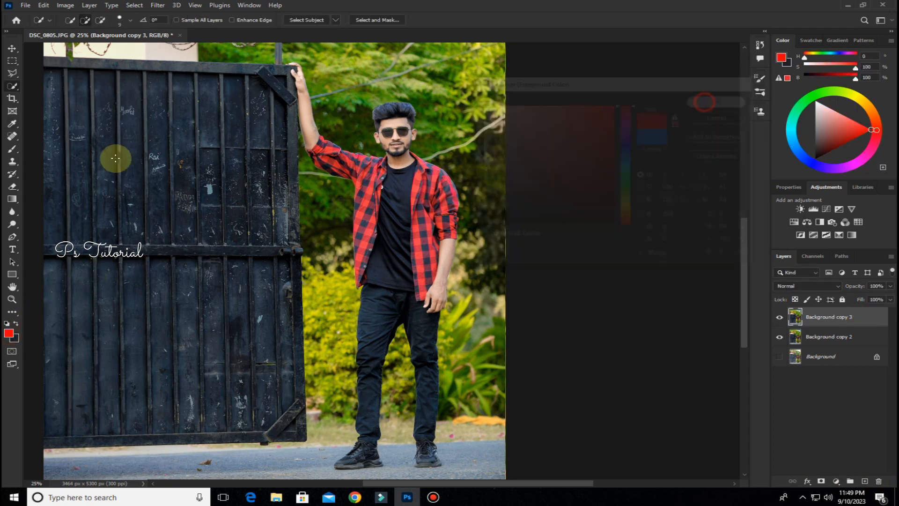
pyautogui.click(13, 150)
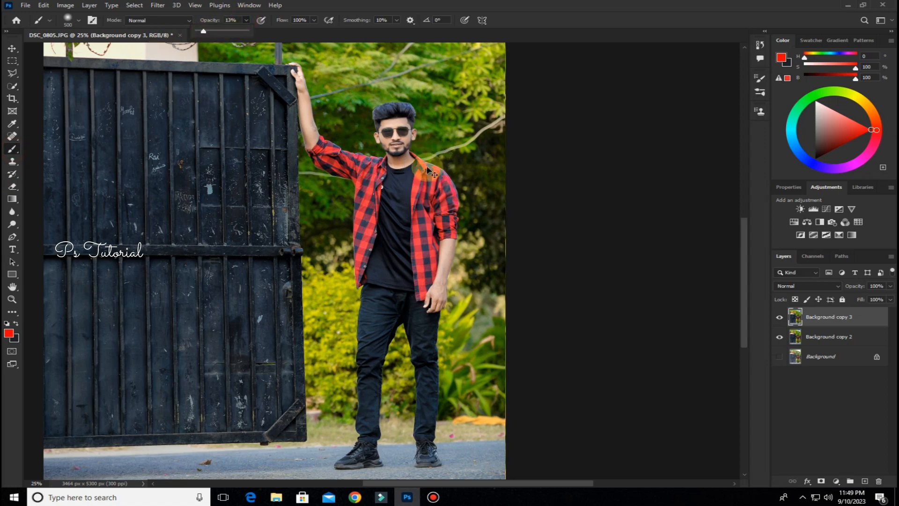
# Reduce the brush to about 15 px and paint red over the man's upper and lower lips.
pyautogui.hotkey('ctrl', '+')
pyautogui.hotkey('ctrl', '+')
pyautogui.hotkey('ctrl', '+')
pyautogui.hotkey('ctrl', '+')
pyautogui.hotkey('ctrl', '+')
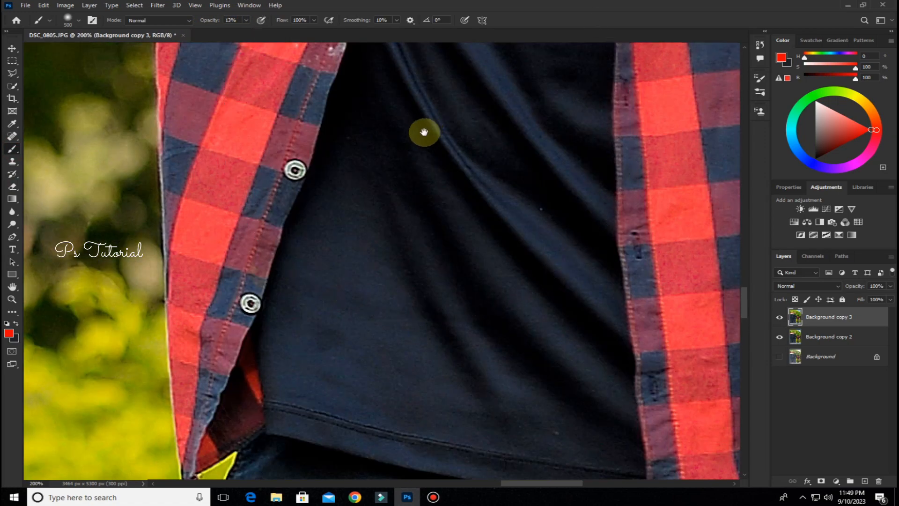
pyautogui.moveTo(424, 132)
pyautogui.mouseDown()
pyautogui.moveTo(364, 401)
pyautogui.moveTo(346, 412)
pyautogui.mouseUp()
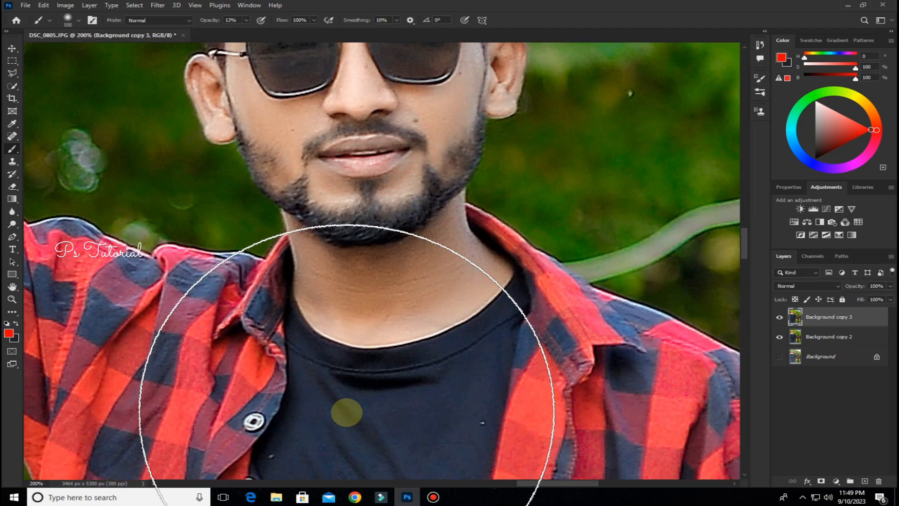
pyautogui.press('[')
pyautogui.press('[')
pyautogui.press('[')
pyautogui.press('[')
pyautogui.press('[')
pyautogui.press('[')
pyautogui.press('[')
pyautogui.press('[')
pyautogui.press('[')
pyautogui.press('[')
pyautogui.press('[')
pyautogui.press('[')
pyautogui.hotkey('ctrl', '+')
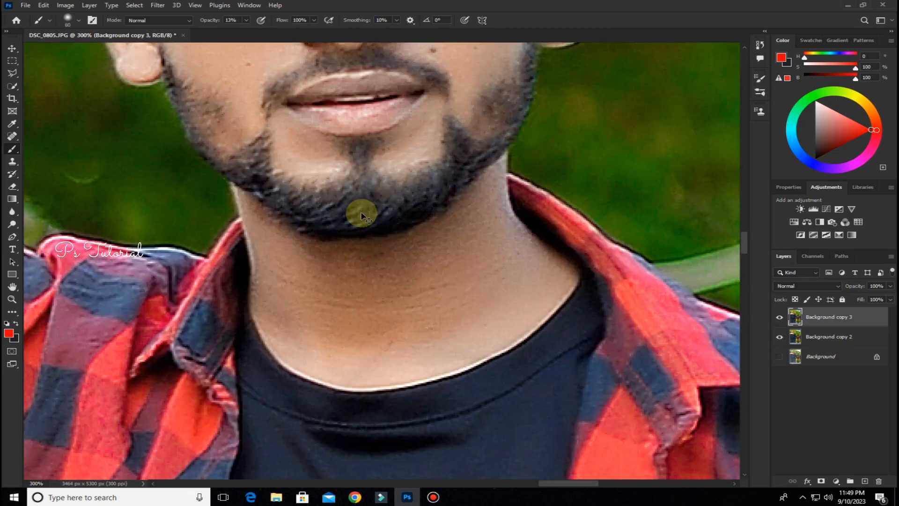
pyautogui.moveTo(356, 169); pyautogui.dragTo(385, 284)
pyautogui.press('[')
pyautogui.press('[')
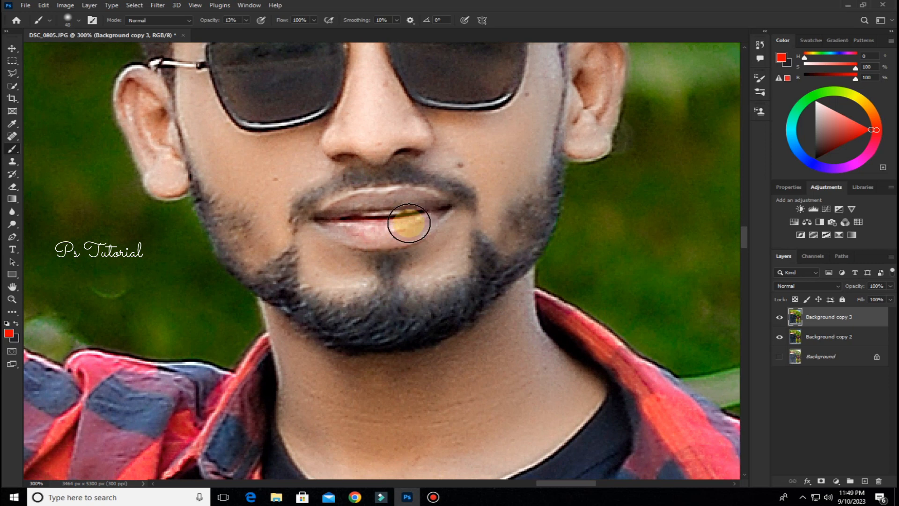
pyautogui.press('[')
pyautogui.press('[')
pyautogui.press('[')
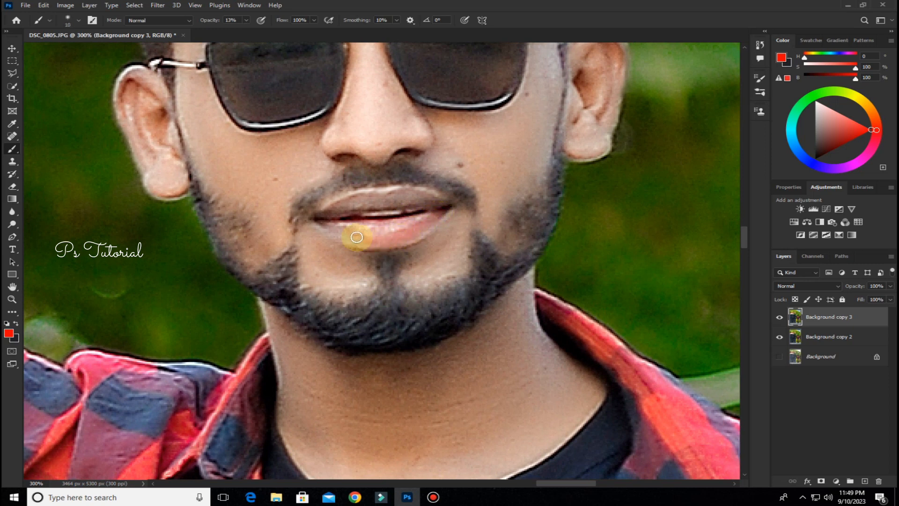
pyautogui.moveTo(357, 237)
pyautogui.mouseDown()
pyautogui.moveTo(323, 222)
pyautogui.moveTo(428, 217)
pyautogui.moveTo(389, 234)
pyautogui.moveTo(350, 229)
pyautogui.moveTo(404, 227)
pyautogui.moveTo(381, 241)
pyautogui.moveTo(349, 237)
pyautogui.moveTo(326, 218)
pyautogui.moveTo(356, 202)
pyautogui.moveTo(434, 202)
pyautogui.moveTo(347, 212)
pyautogui.moveTo(422, 207)
pyautogui.moveTo(409, 234)
pyautogui.moveTo(434, 214)
pyautogui.moveTo(379, 234)
pyautogui.moveTo(331, 220)
pyautogui.moveTo(364, 203)
pyautogui.moveTo(415, 202)
pyautogui.mouseUp()
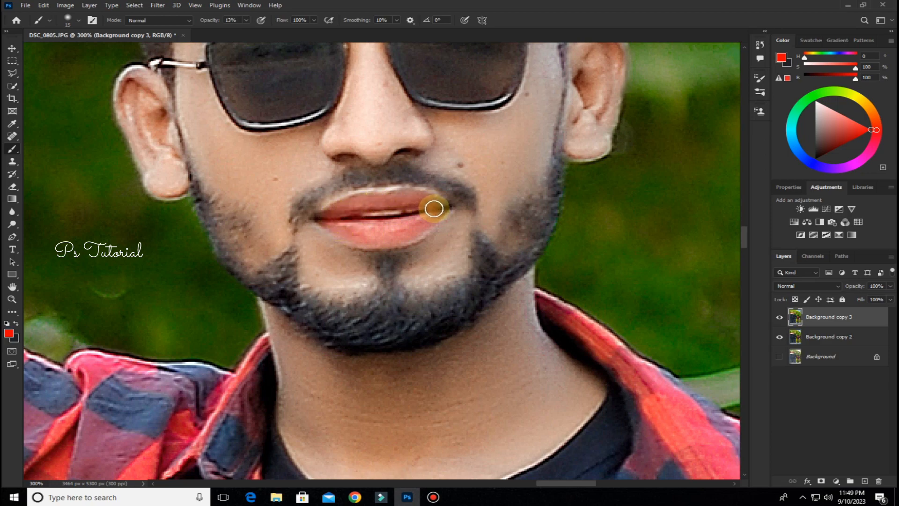
# Lower the opacity of the lip-painted layer, Background copy 3, to about 51%, and deselect the layers.
pyautogui.scroll(-6, 421, 220)
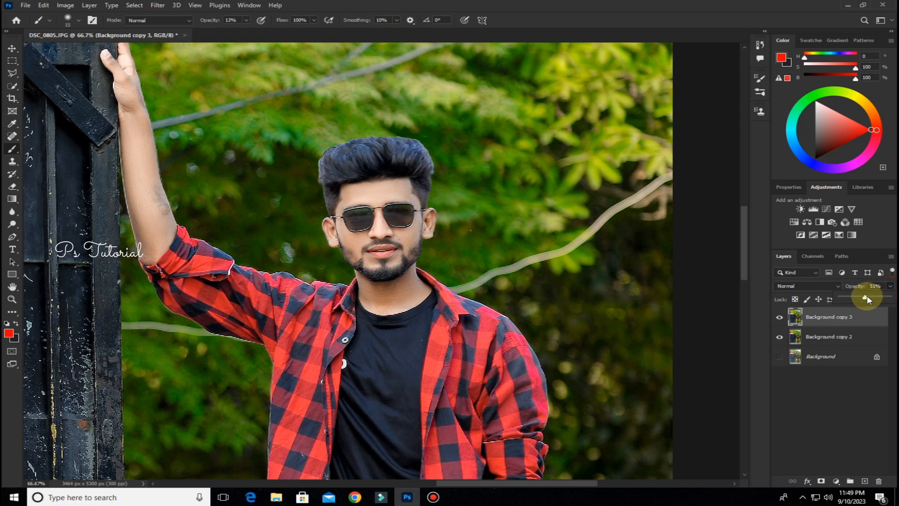
pyautogui.moveTo(867, 295); pyautogui.dragTo(864, 293)
pyautogui.click(833, 380)
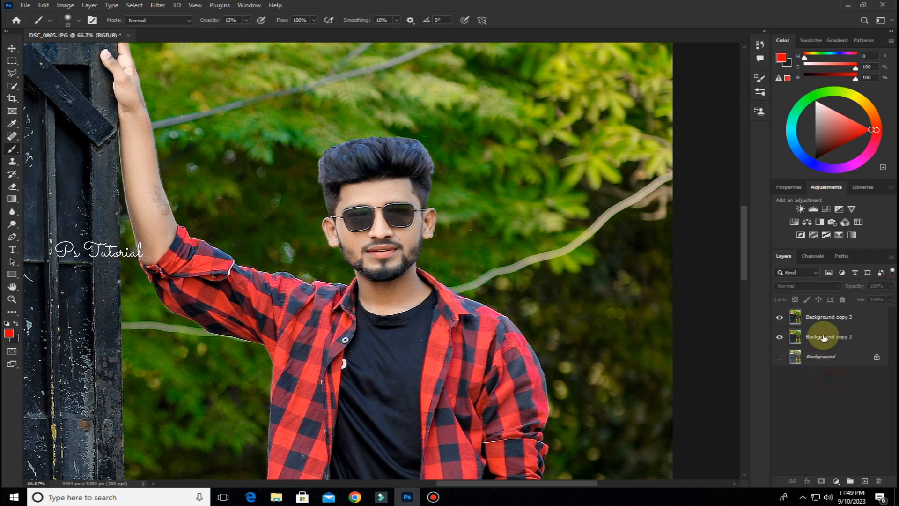
# Merge the painted-lips layer down into Background copy 2 and duplicate the merged layer.
pyautogui.hotkey('ctrl', '-')
pyautogui.hotkey('ctrl', '-')
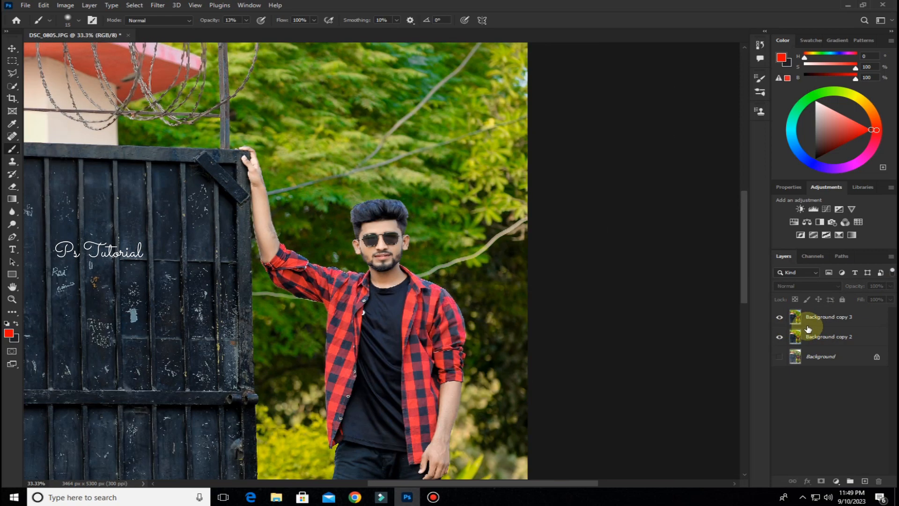
pyautogui.rightClick(826, 317)
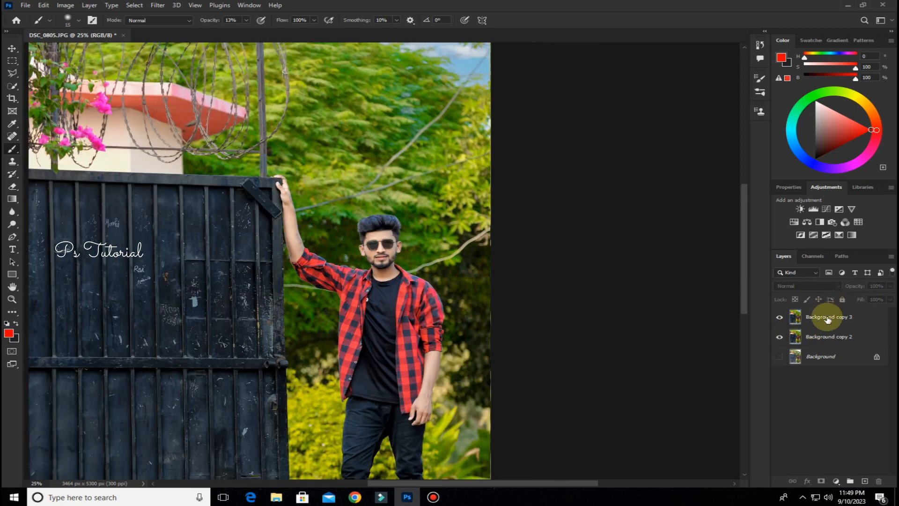
pyautogui.click(707, 364)
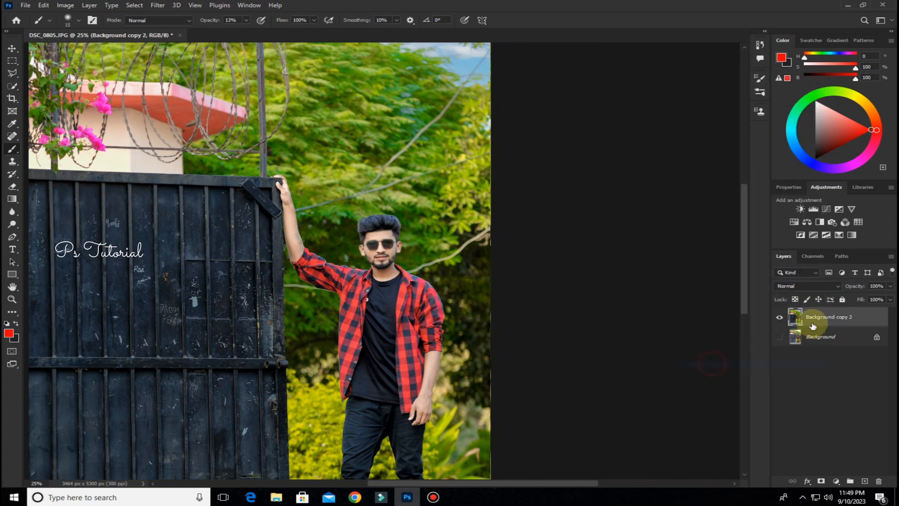
pyautogui.moveTo(833, 316); pyautogui.dragTo(865, 481)
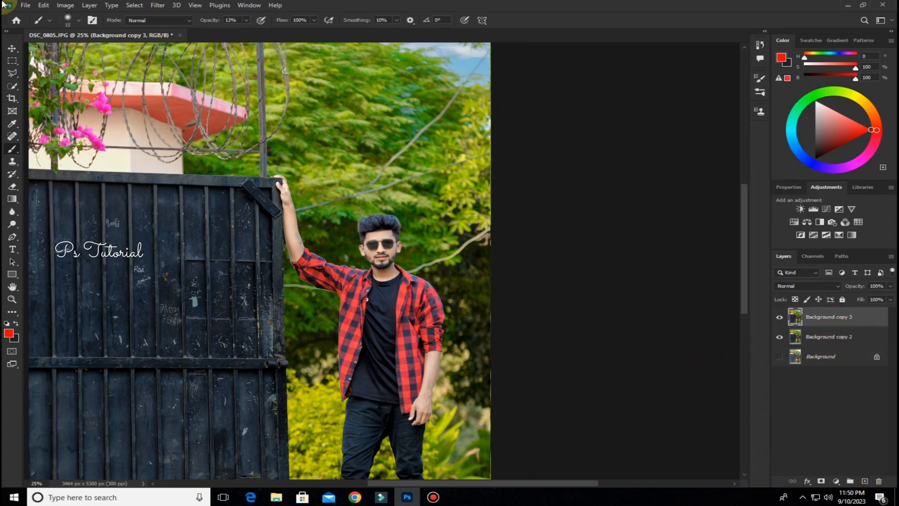
# Apply a Selective Color adjustment to Background copy 3 with the Blacks range's Black value at +4%.
pyautogui.click(65, 5)
pyautogui.moveTo(82, 30)
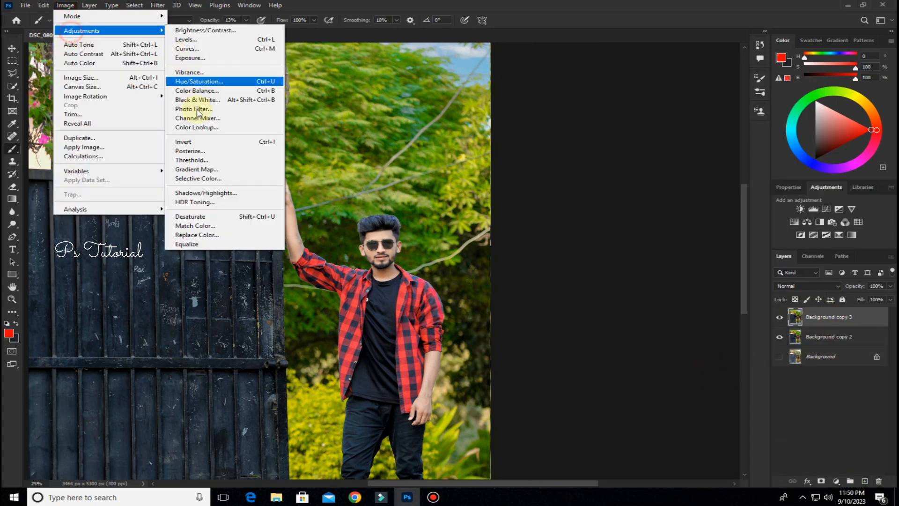
pyautogui.click(197, 179)
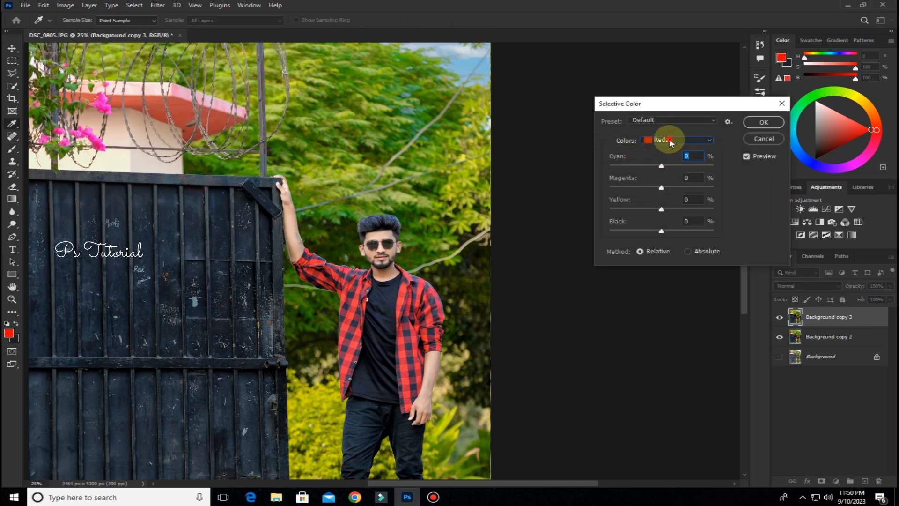
pyautogui.click(670, 138)
pyautogui.click(670, 222)
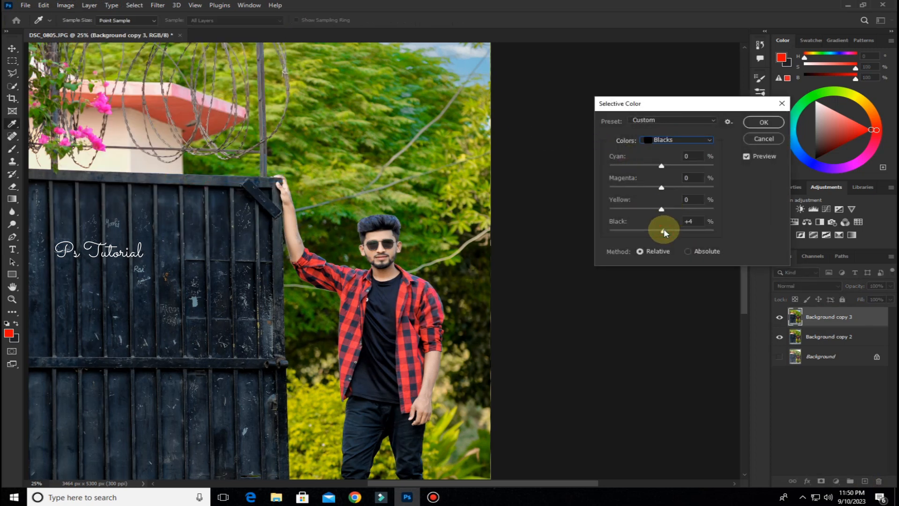
pyautogui.click(700, 223)
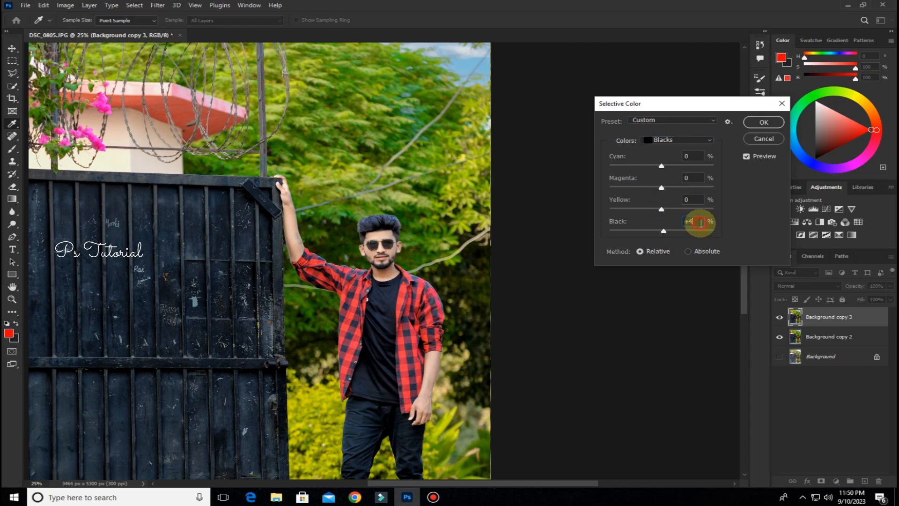
pyautogui.click(762, 122)
pyautogui.press('b')
pyautogui.scroll(-2, 492, 252)
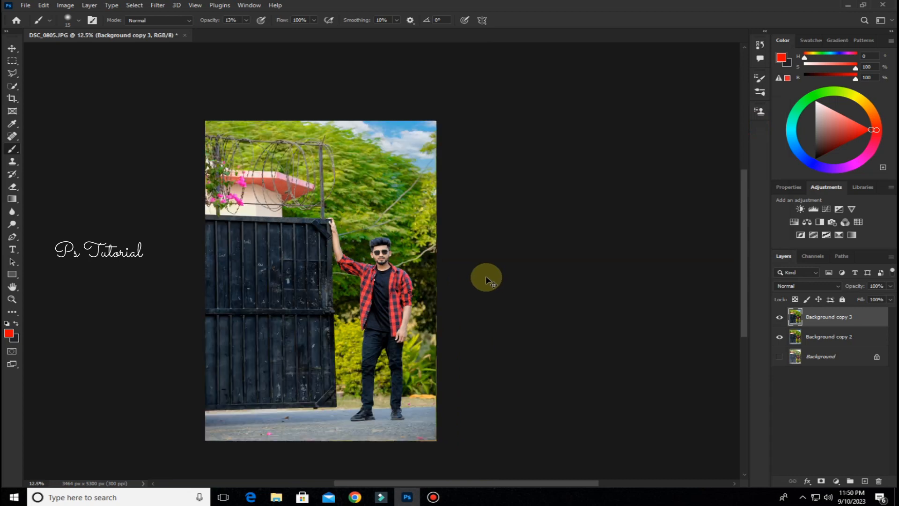
# Merge the Selective Color layer down into Background copy 2 and make a fresh duplicate of it.
pyautogui.rightClick(828, 320)
pyautogui.click(713, 365)
pyautogui.moveTo(825, 325); pyautogui.dragTo(865, 481)
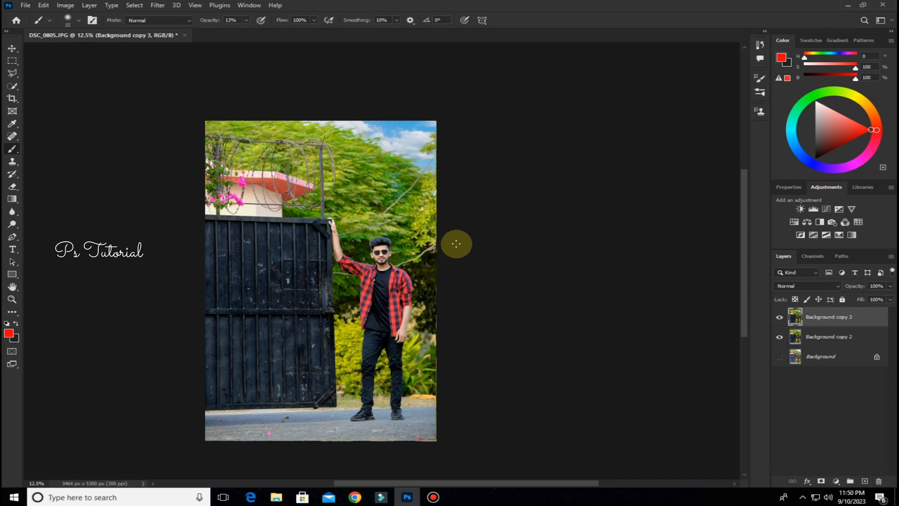
# Open the Camera Raw Filter and add a Linear Gradient mask rising from the photo's lower edge over the road.
pyautogui.click(152, 6)
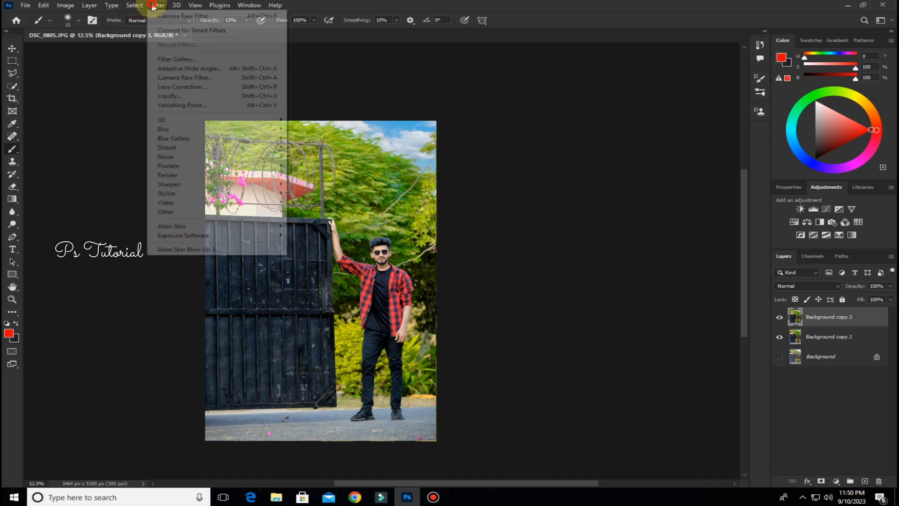
pyautogui.click(175, 78)
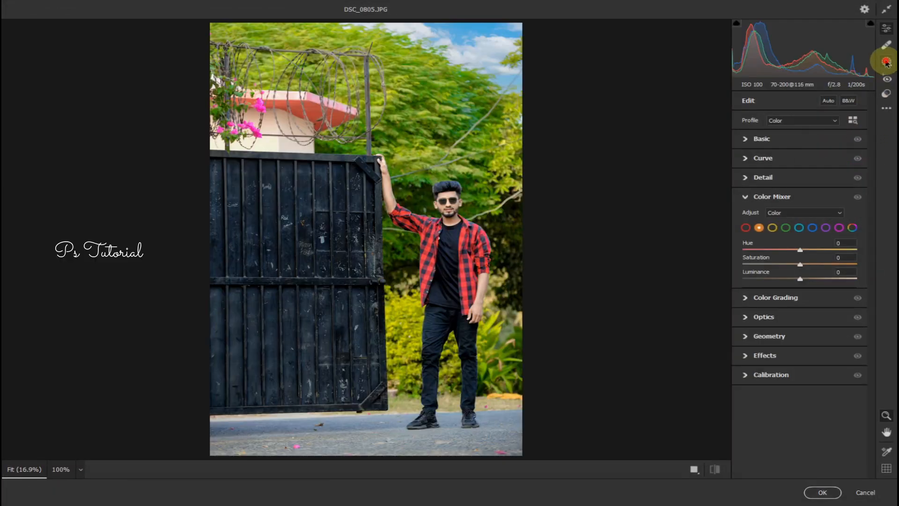
pyautogui.click(886, 62)
pyautogui.click(772, 197)
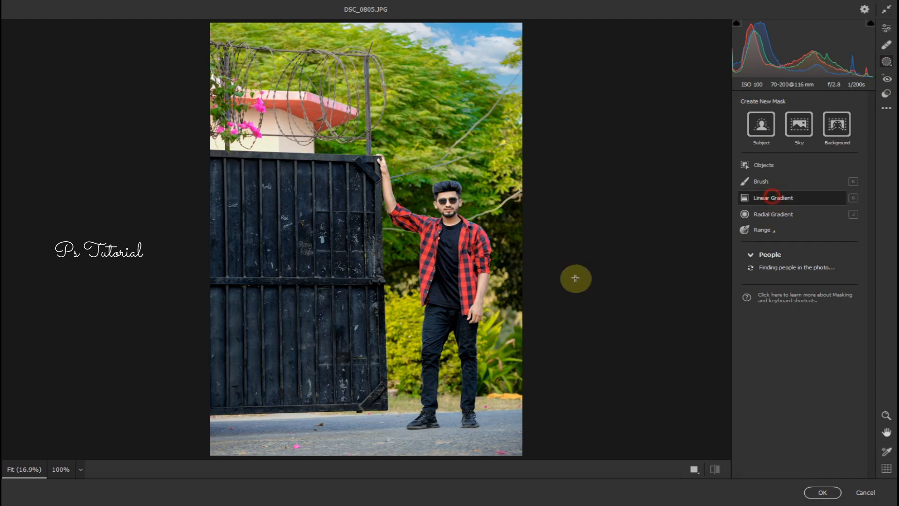
pyautogui.moveTo(373, 455); pyautogui.dragTo(373, 419)
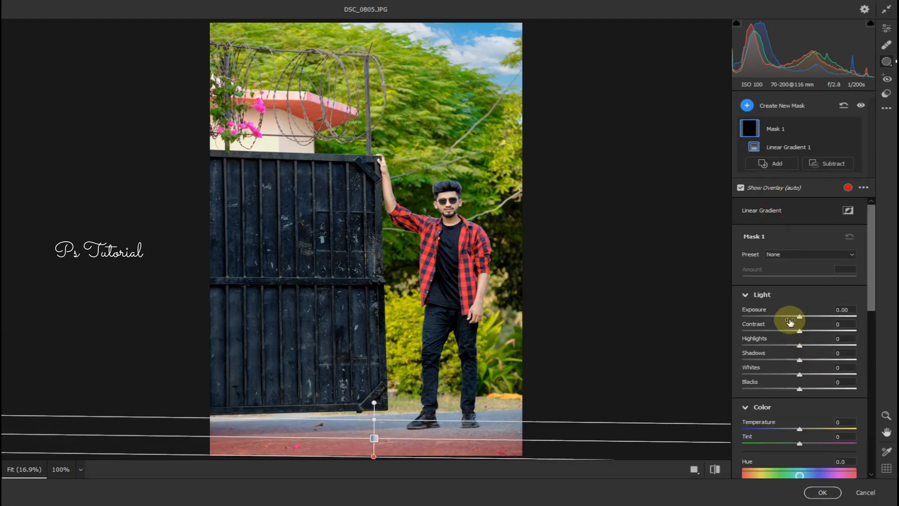
# Darken the masked road with Exposure -1.45 and Blacks -22, and apply the Camera Raw Filter.
pyautogui.press('y')
pyautogui.moveTo(790, 315); pyautogui.dragTo(785, 316)
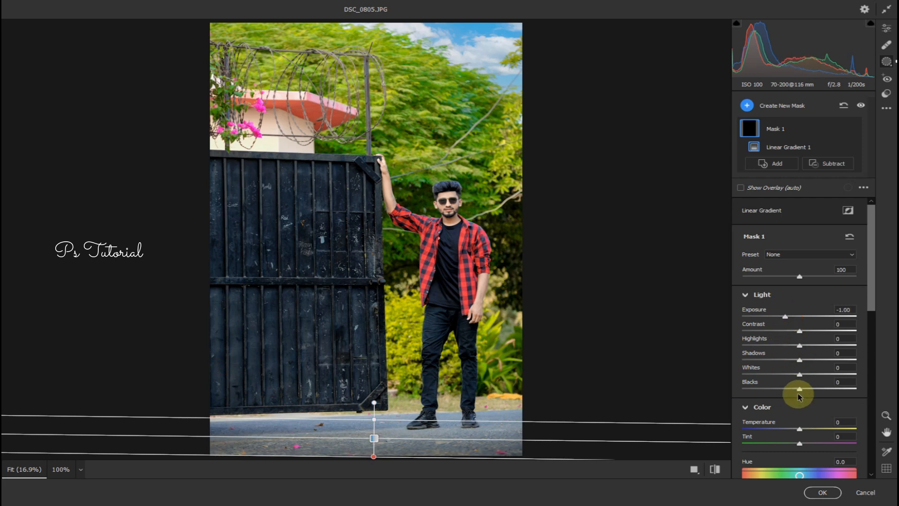
pyautogui.moveTo(787, 386); pyautogui.dragTo(782, 385)
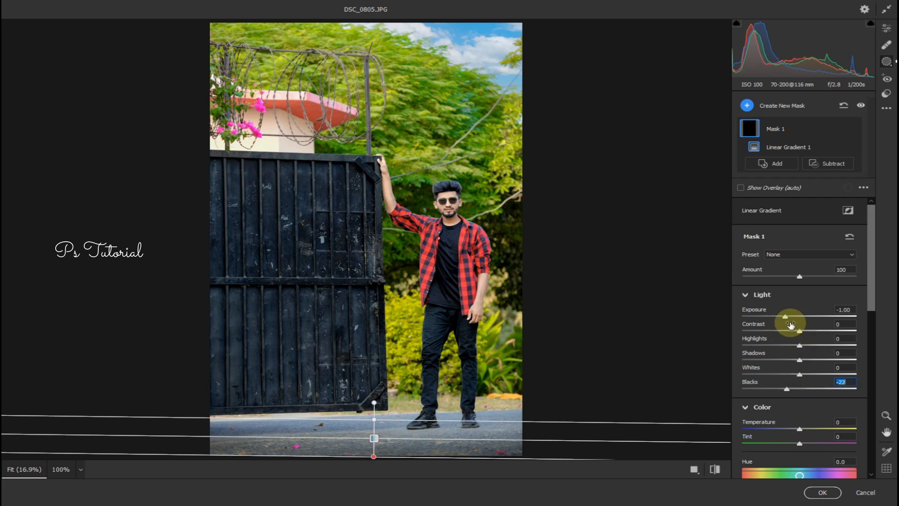
pyautogui.moveTo(783, 319); pyautogui.dragTo(774, 315)
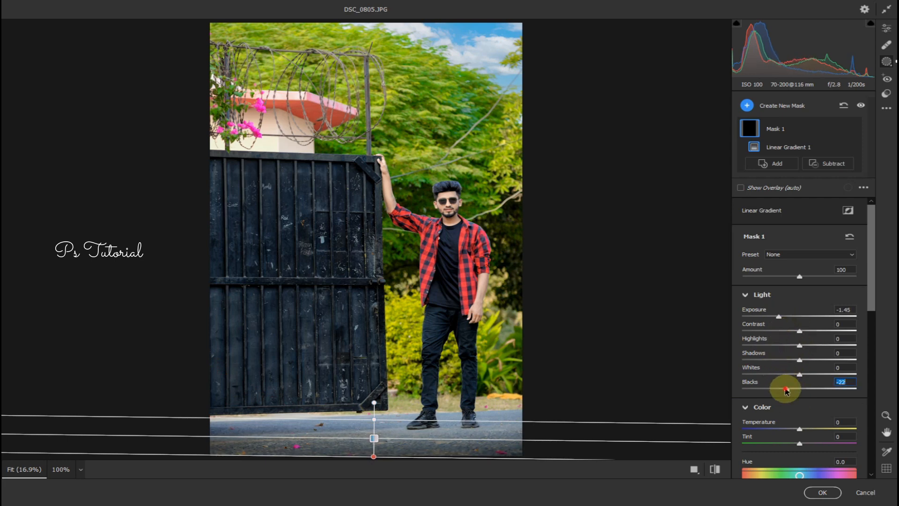
pyautogui.click(814, 496)
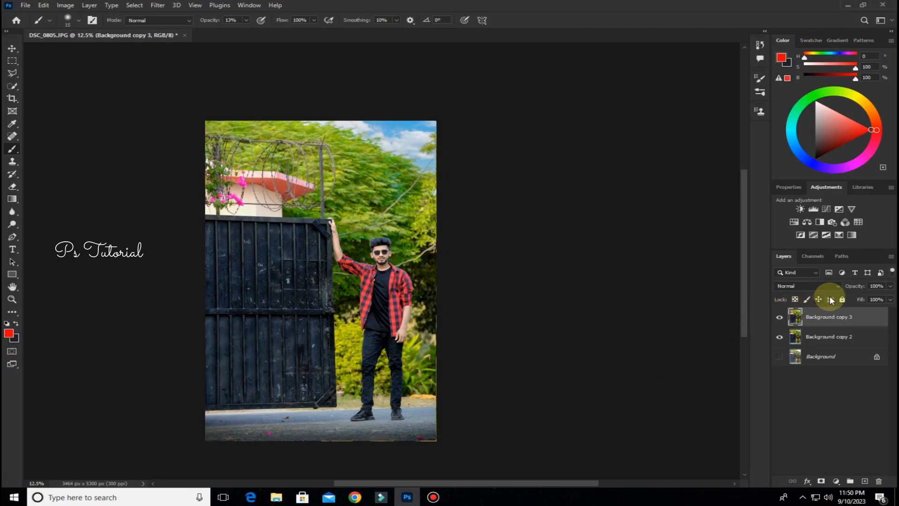
# Merge the darkened-road layer down into Background copy 2 and duplicate the result.
pyautogui.rightClick(835, 317)
pyautogui.click(716, 365)
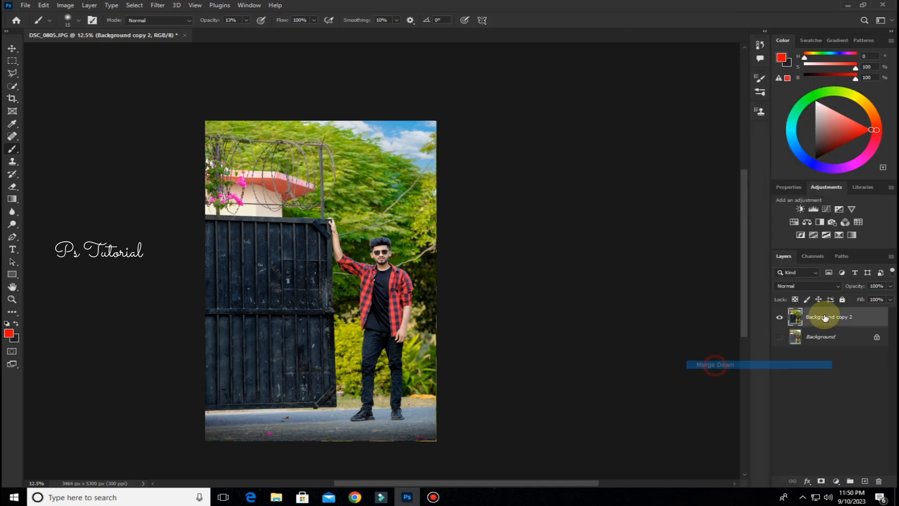
pyautogui.click(866, 483)
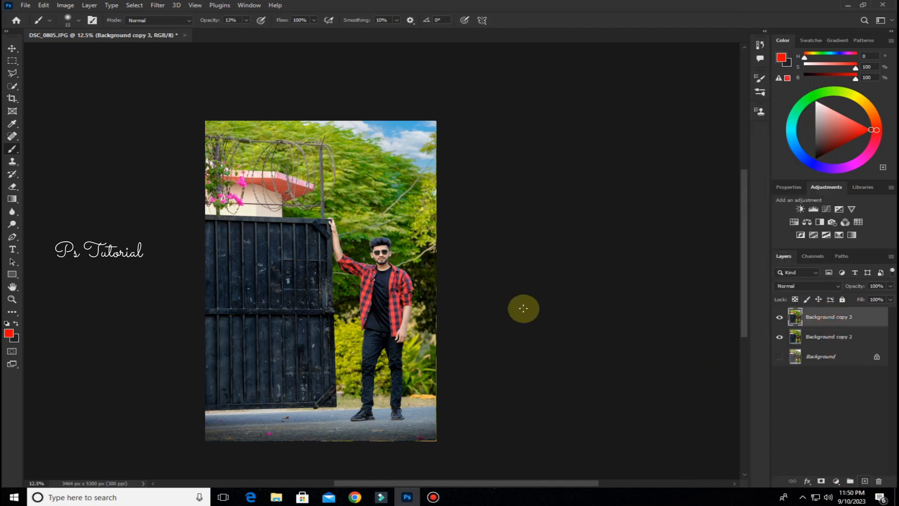
# Raise the Reds Saturation to +15 in the Camera Raw Filter's Color Mixer and apply the filter.
pyautogui.click(157, 5)
pyautogui.click(172, 79)
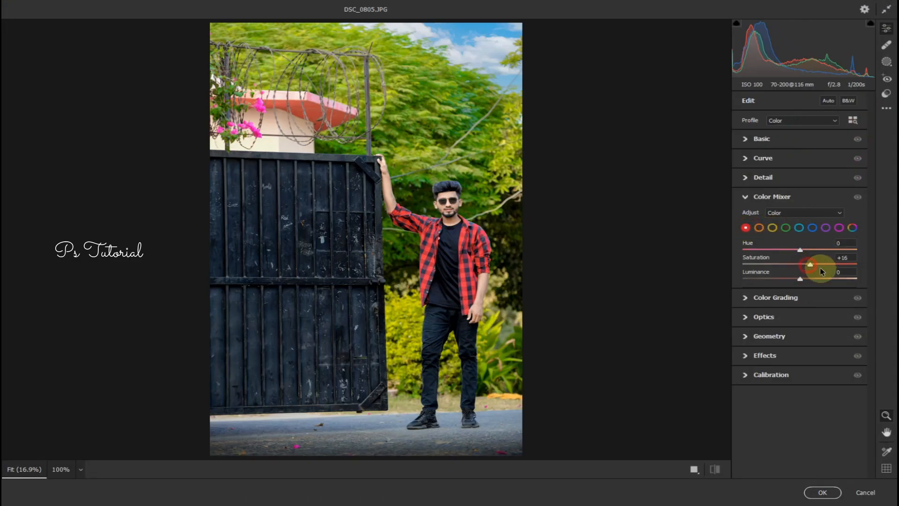
pyautogui.moveTo(813, 269); pyautogui.dragTo(811, 271)
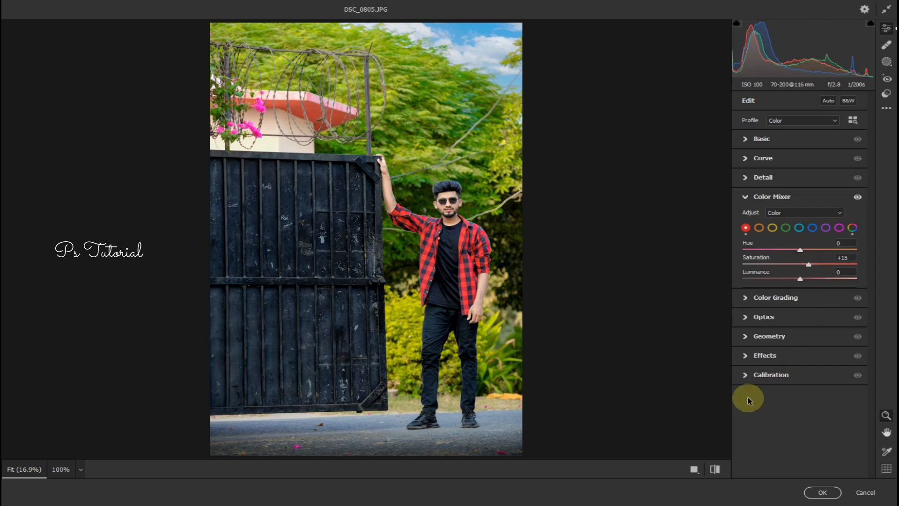
pyautogui.click(818, 491)
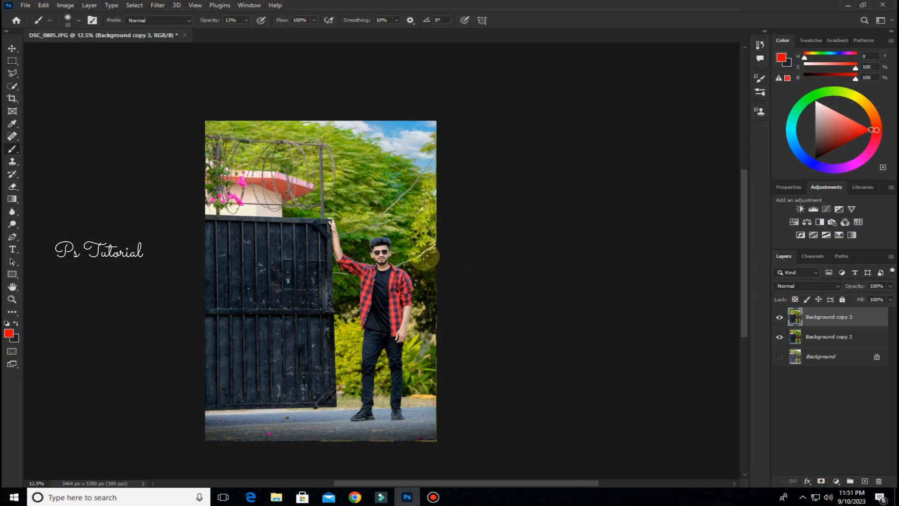
# Set the red-boosted layer's opacity to 80% and merge it down into Background copy 2.
pyautogui.scroll(6, 393, 252)
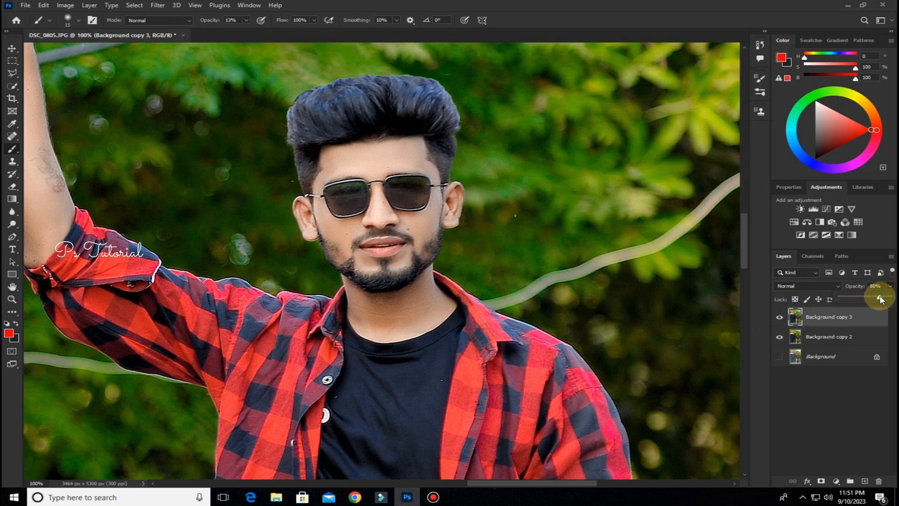
pyautogui.rightClick(831, 338)
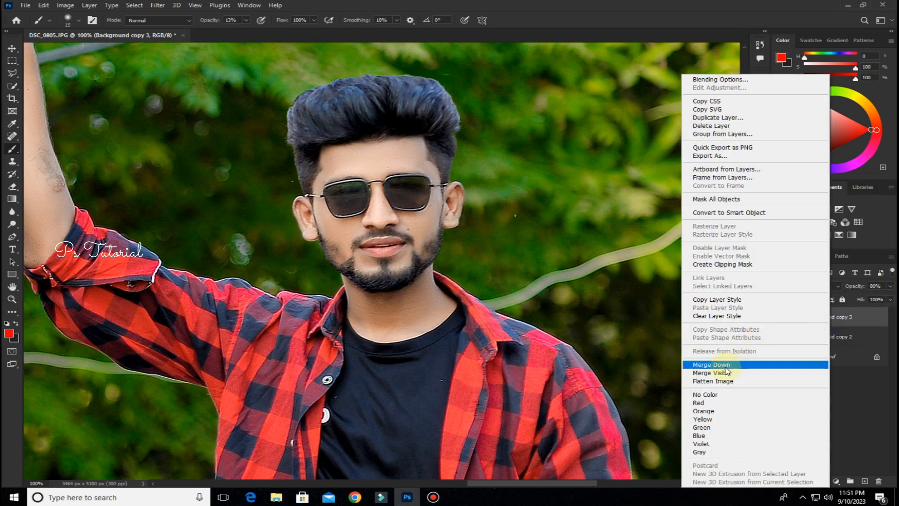
pyautogui.click(723, 365)
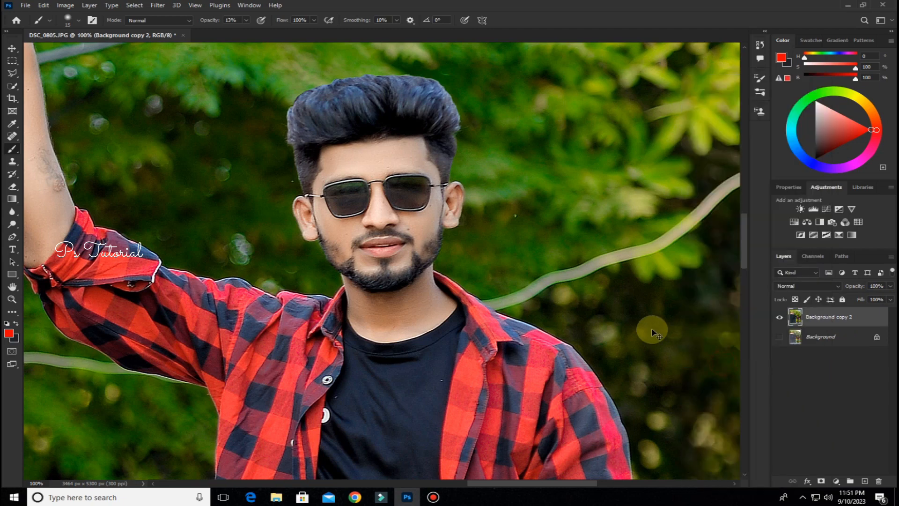
# Compare the edit with the original photo by showing Background and toggling Background copy 2 off and on.
pyautogui.keyDown('alt'); pyautogui.scroll(-5, 654, 333); pyautogui.keyUp('alt')
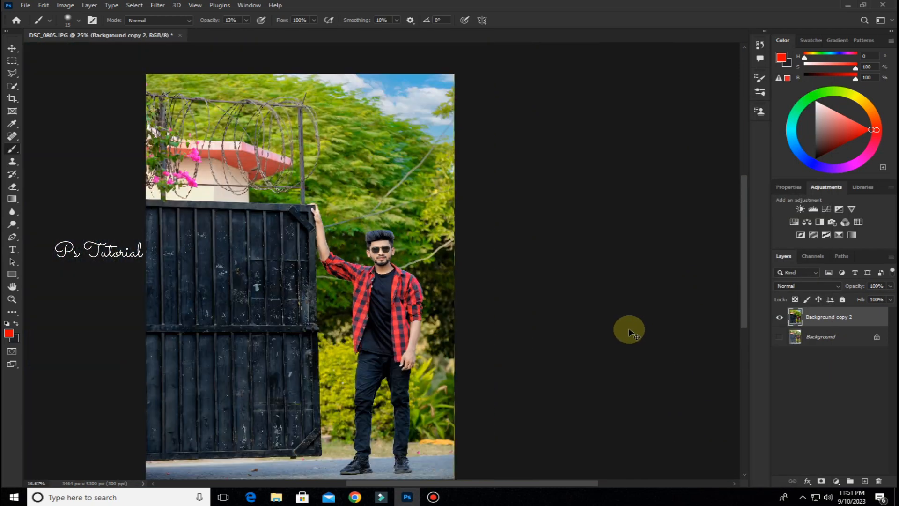
pyautogui.keyDown('alt'); pyautogui.scroll(-1, 619, 329); pyautogui.keyUp('alt')
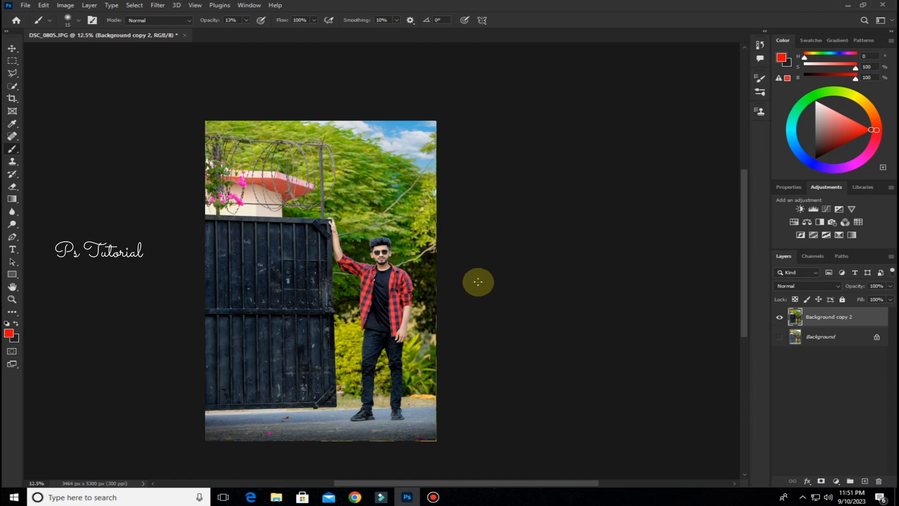
pyautogui.click(779, 337)
pyautogui.click(780, 318)
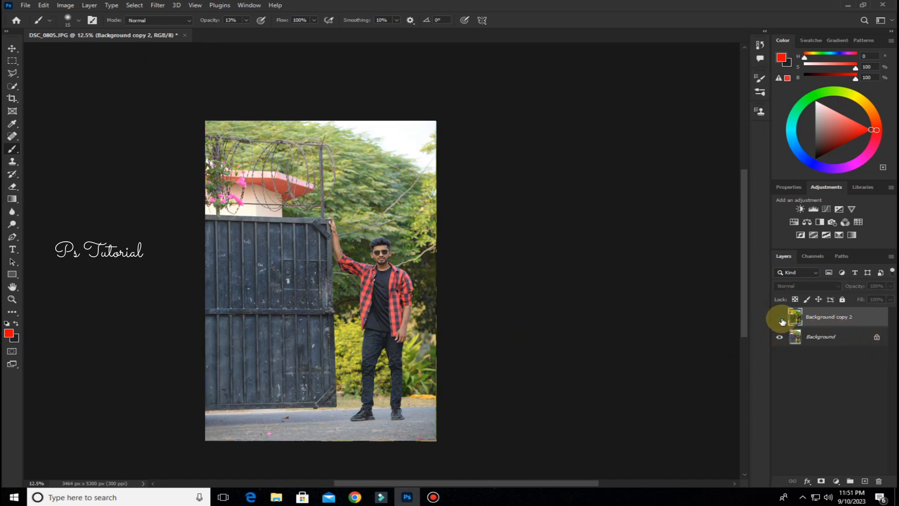
pyautogui.click(780, 319)
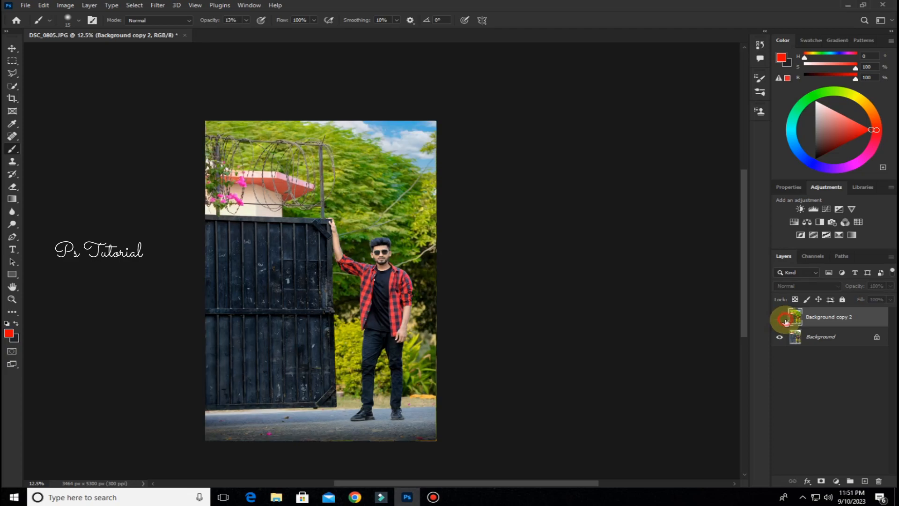